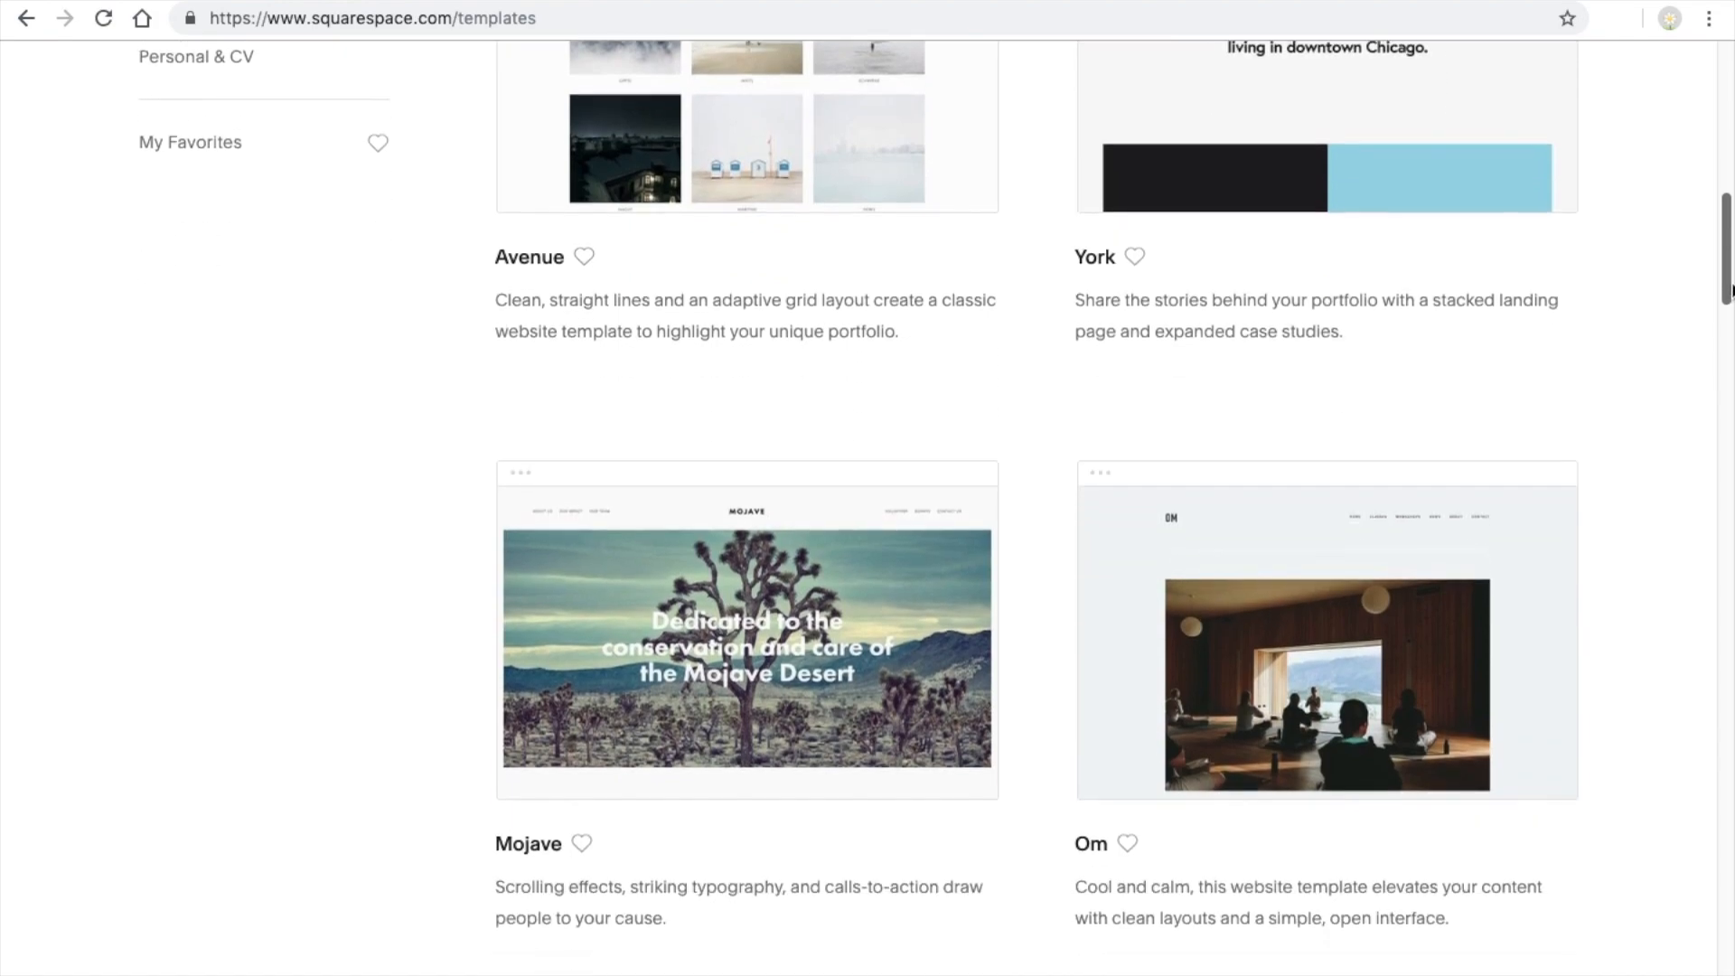
{"action": "scroll", "coordinate": [1728, 407], "scroll_direction": "down", "scroll_amount": 8}
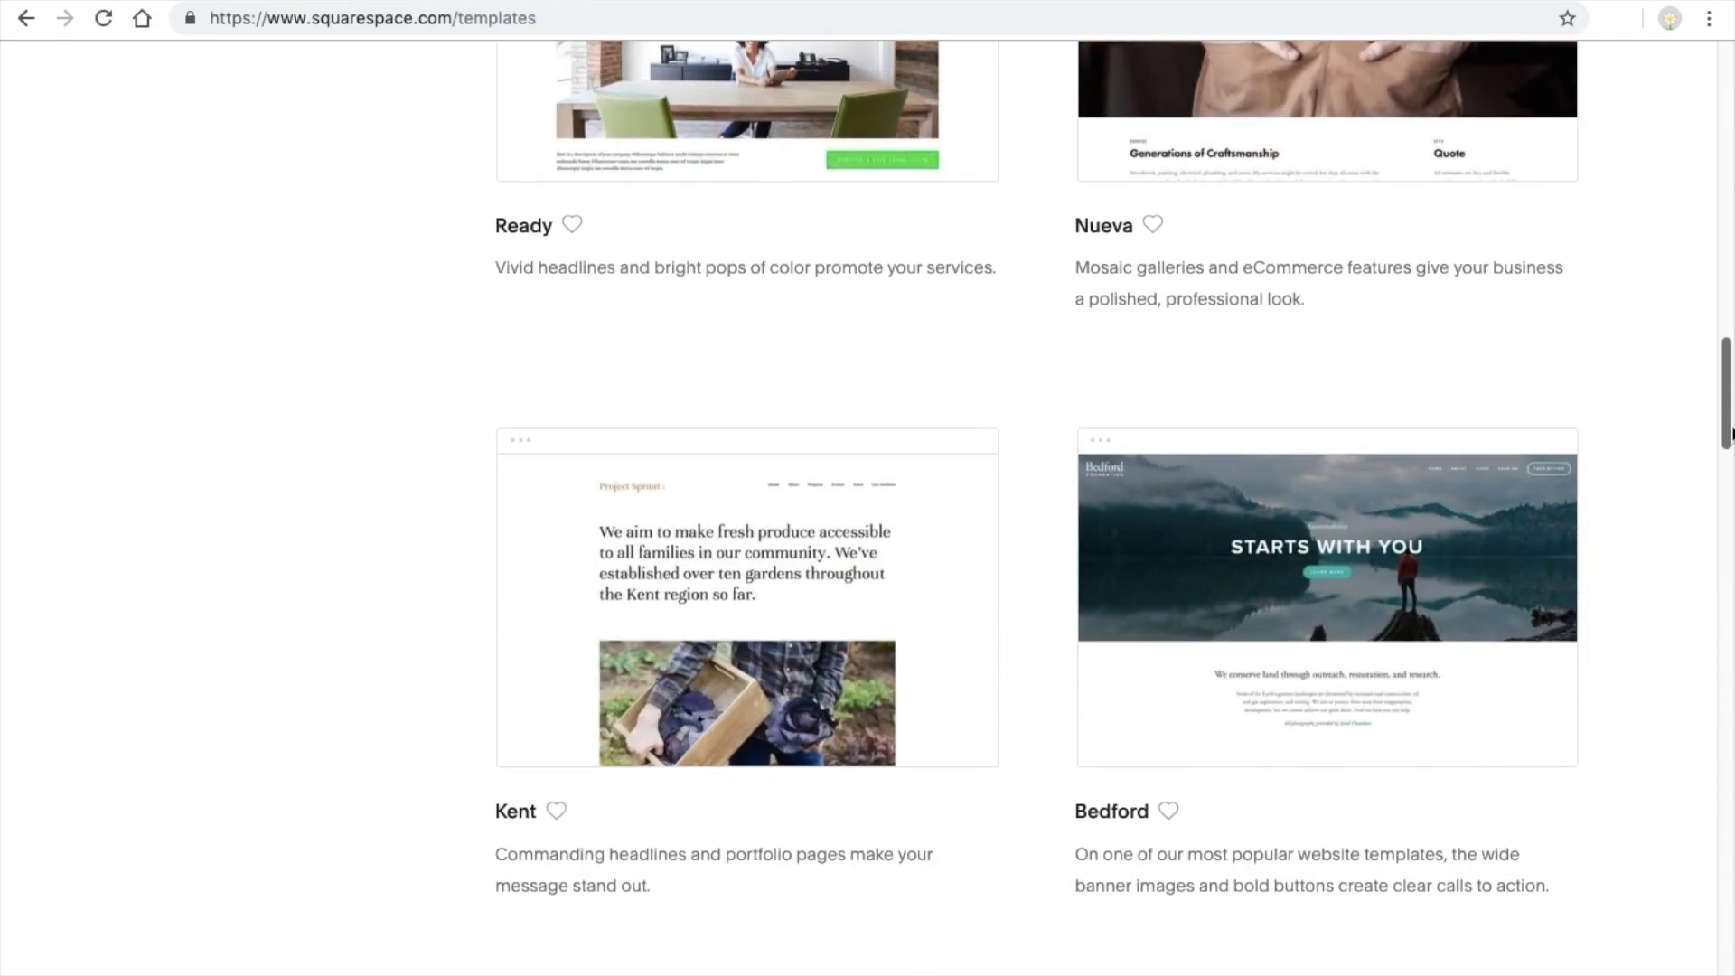
Browse the website templates, start a new site with the Bedford template and dismiss the welcome message
{"action": "left_click_drag", "start_coordinate": [1728, 434], "coordinate": [1711, 479]}
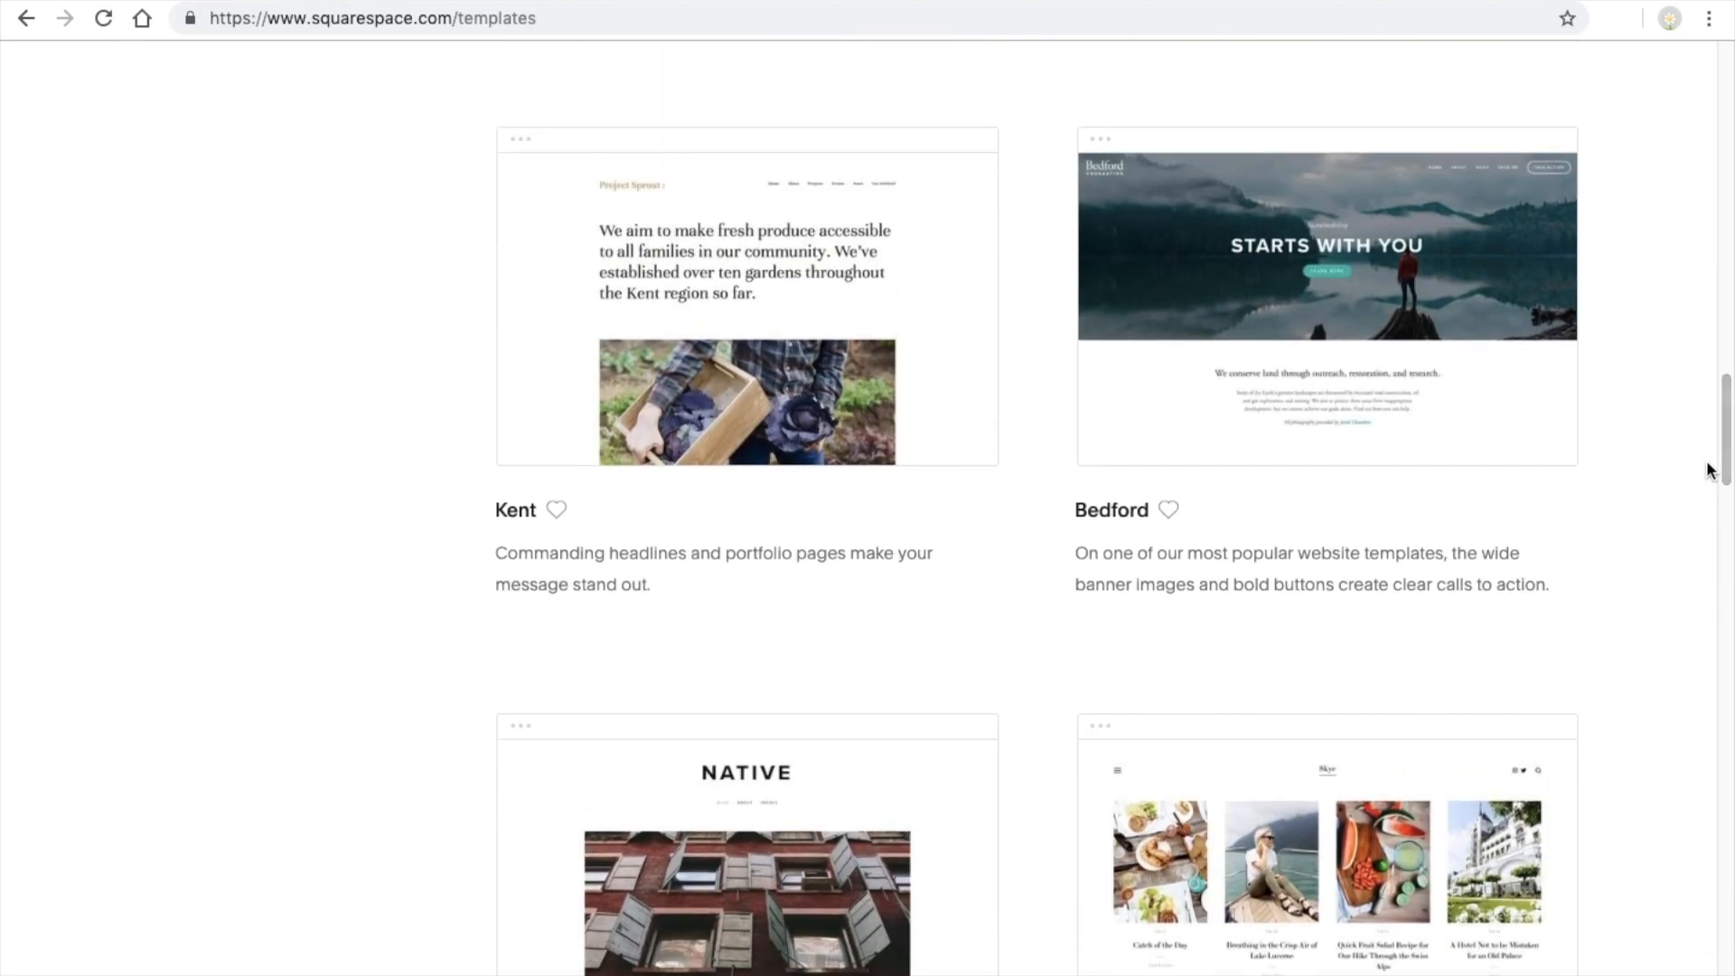
{"action": "mouse_move", "coordinate": [1340, 200]}
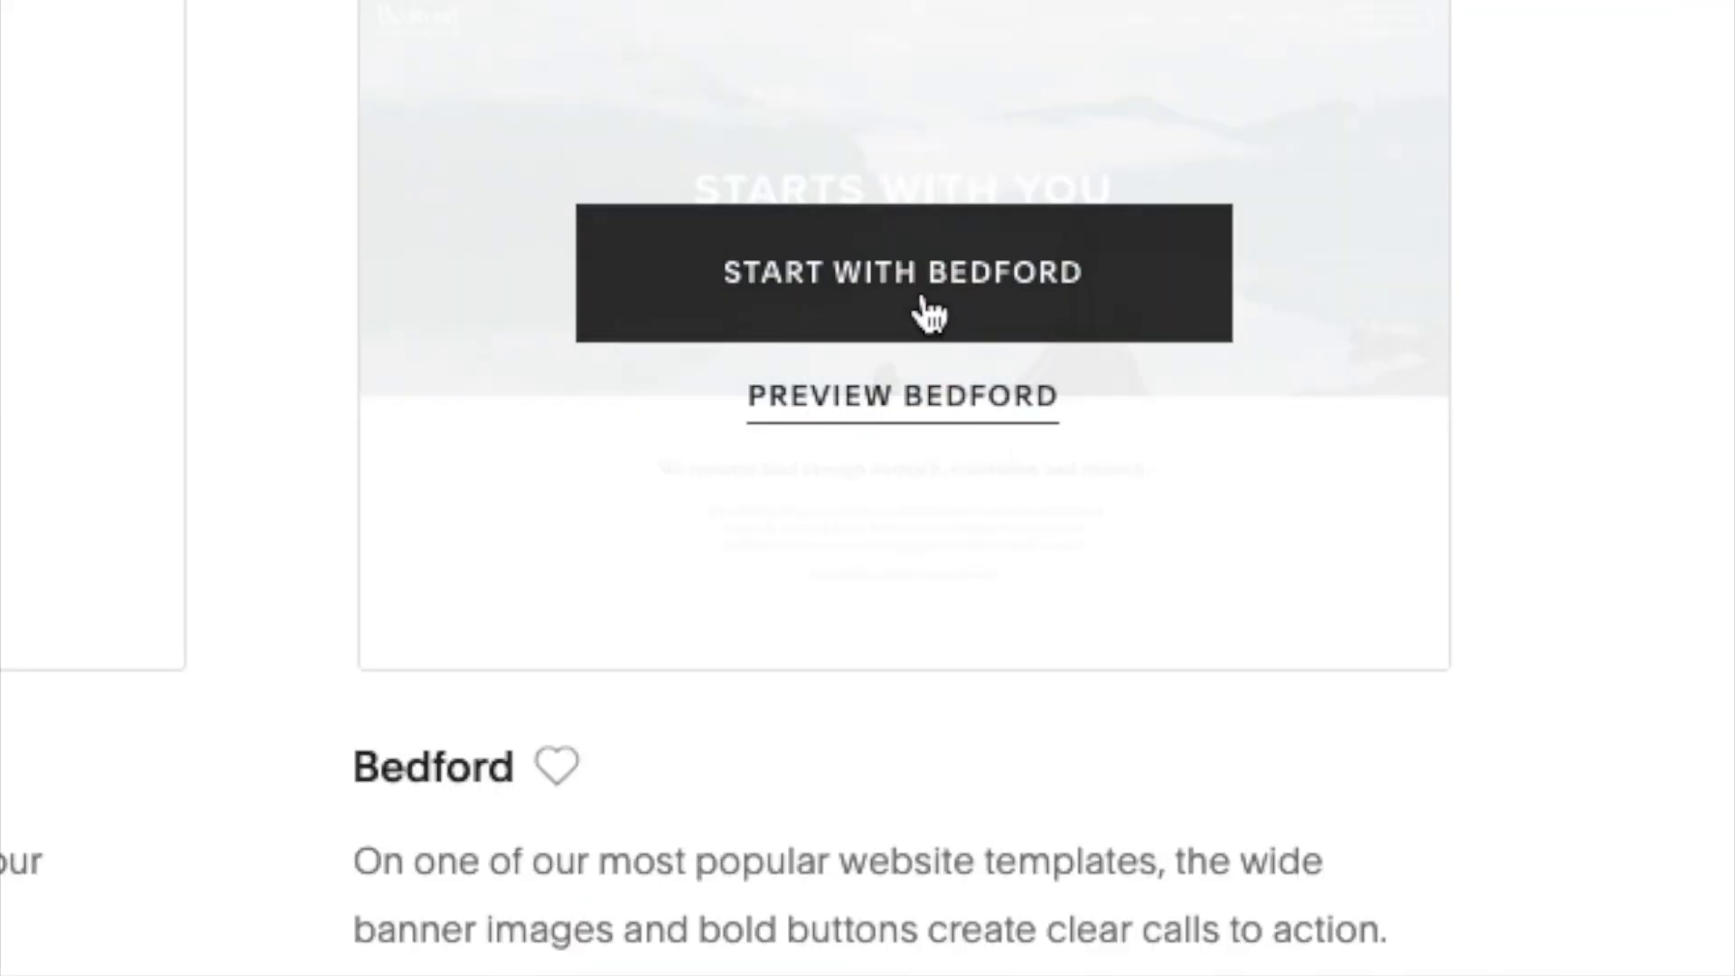
{"action": "left_click", "coordinate": [926, 307]}
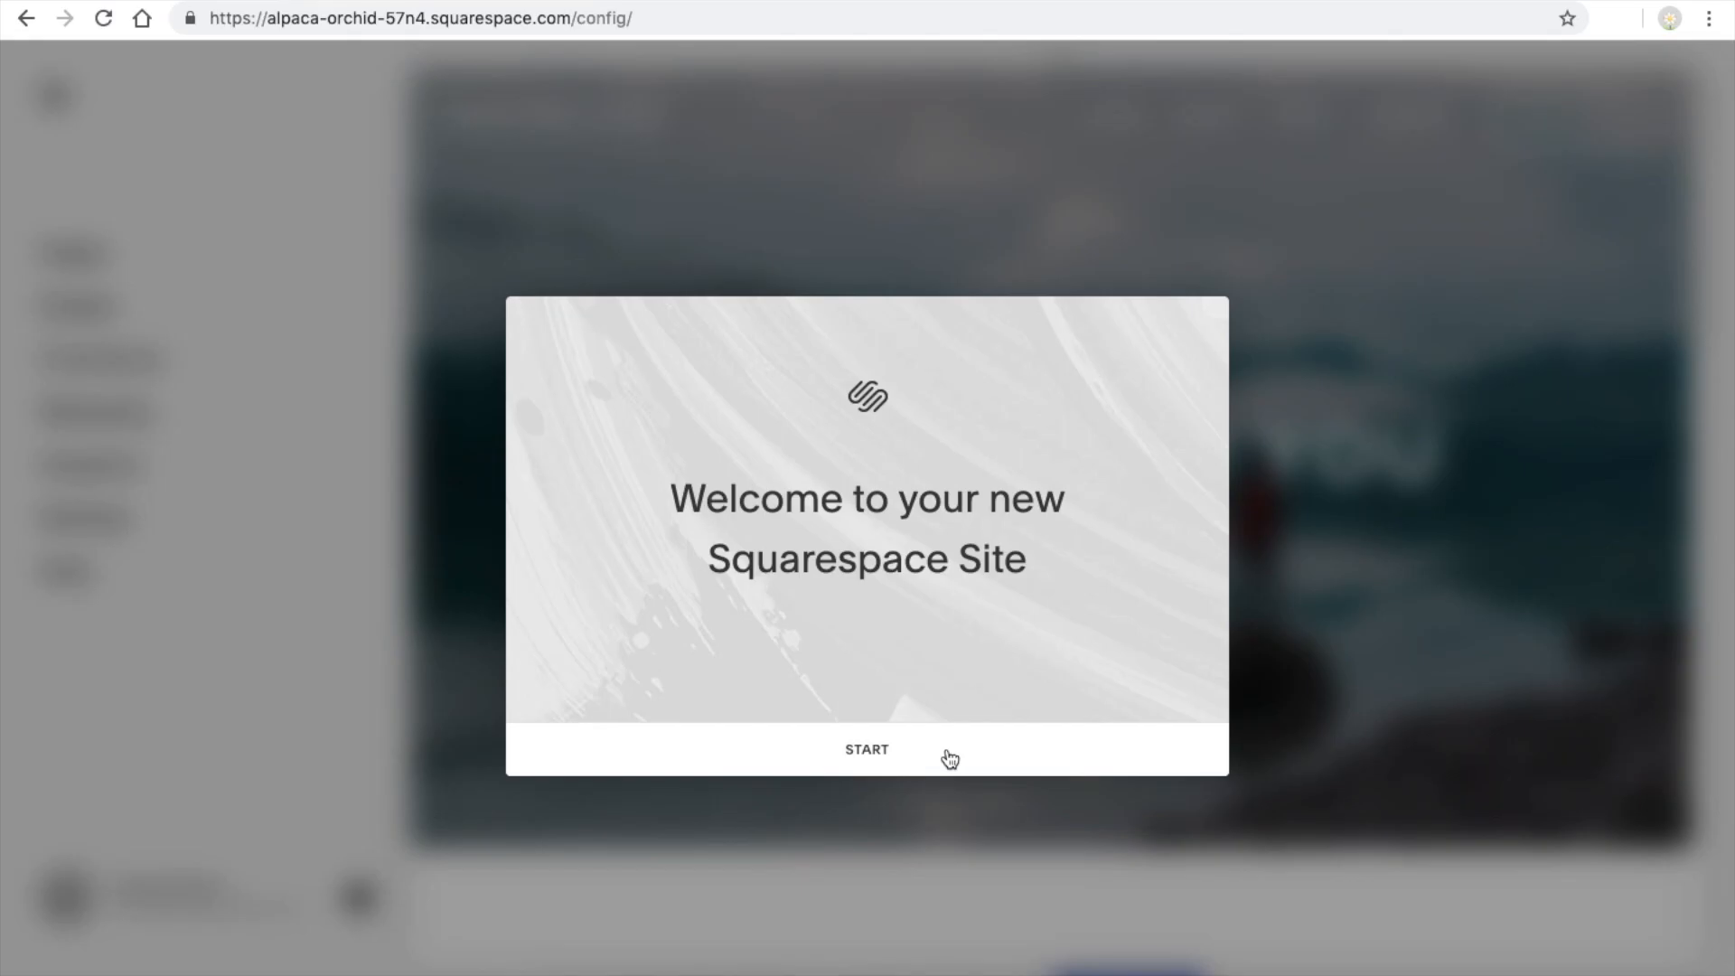
{"action": "left_click", "coordinate": [949, 759]}
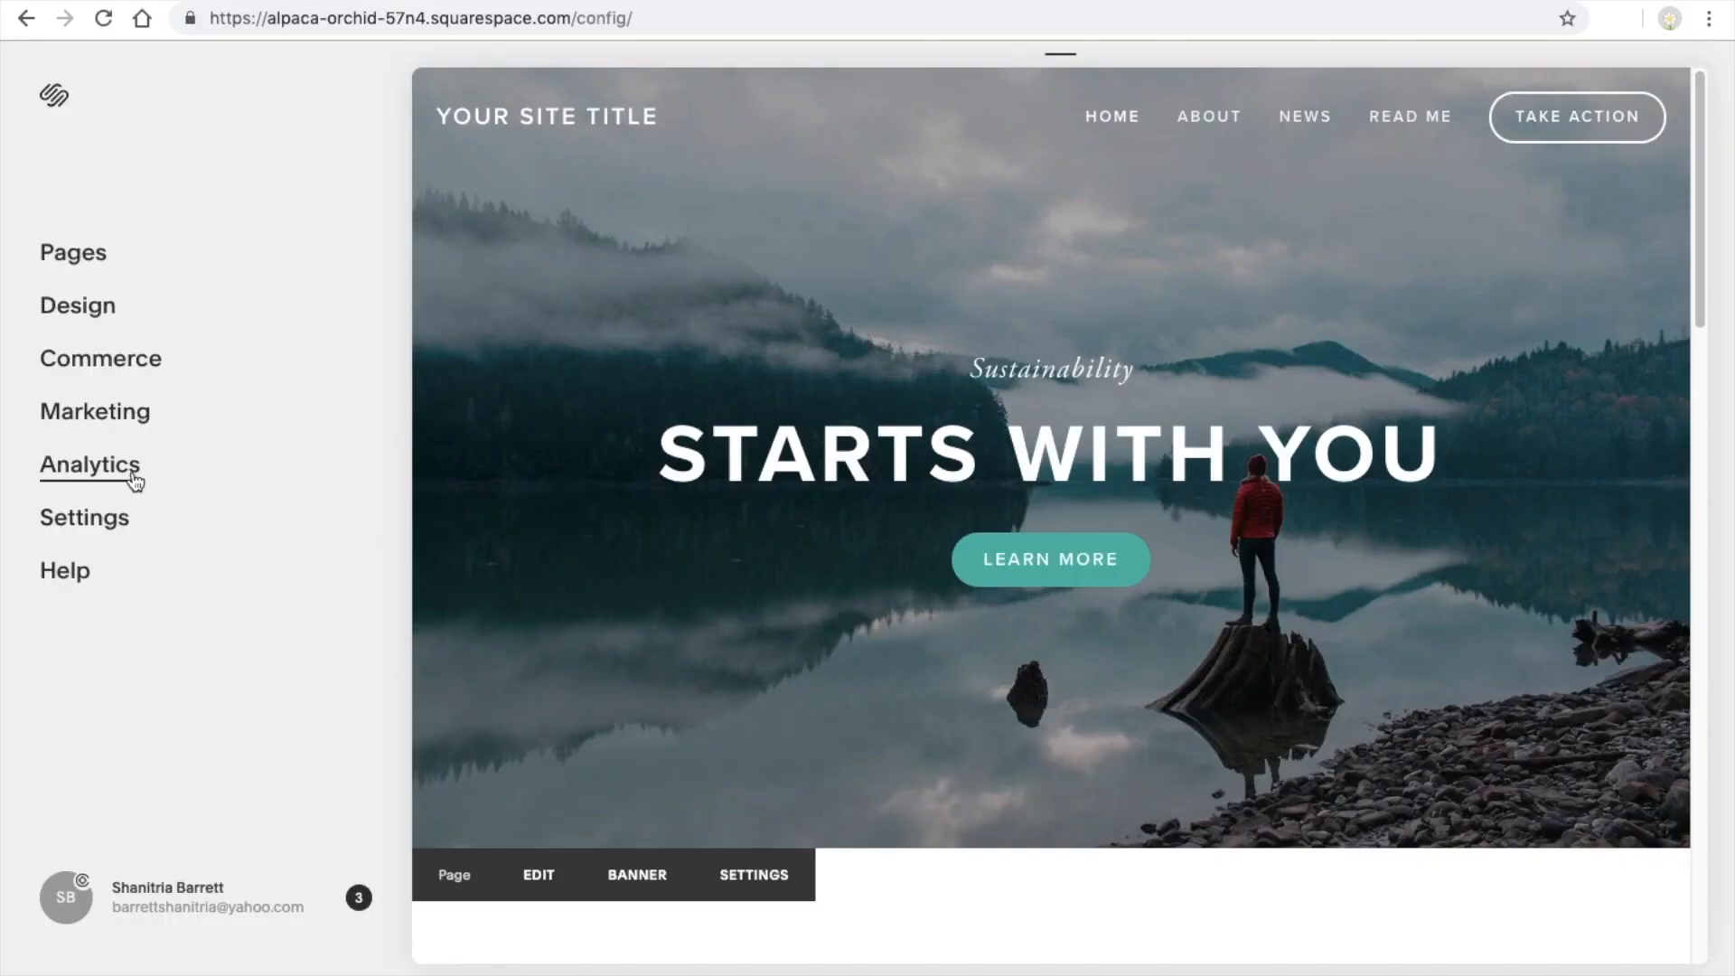
Open the site's page list and review the main, secondary and not-linked navigation sections
{"action": "left_click", "coordinate": [112, 260]}
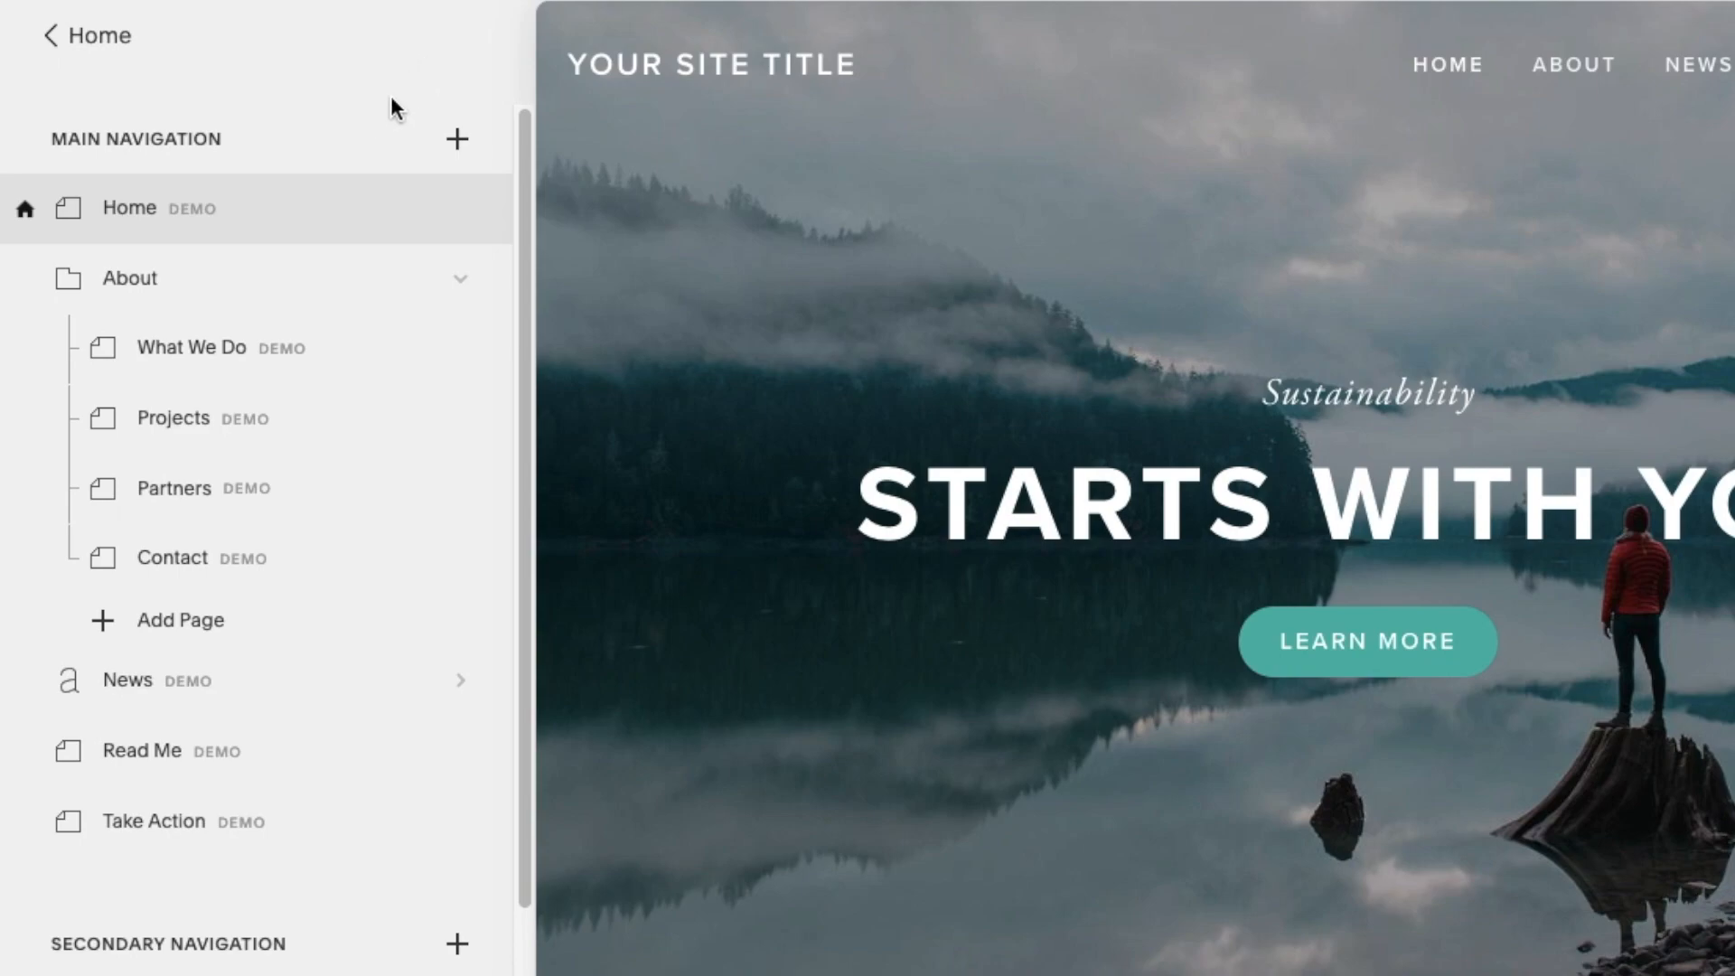
{"action": "mouse_move", "coordinate": [293, 189]}
{"action": "mouse_move", "coordinate": [304, 286]}
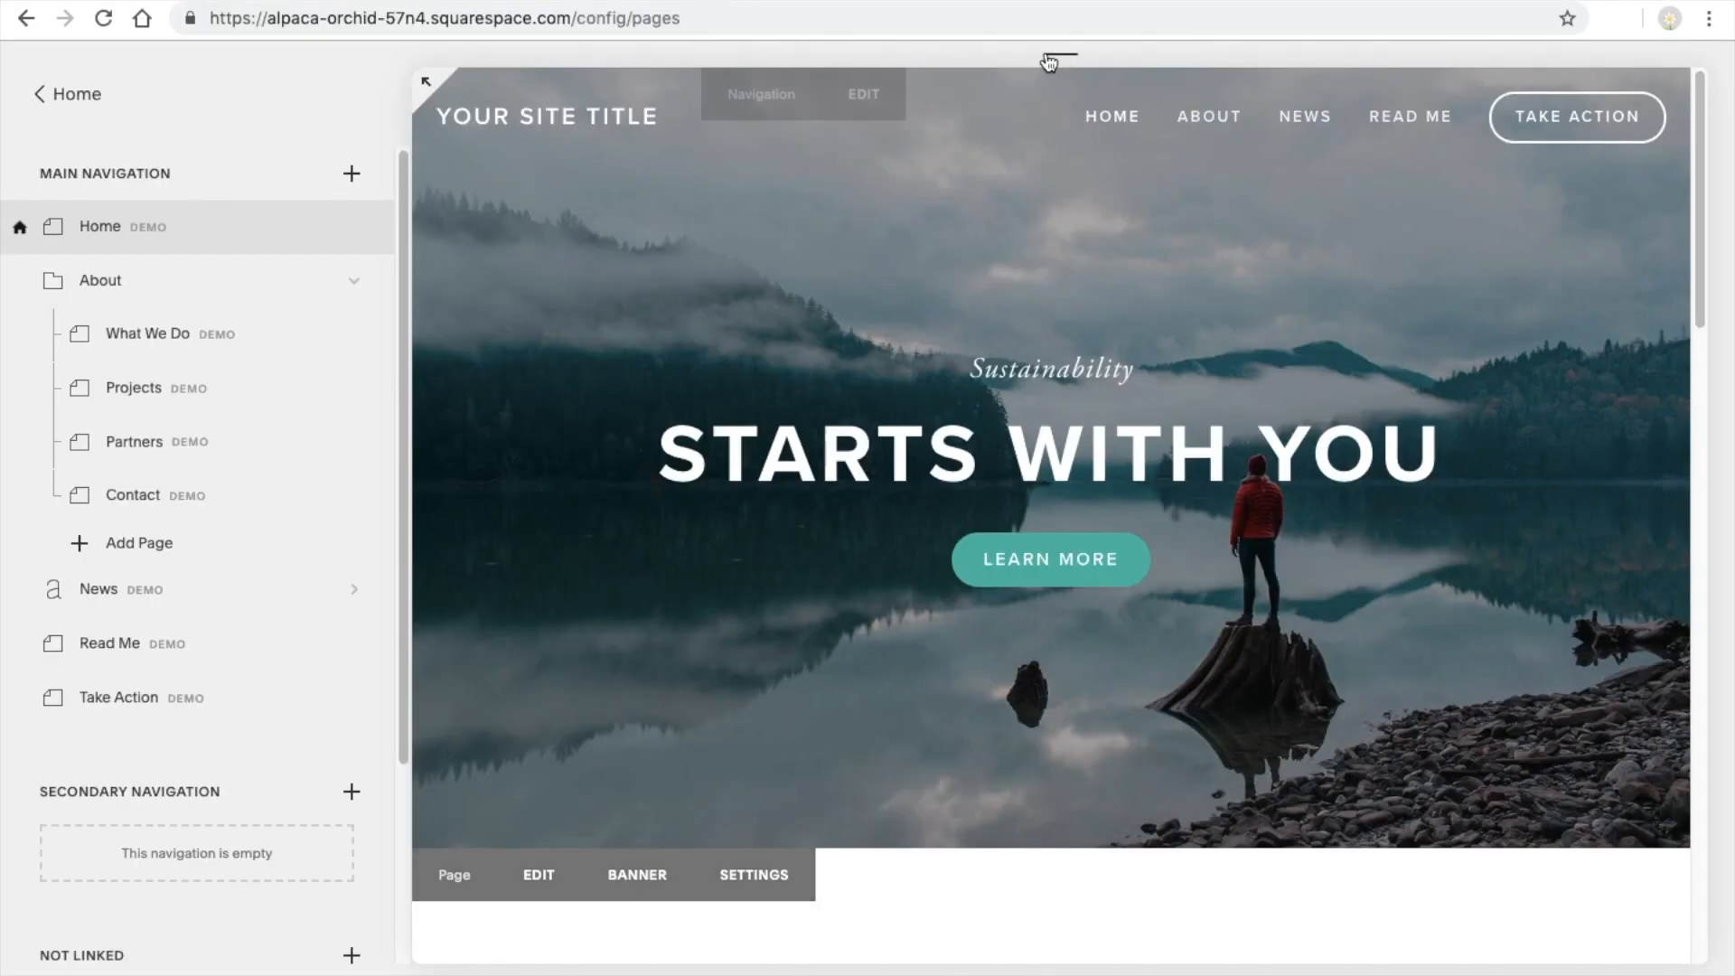
{"action": "mouse_move", "coordinate": [1573, 64]}
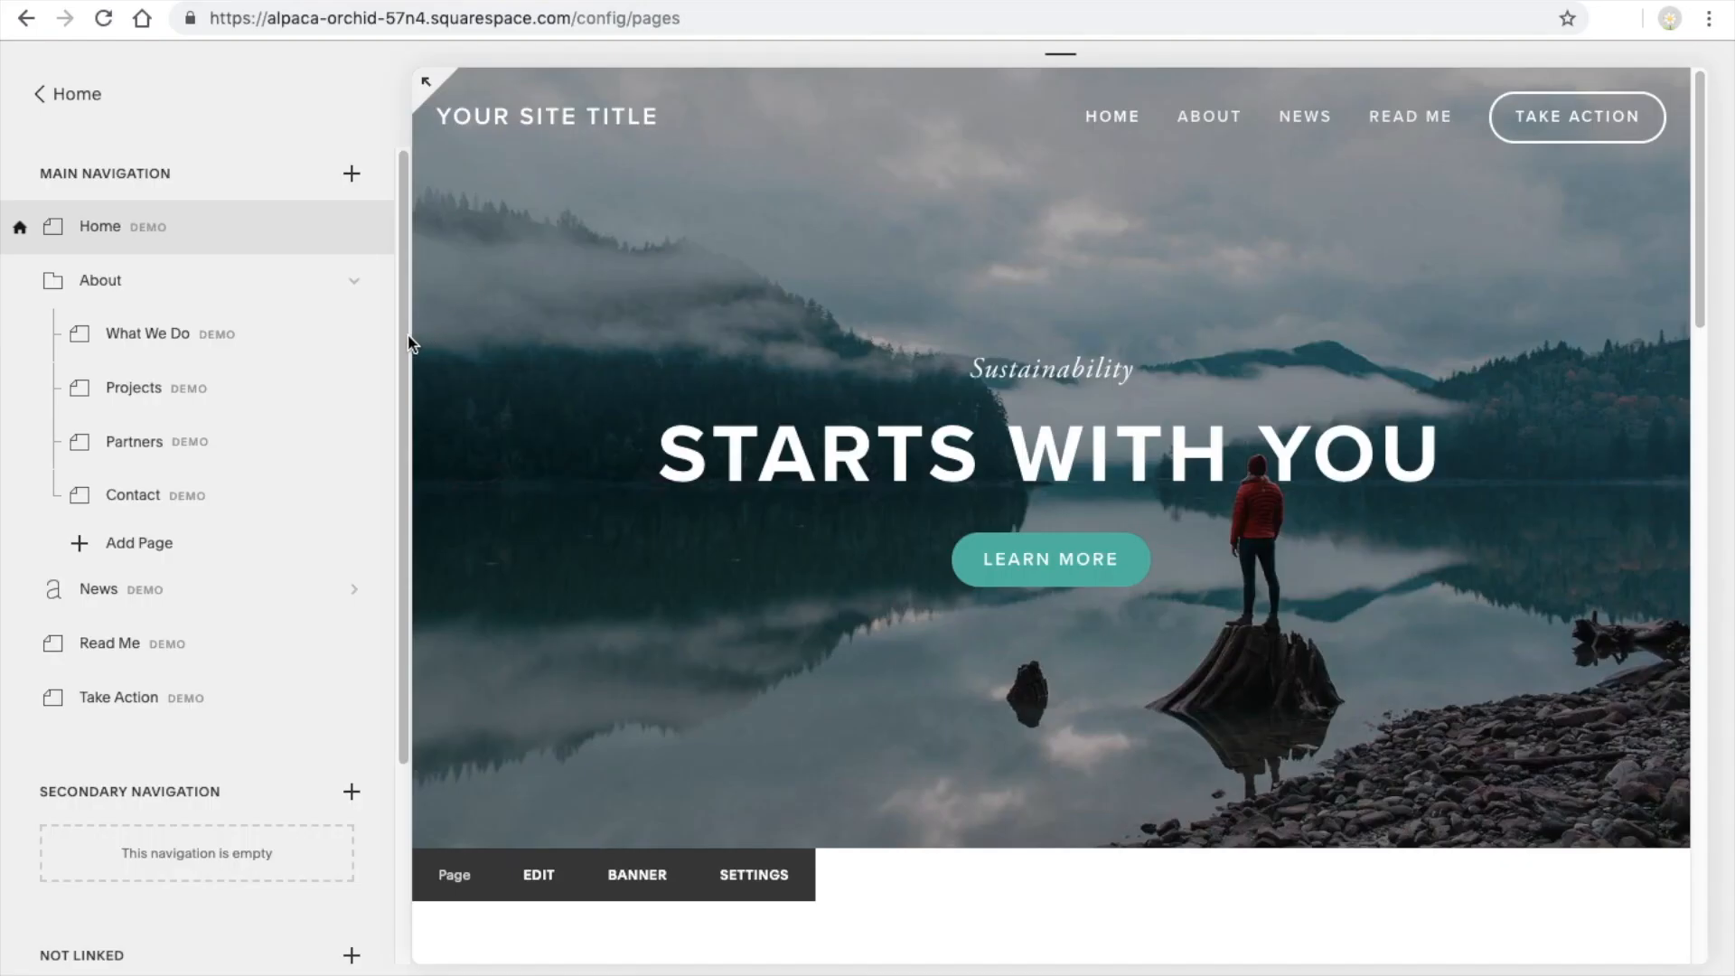
{"action": "left_click_drag", "start_coordinate": [407, 337], "coordinate": [408, 434]}
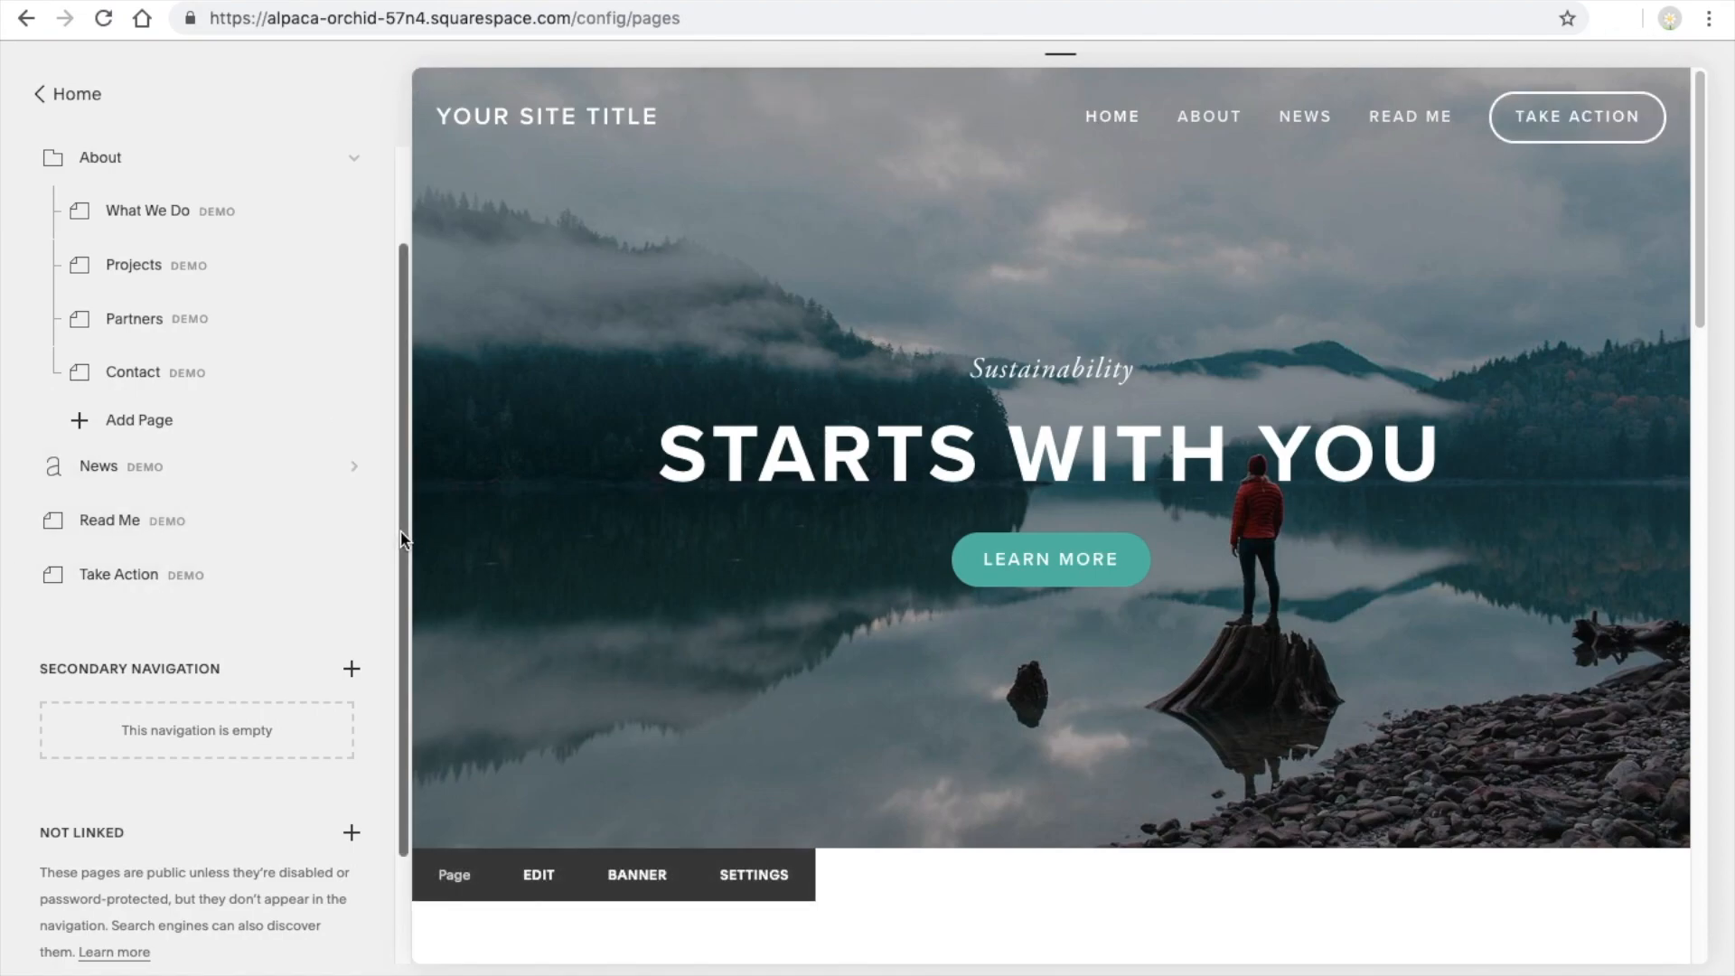
{"action": "scroll", "coordinate": [404, 556], "scroll_direction": "down", "scroll_amount": 1}
{"action": "left_click_drag", "start_coordinate": [404, 556], "coordinate": [349, 295]}
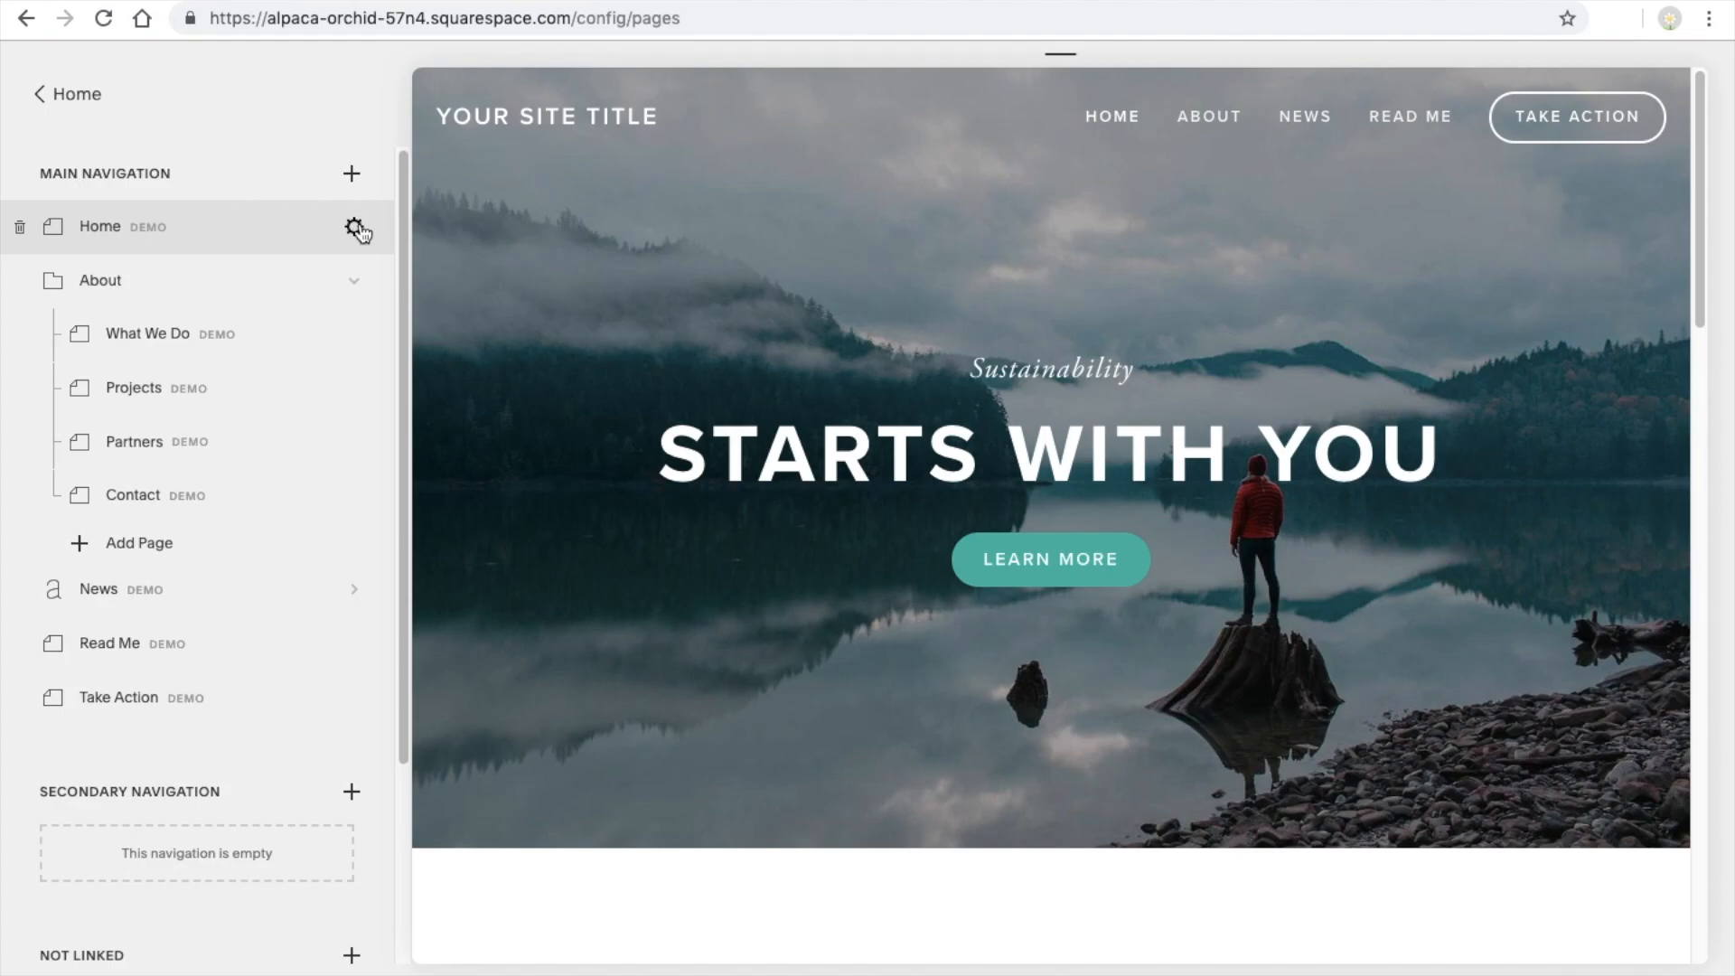
Change the Home page's navigation title to "Start Here" and save the page settings
{"action": "left_click", "coordinate": [354, 228]}
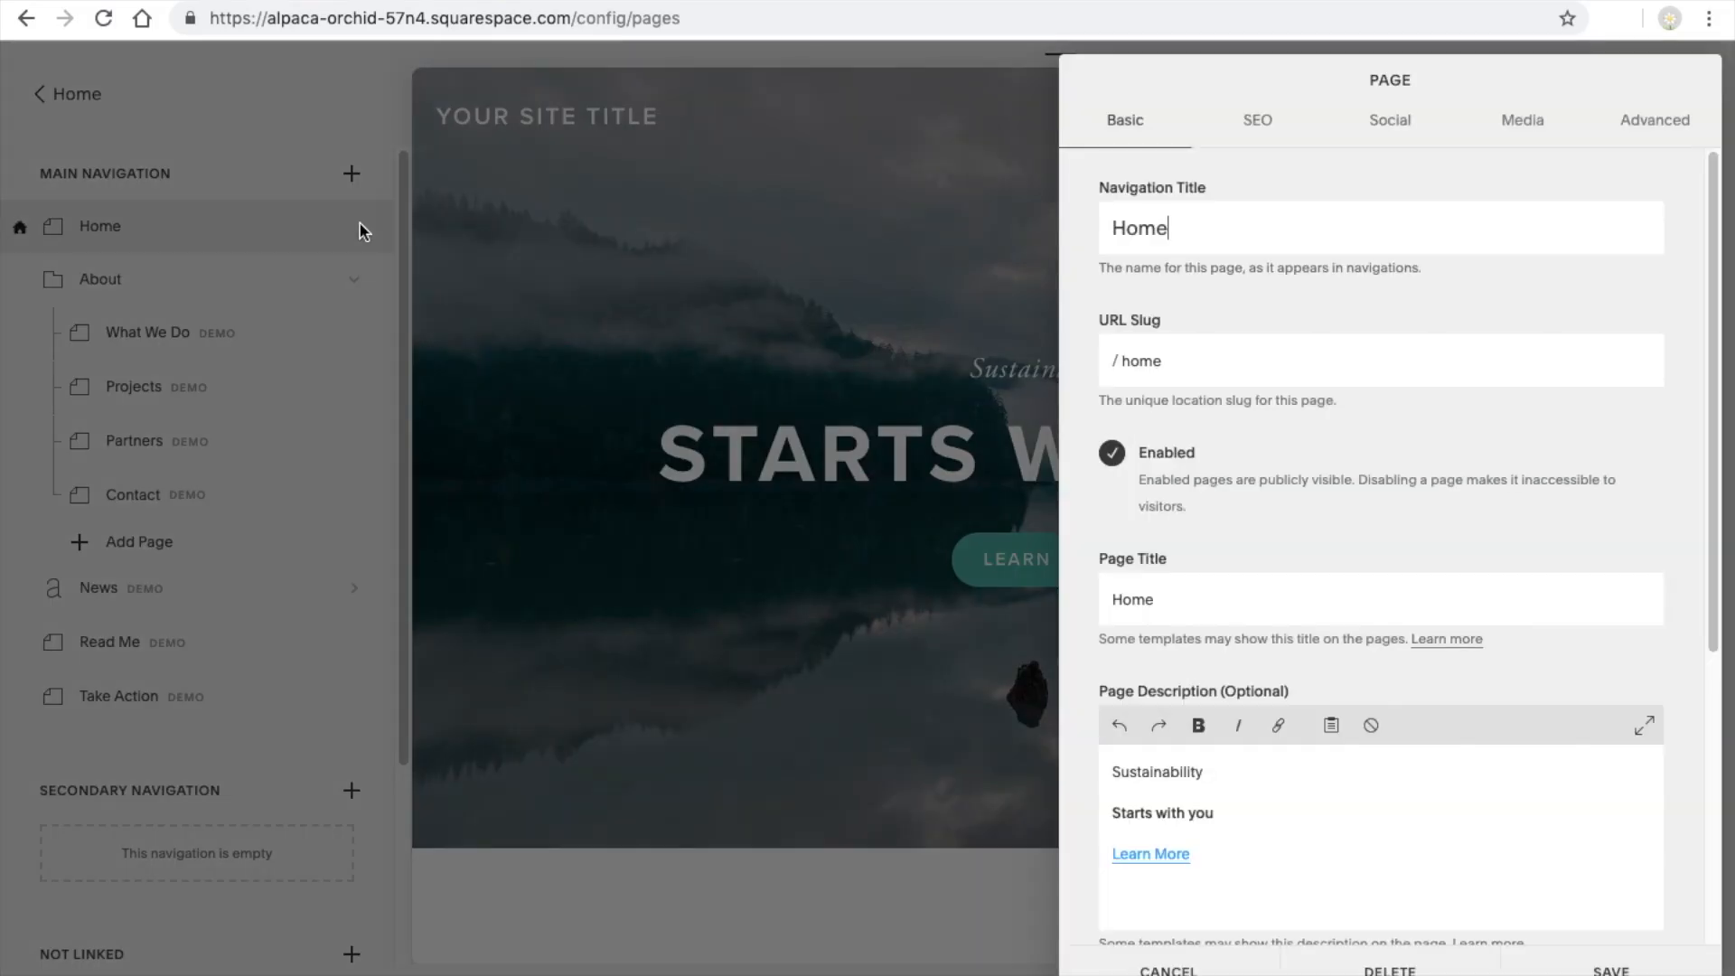
{"action": "double_click", "coordinate": [1155, 226]}
{"action": "type", "text": "Start Here"}
{"action": "left_click", "coordinate": [1611, 970]}
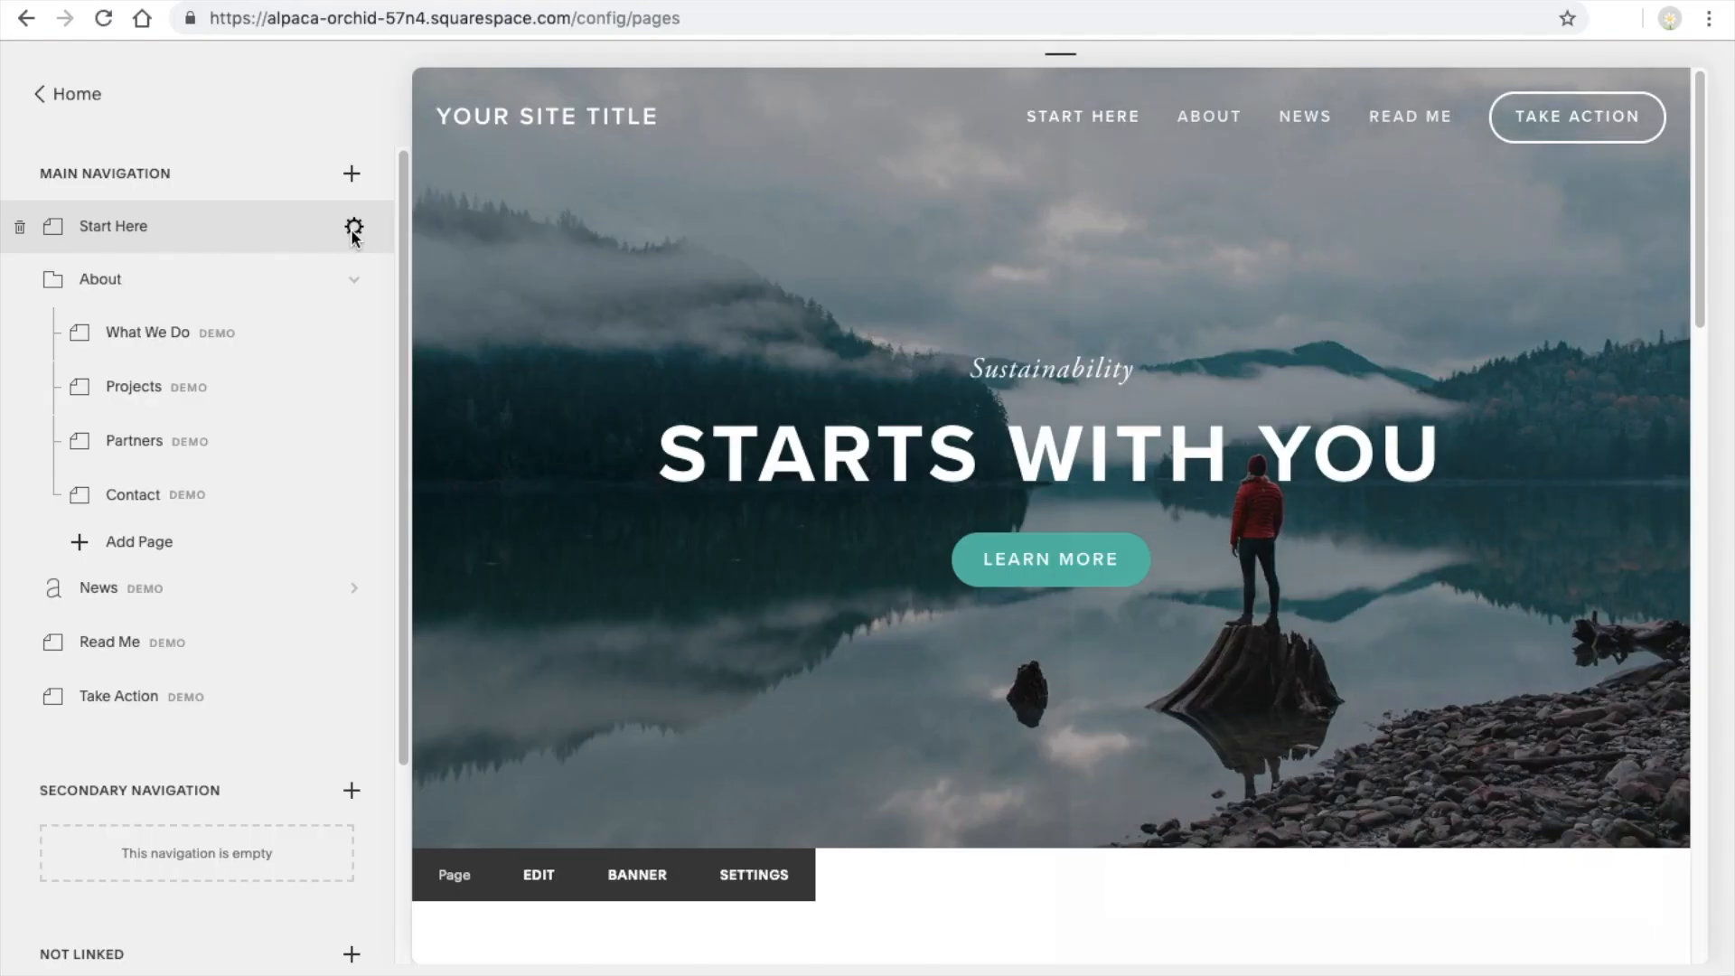
Set the Start Here page's URL slug to "start-here" and save the page settings
{"action": "left_click", "coordinate": [703, 380]}
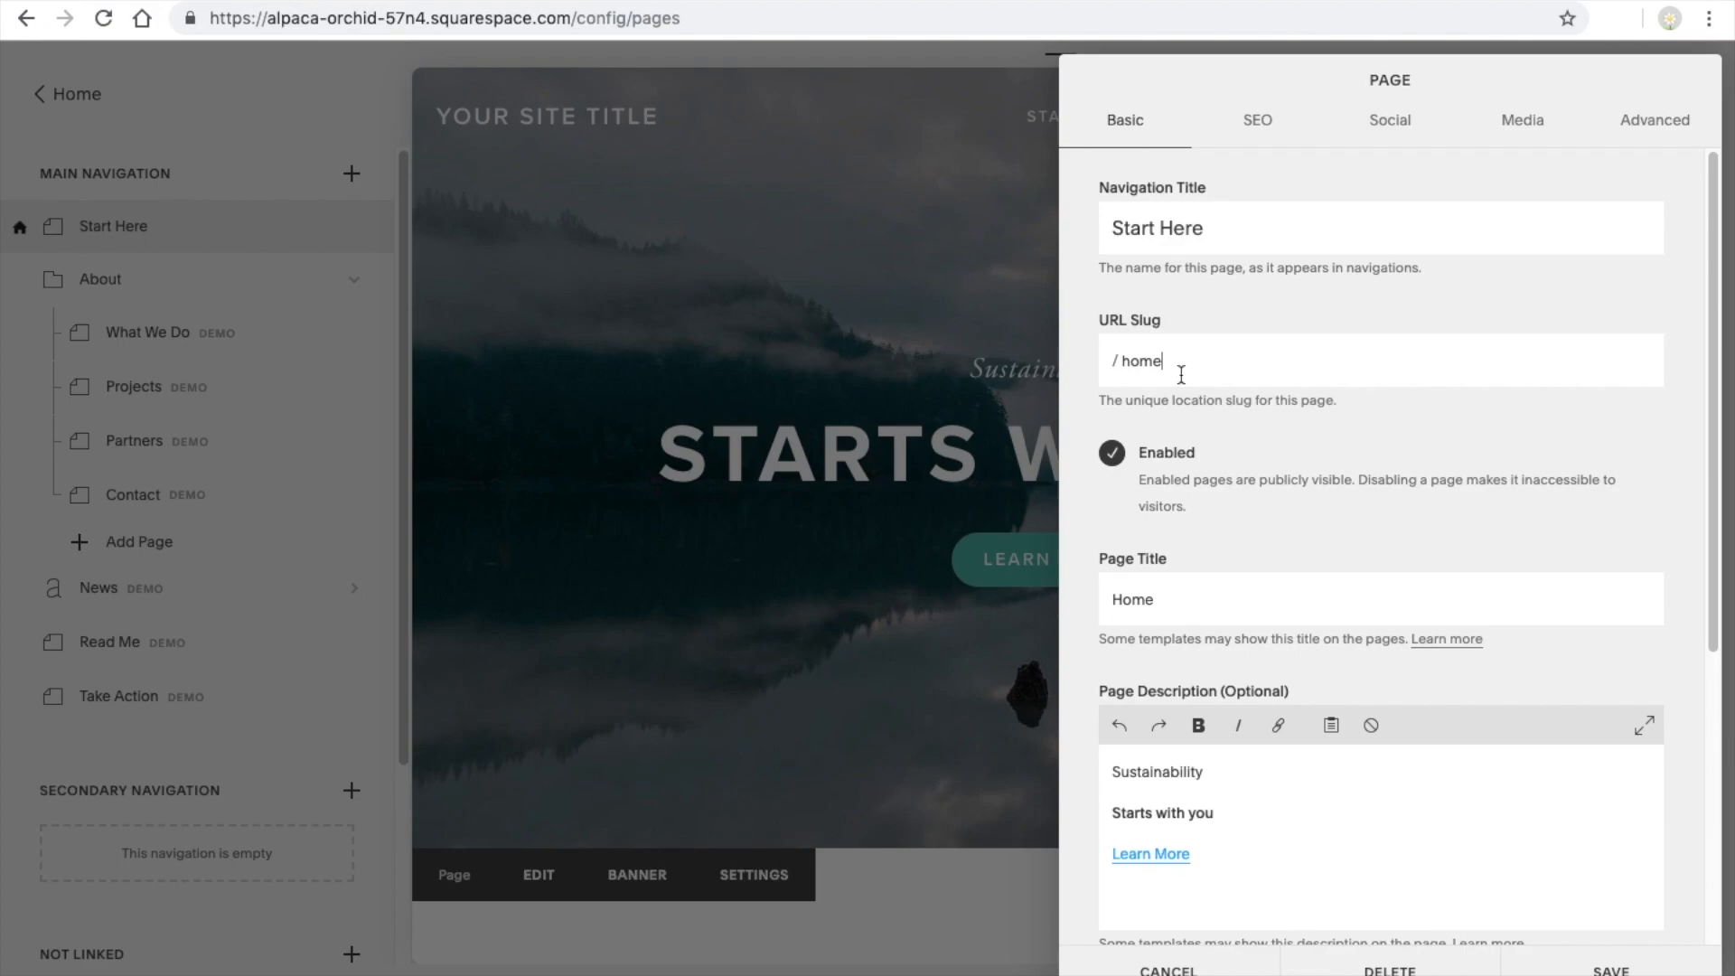
{"action": "key", "text": "BackSpace"}
{"action": "key", "text": "BackSpace"}
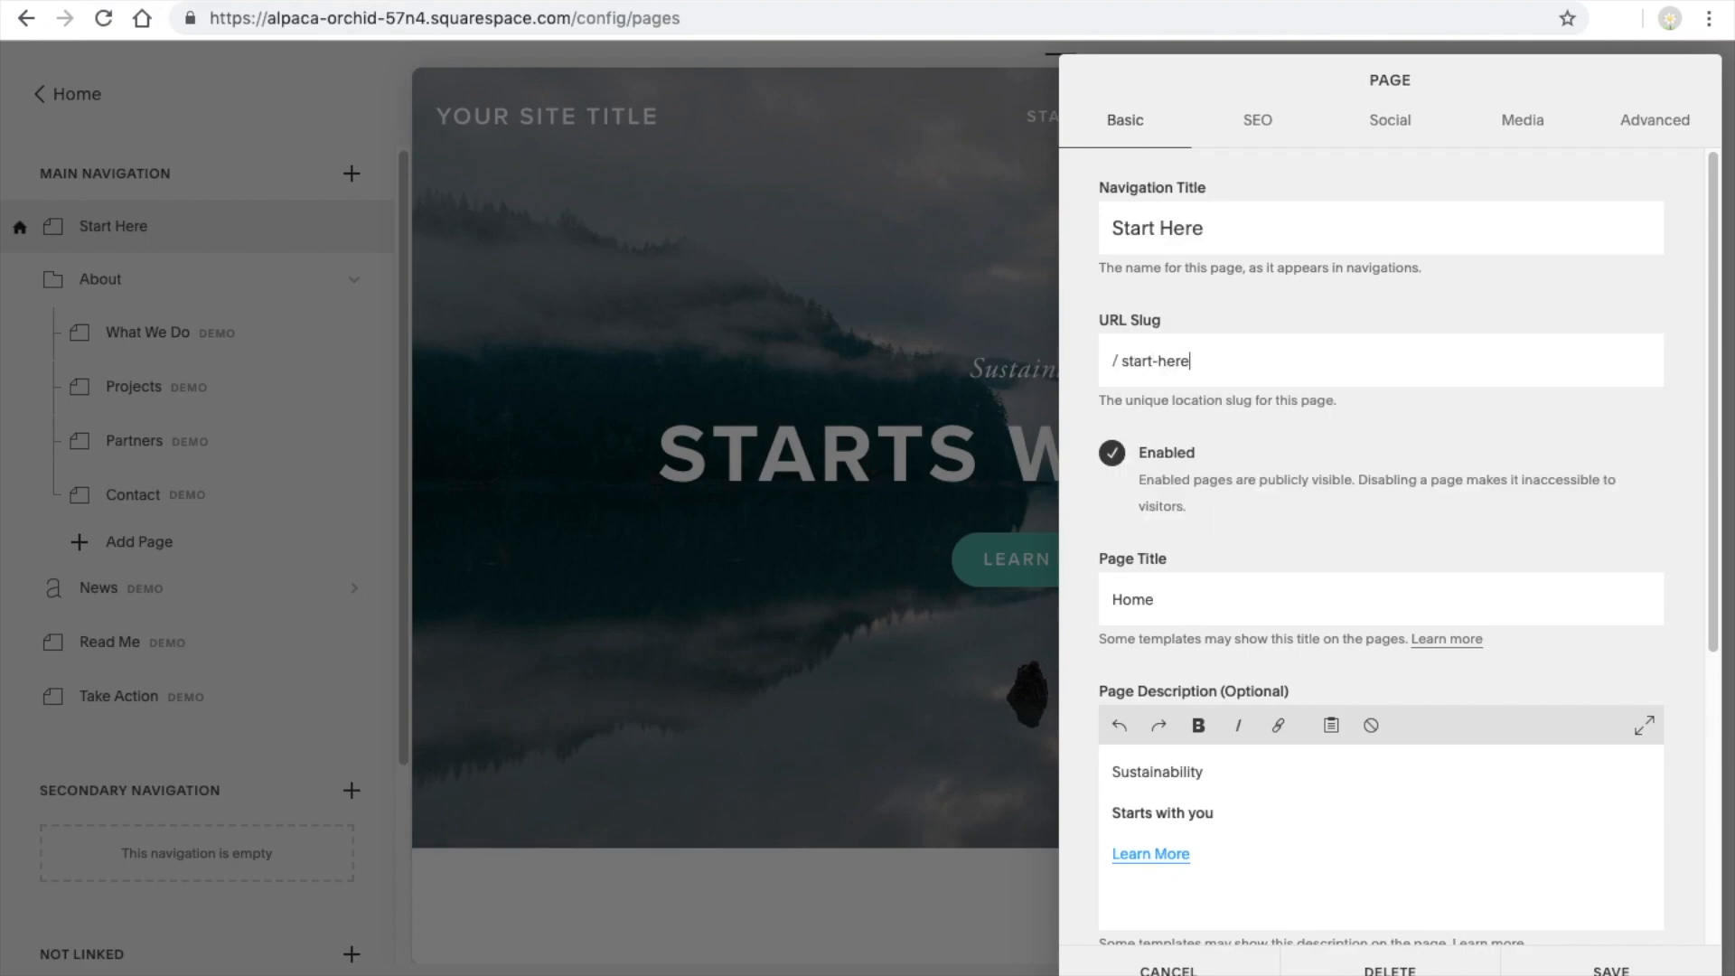
{"action": "left_click", "coordinate": [1662, 949]}
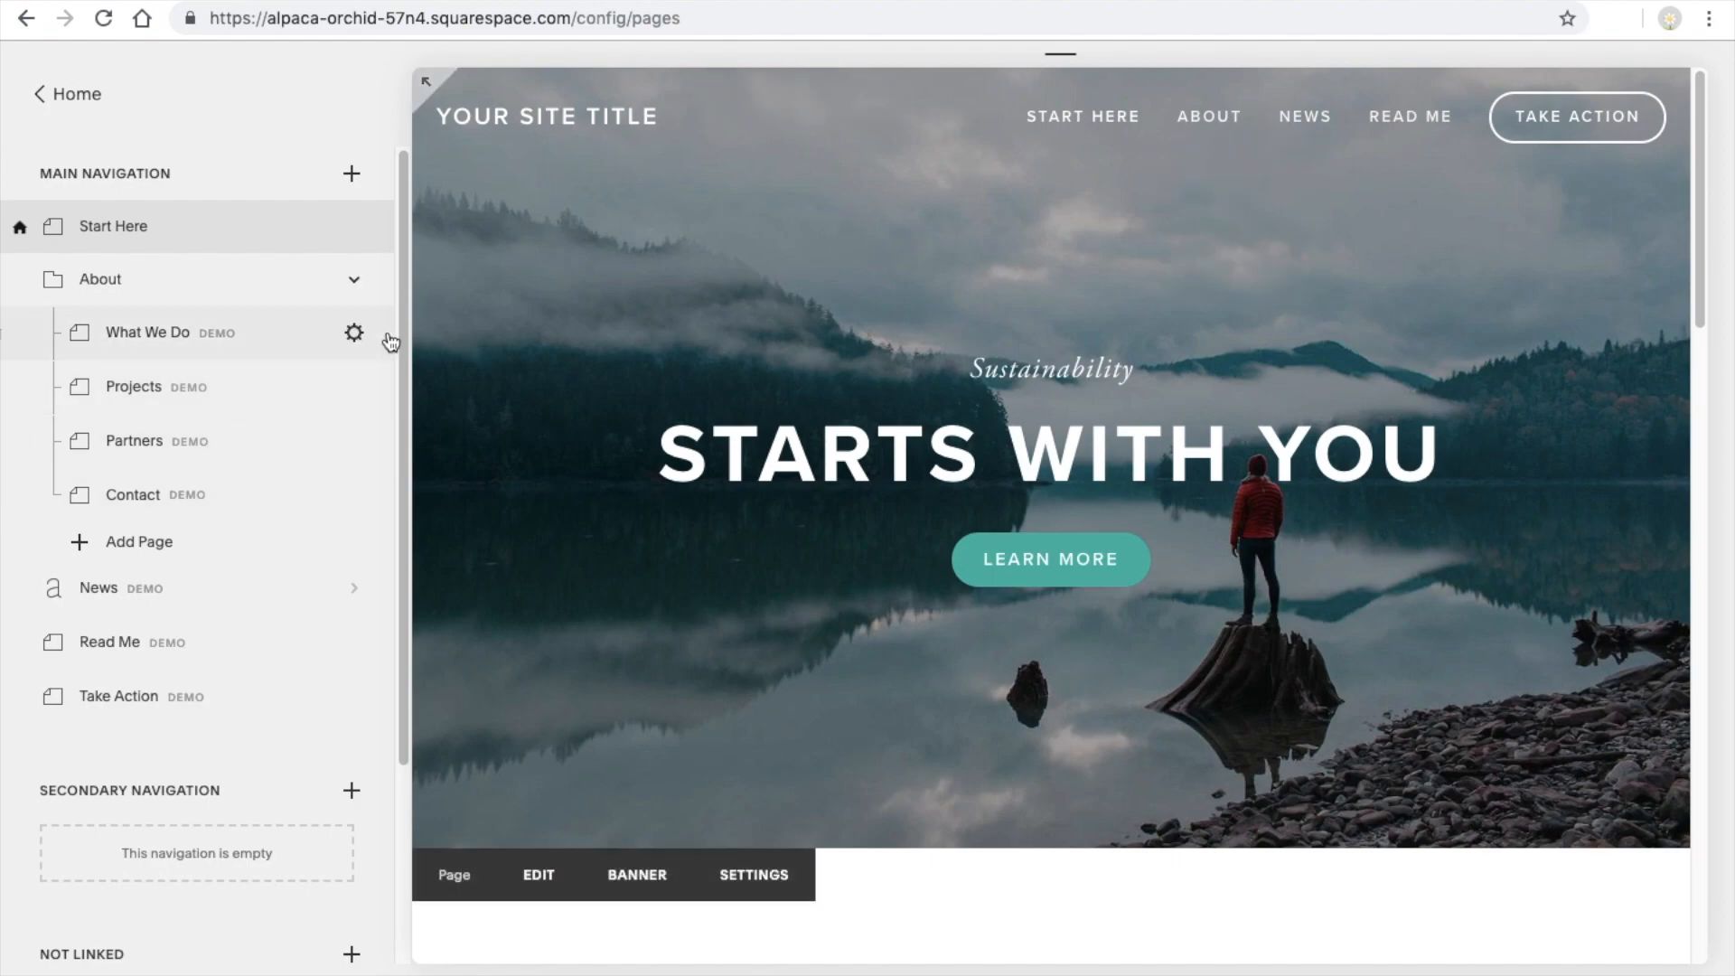
Change the What We Do page's navigation title to "Page 1" and its URL slug to "page-1", saving the settings
{"action": "left_click", "coordinate": [360, 331]}
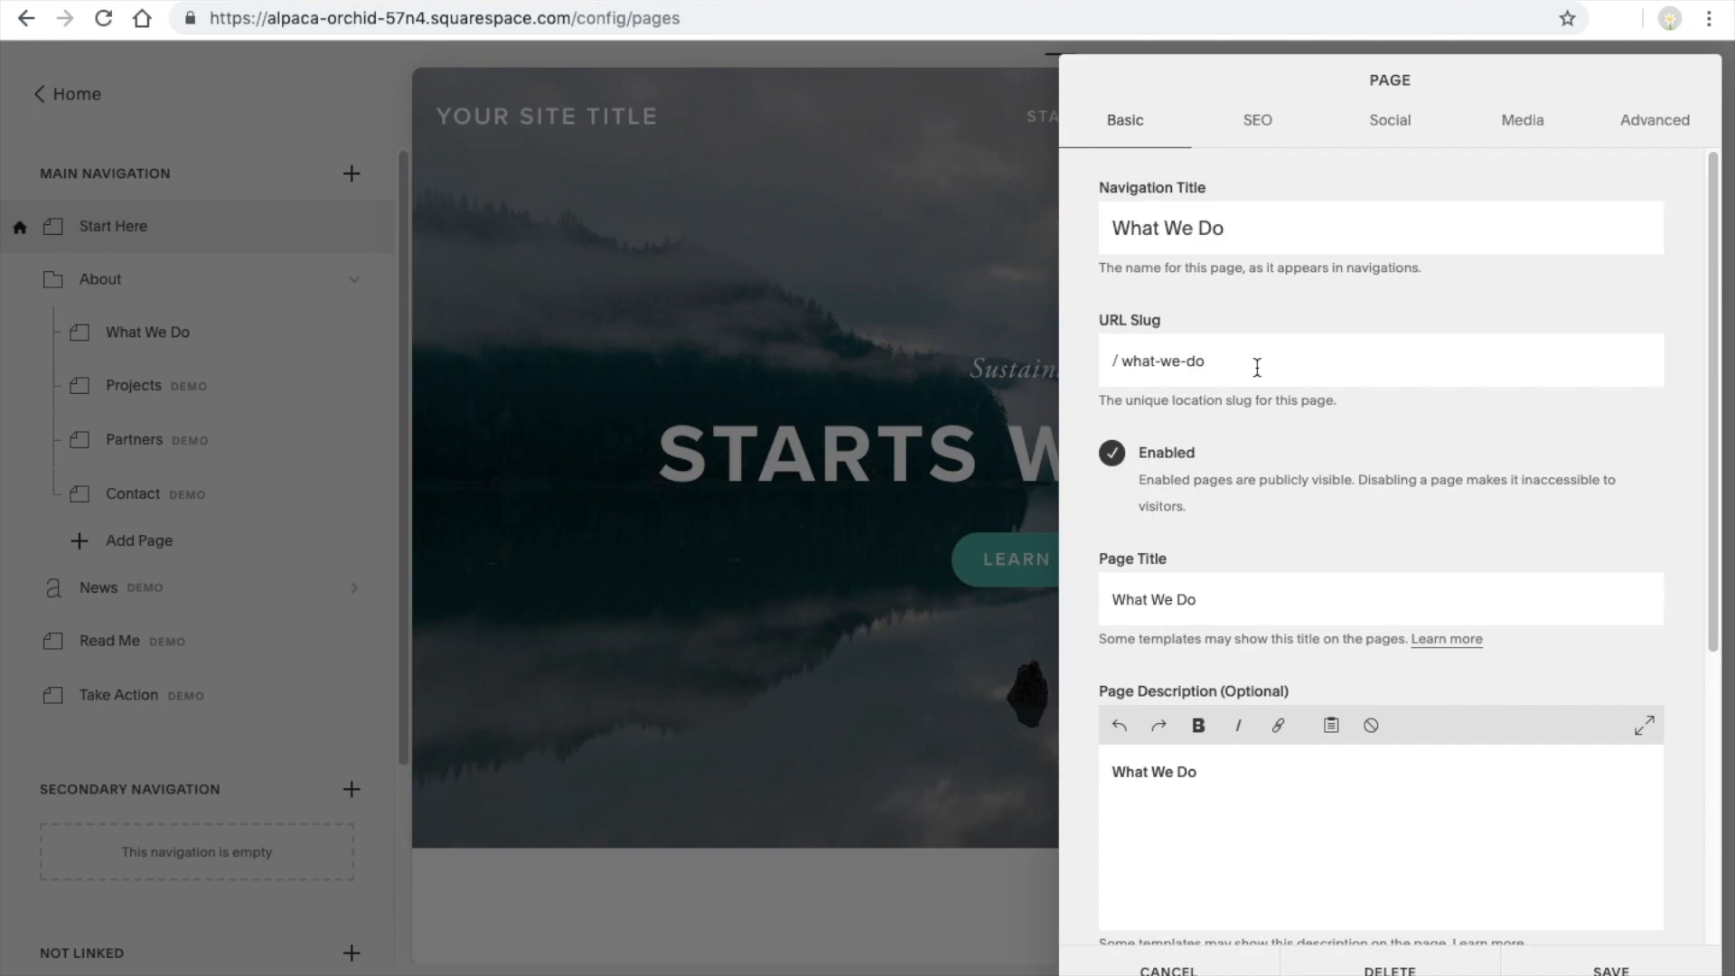
{"action": "left_click_drag", "start_coordinate": [1250, 236], "coordinate": [1089, 235]}
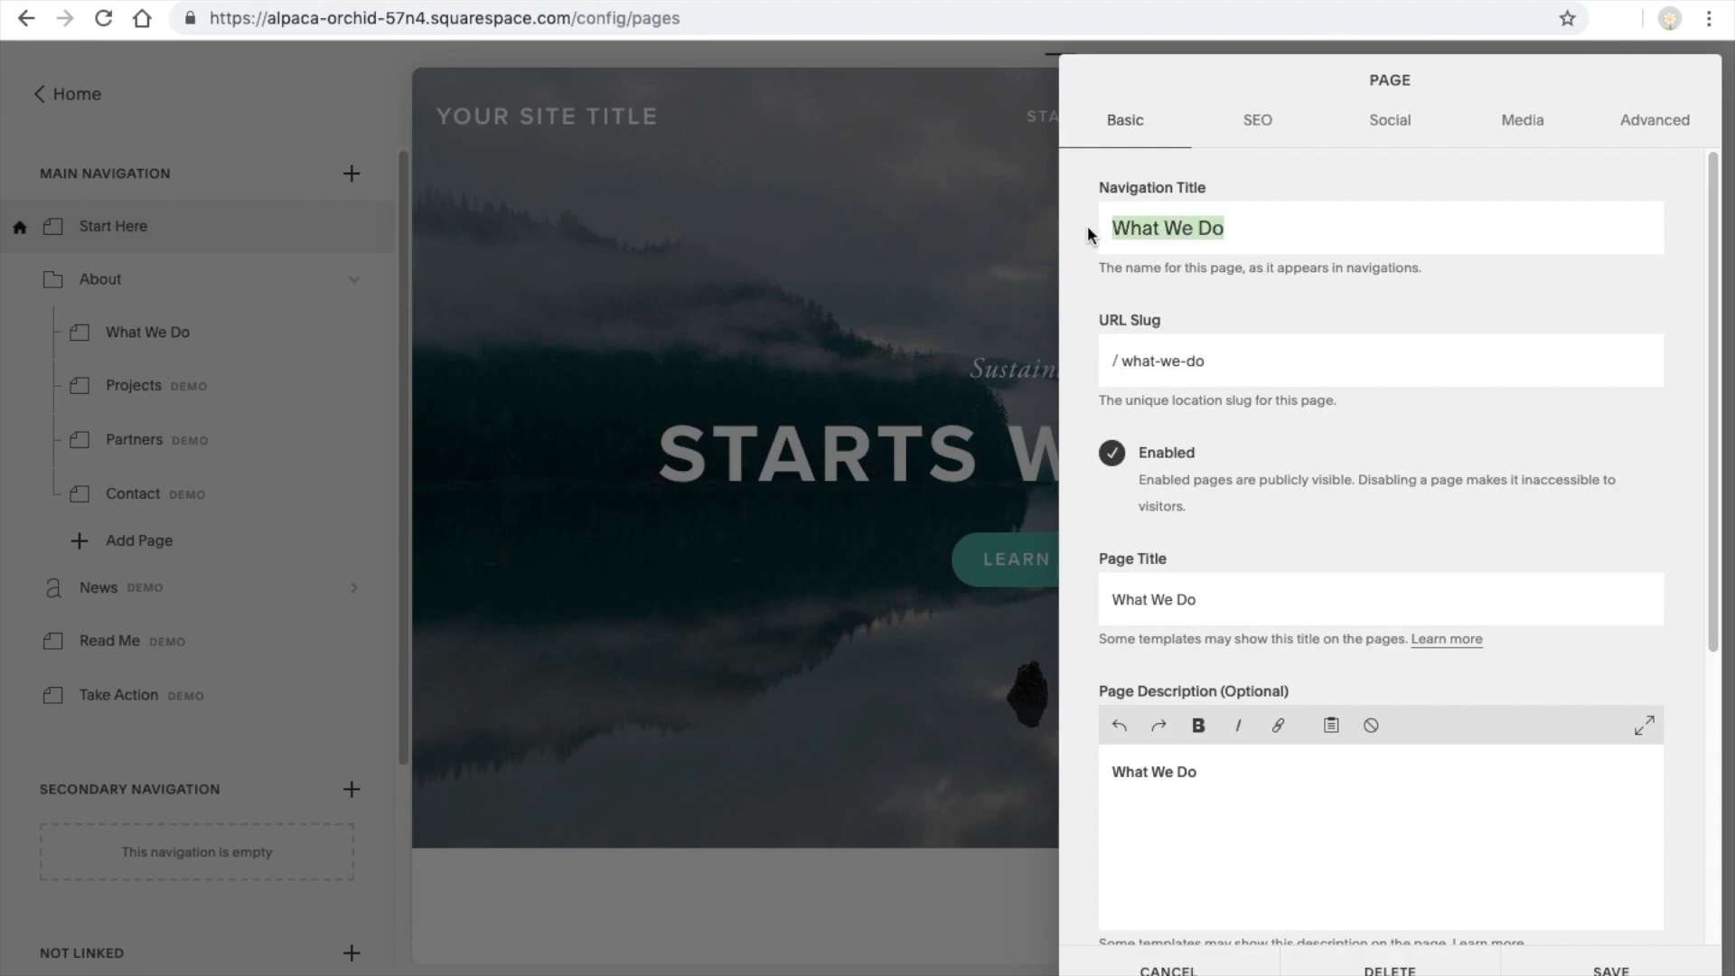
{"action": "type", "text": "Page 1"}
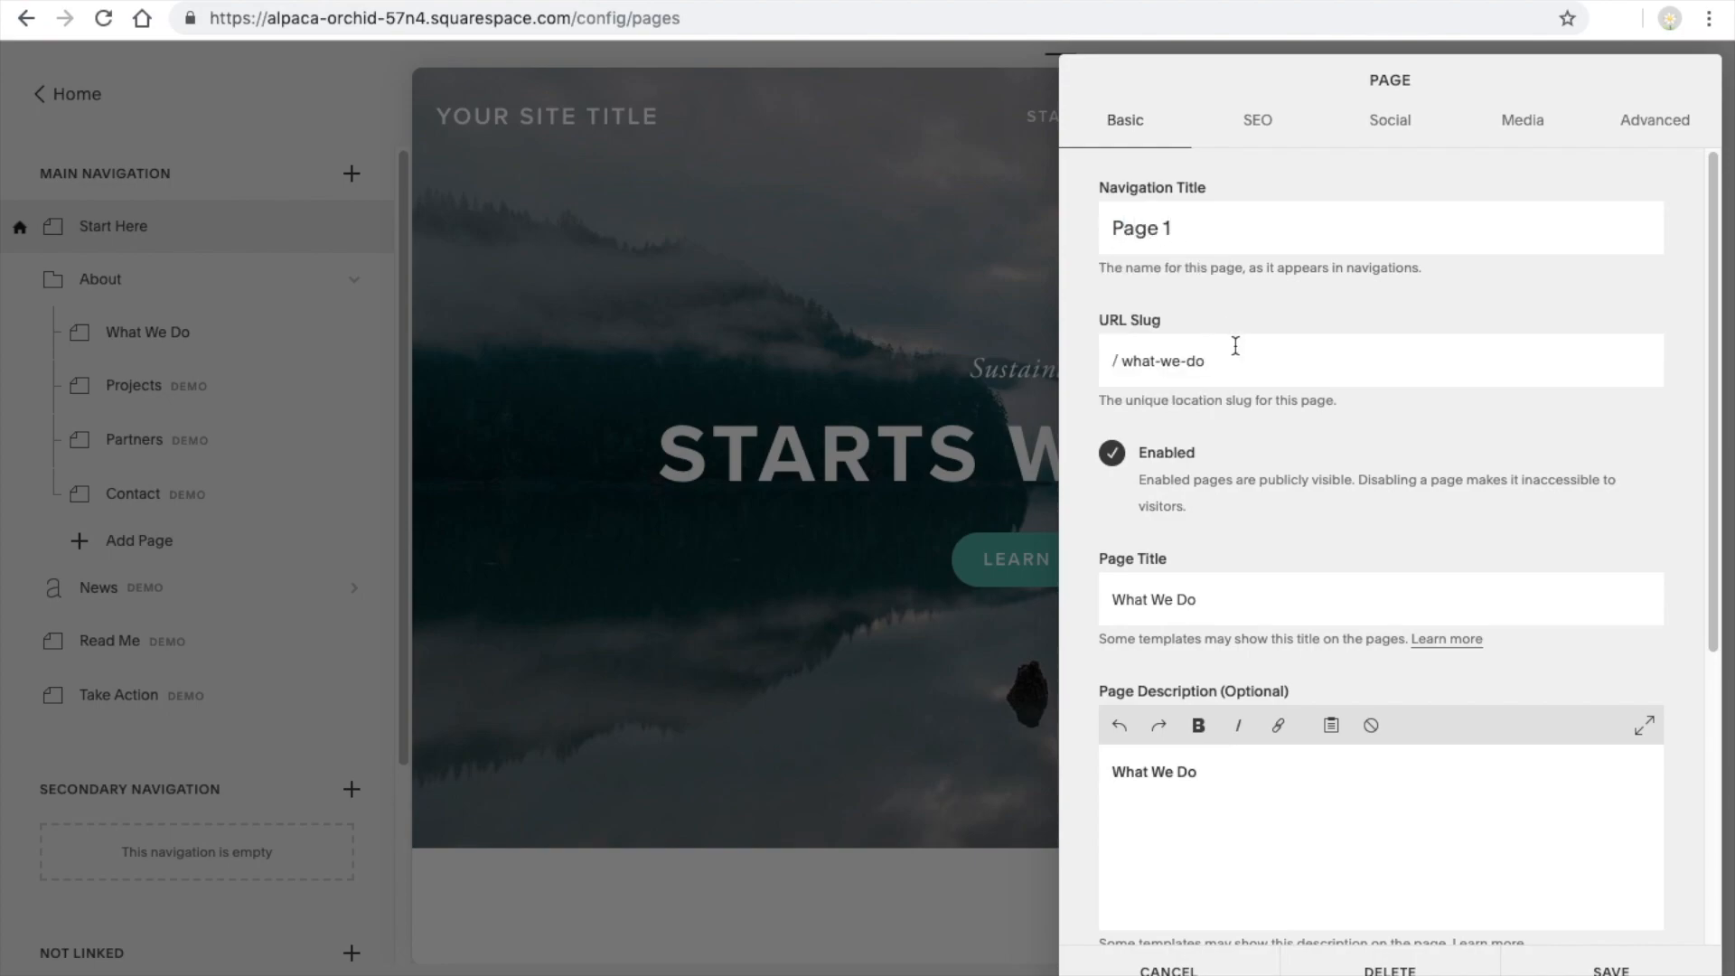
{"action": "left_click_drag", "start_coordinate": [1239, 361], "coordinate": [1127, 366]}
{"action": "type", "text": "page-1"}
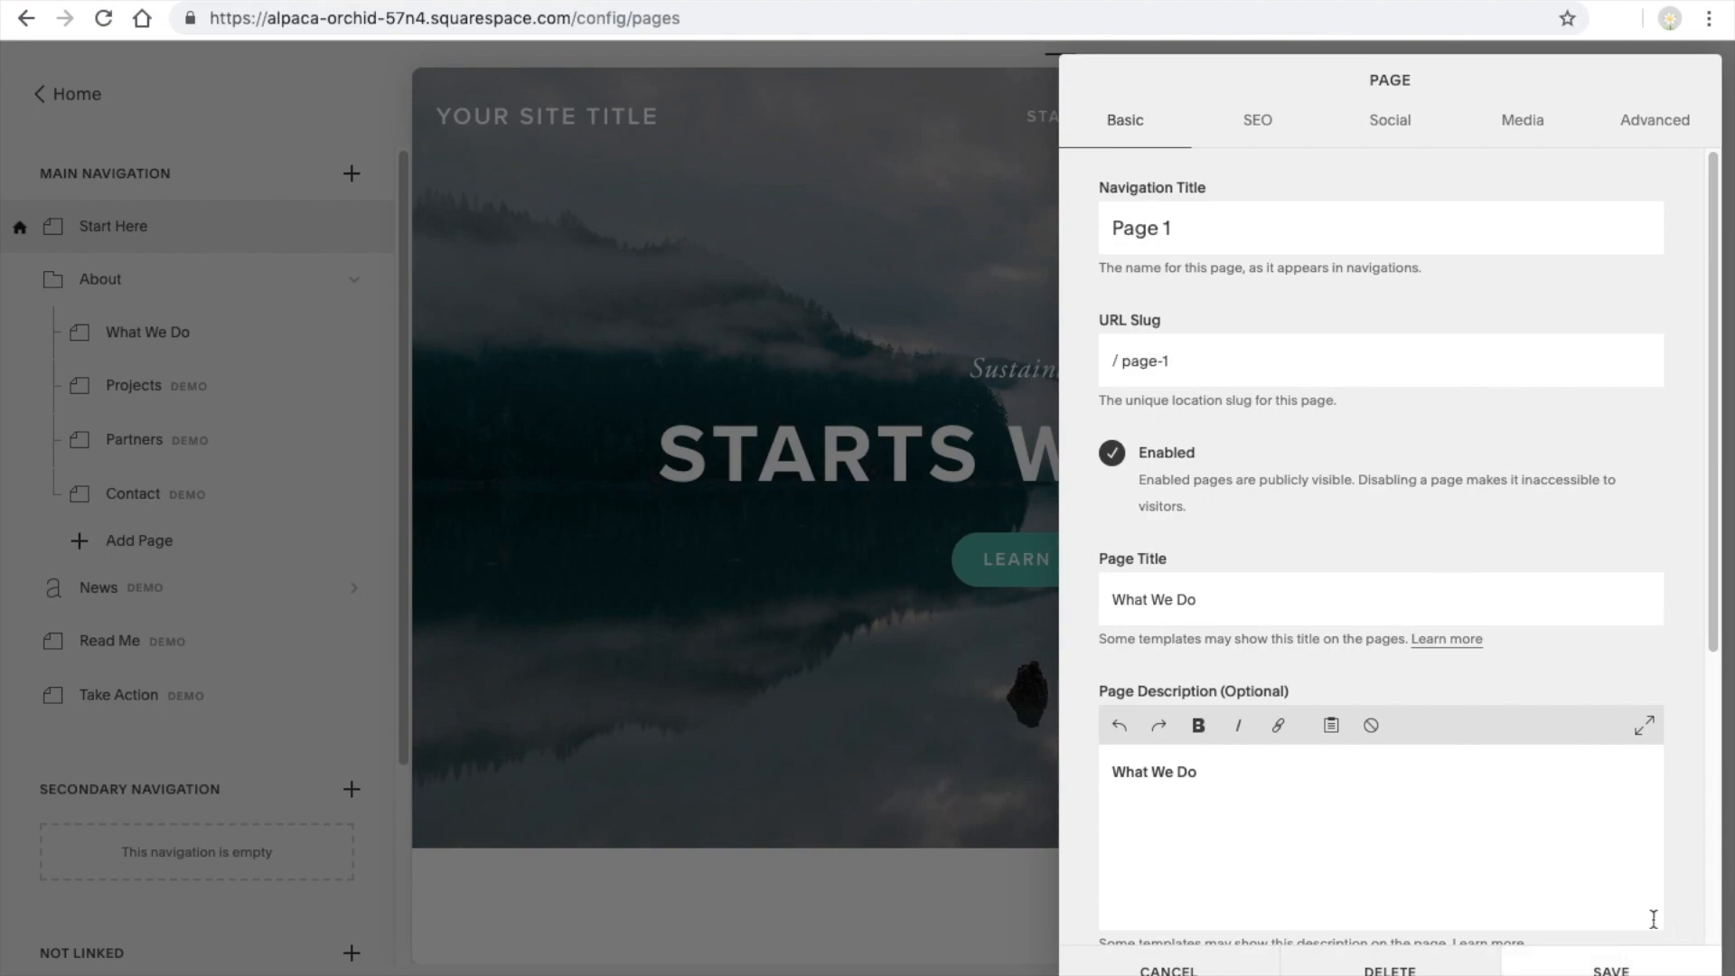
{"action": "left_click_drag", "start_coordinate": [1711, 643], "coordinate": [1672, 561]}
{"action": "left_click", "coordinate": [1653, 967]}
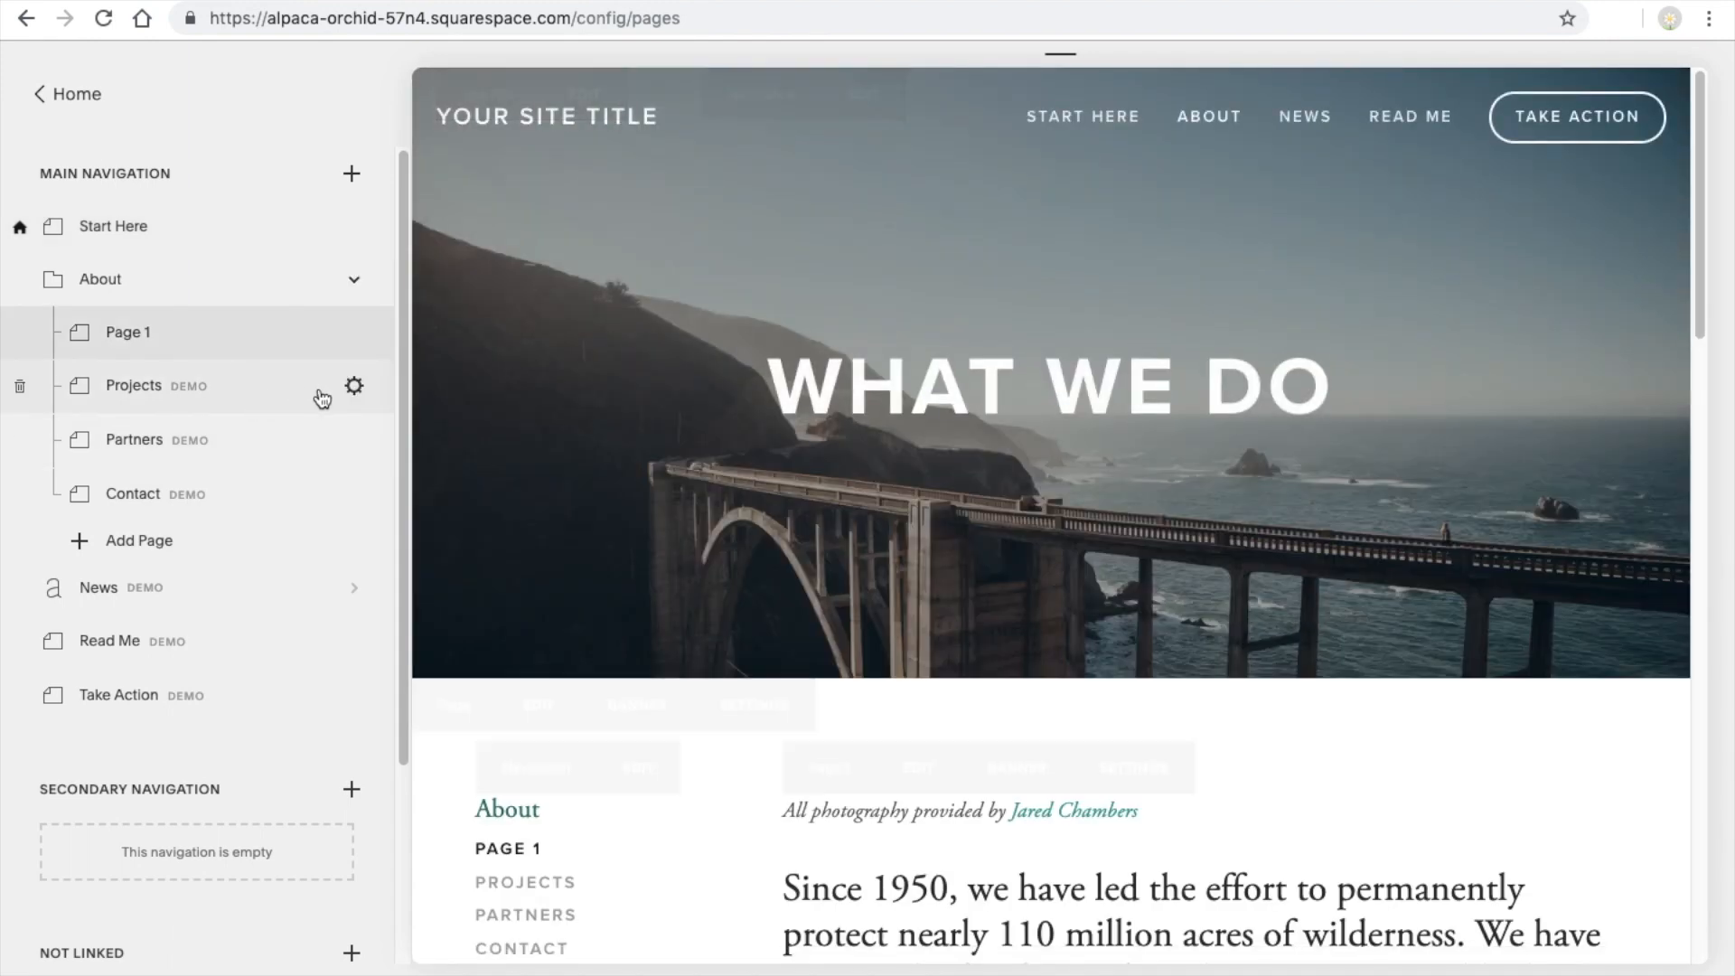
Change the Projects page's navigation title to "Page 2" and its URL slug to "page-2", saving the settings
{"action": "left_click", "coordinate": [354, 385]}
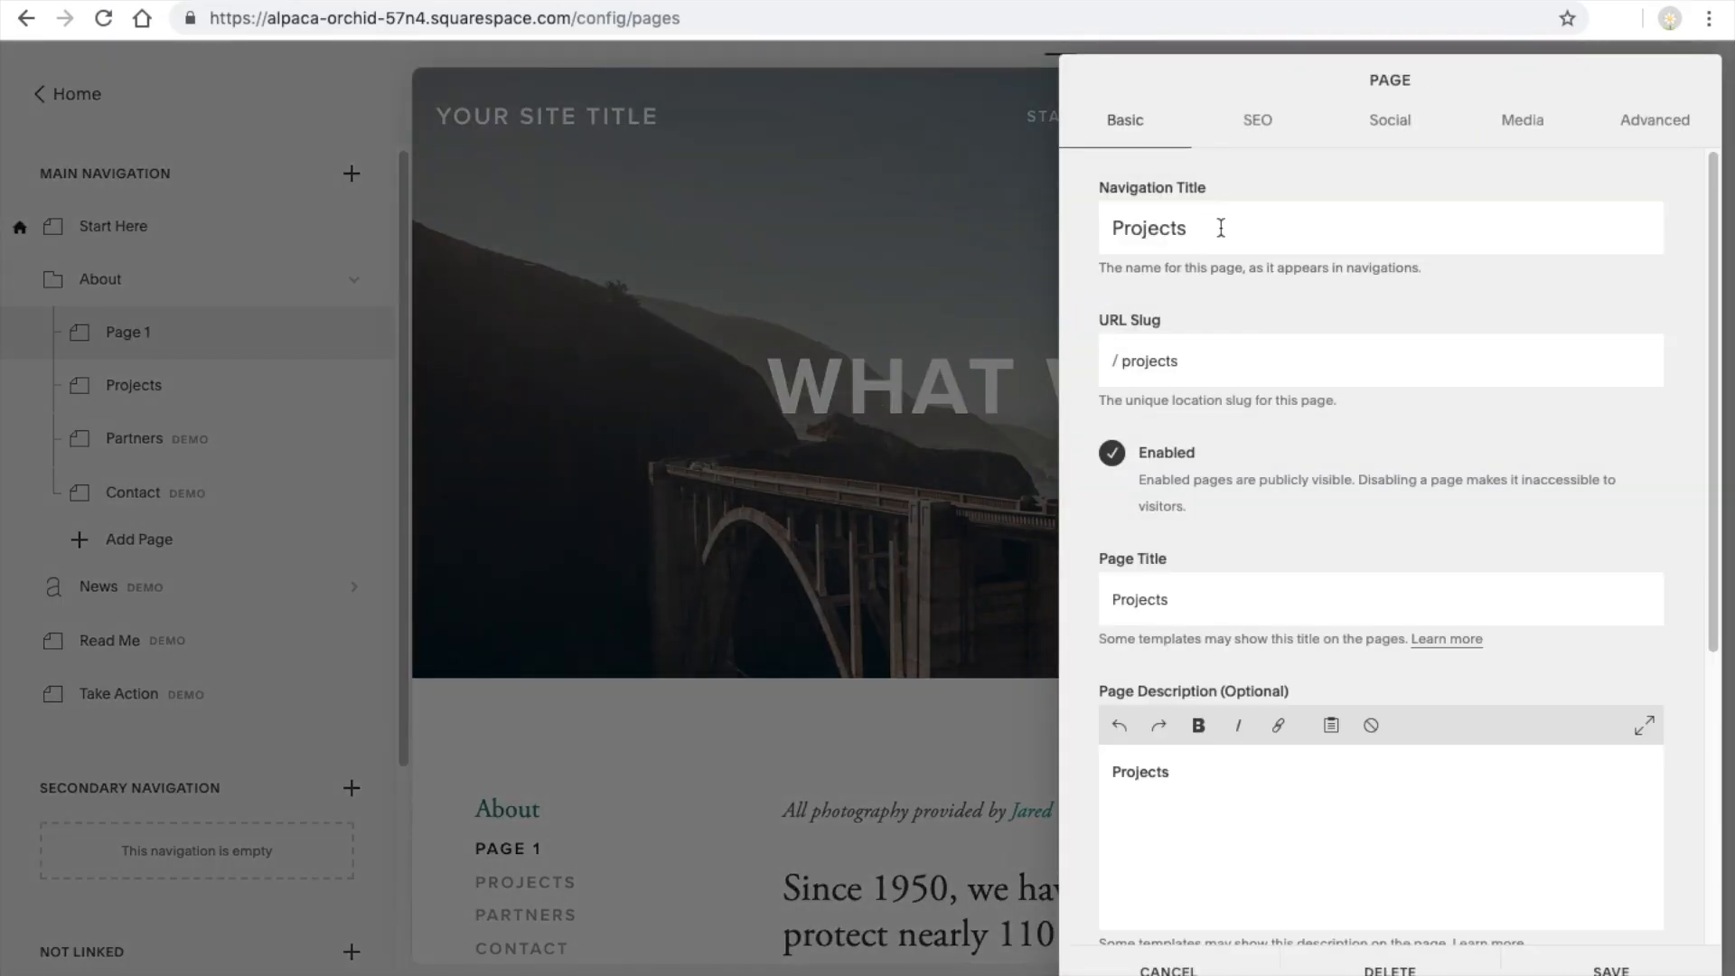
{"action": "type", "text": "Page 2"}
{"action": "left_click_drag", "start_coordinate": [1188, 362], "coordinate": [1123, 362]}
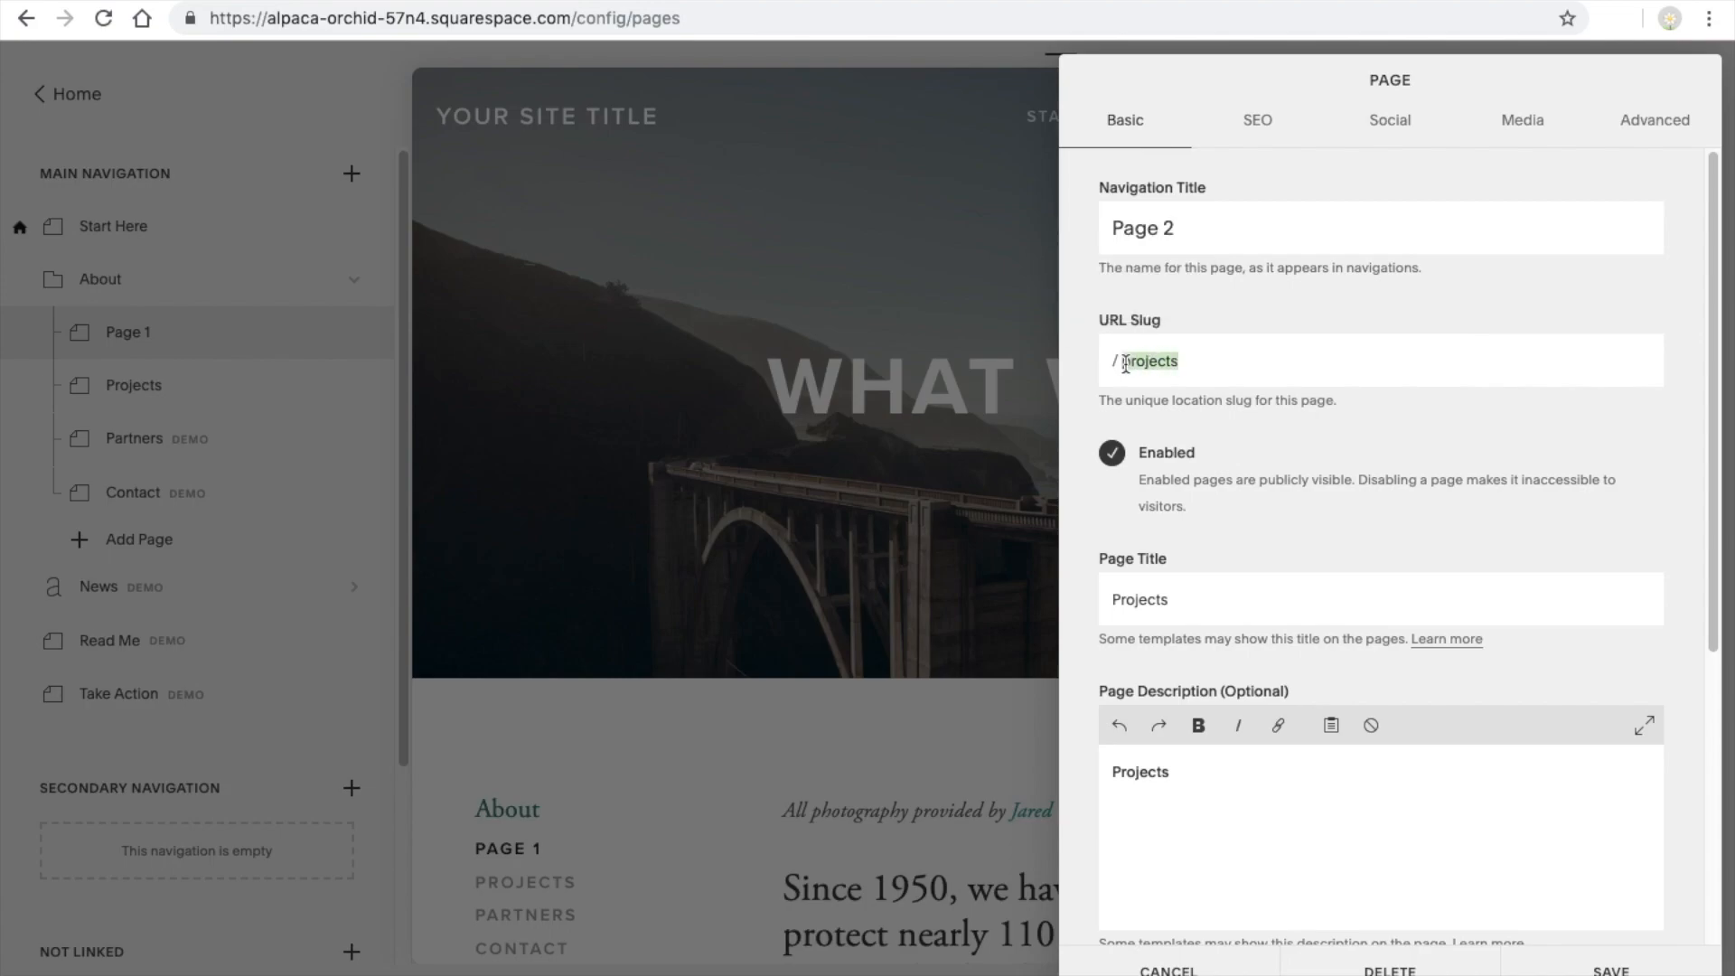
{"action": "type", "text": "page-"}
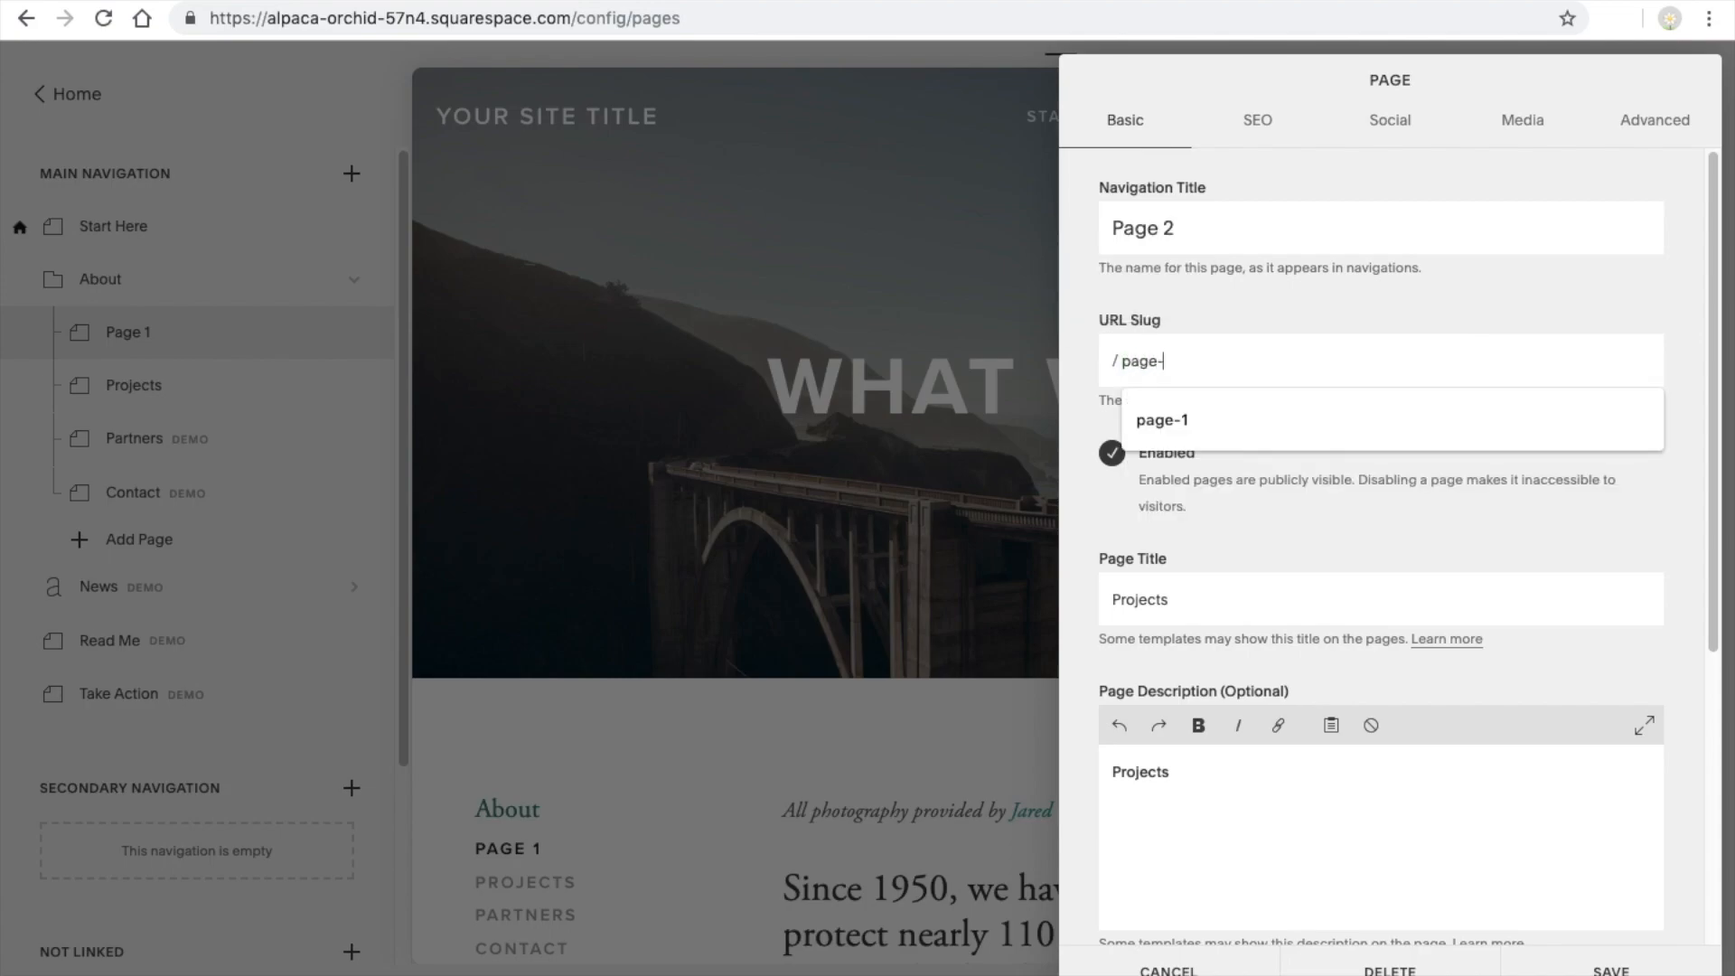
{"action": "type", "text": "2"}
{"action": "left_click", "coordinate": [1611, 968]}
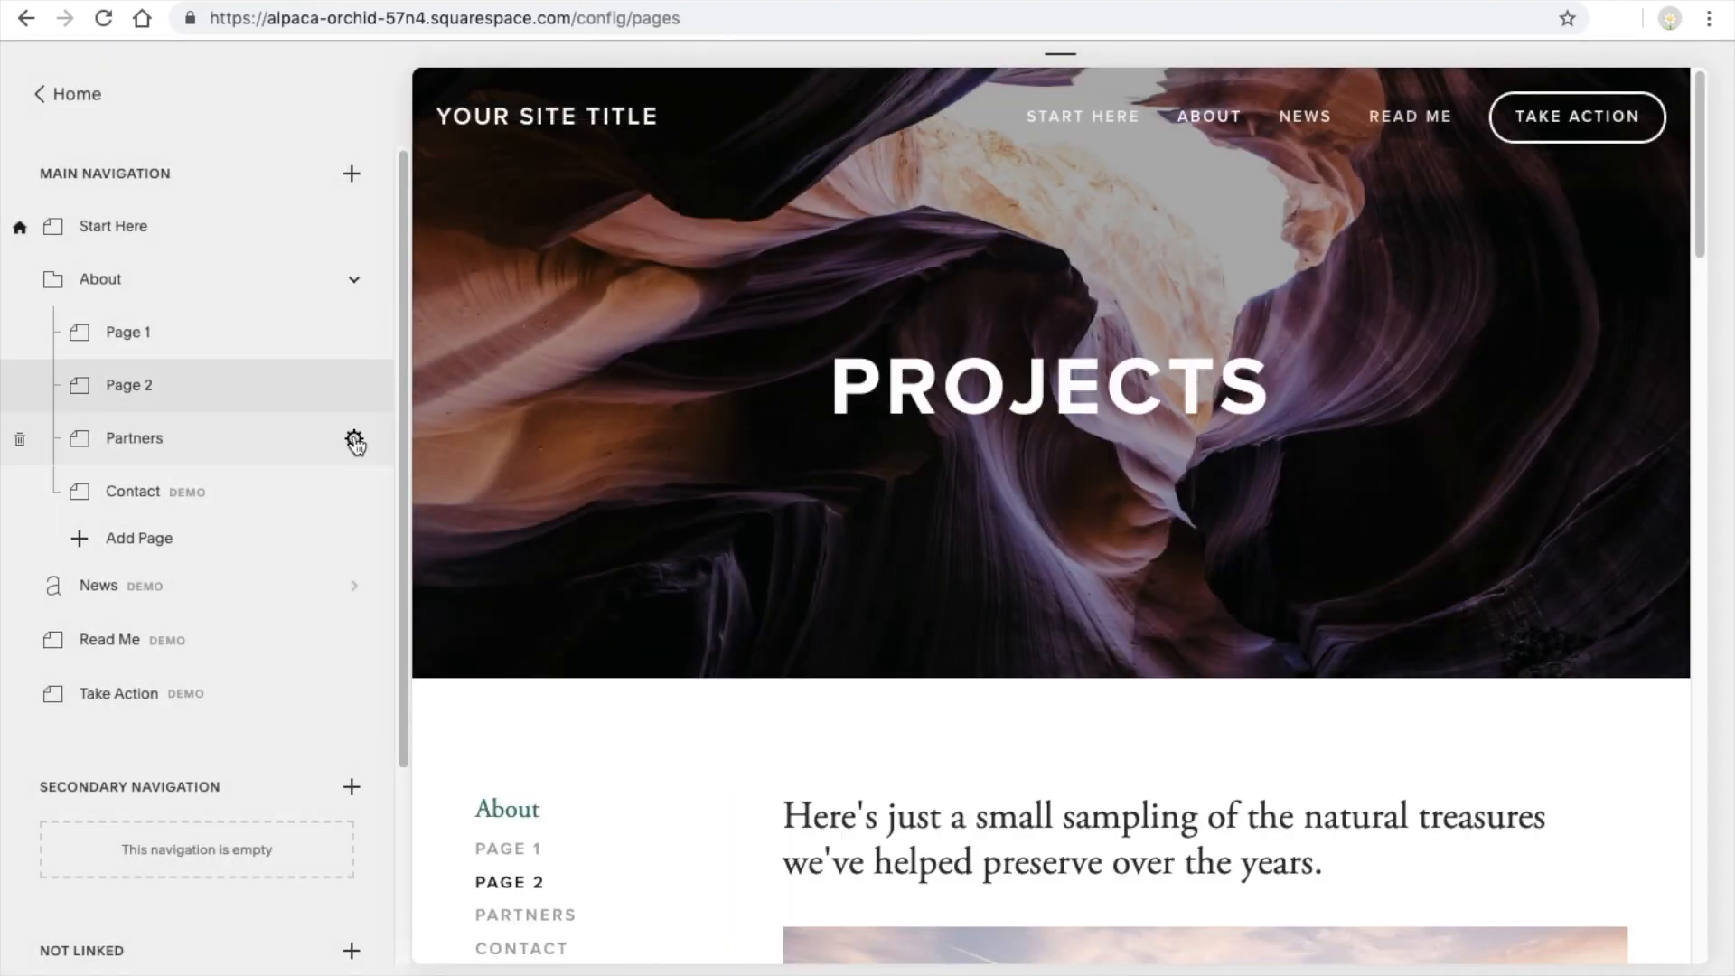
Change the Partners page's navigation title to "Page 3" and its URL slug to "page-3", saving the settings
{"action": "left_click", "coordinate": [355, 441]}
{"action": "left_click_drag", "start_coordinate": [1236, 236], "coordinate": [1059, 237]}
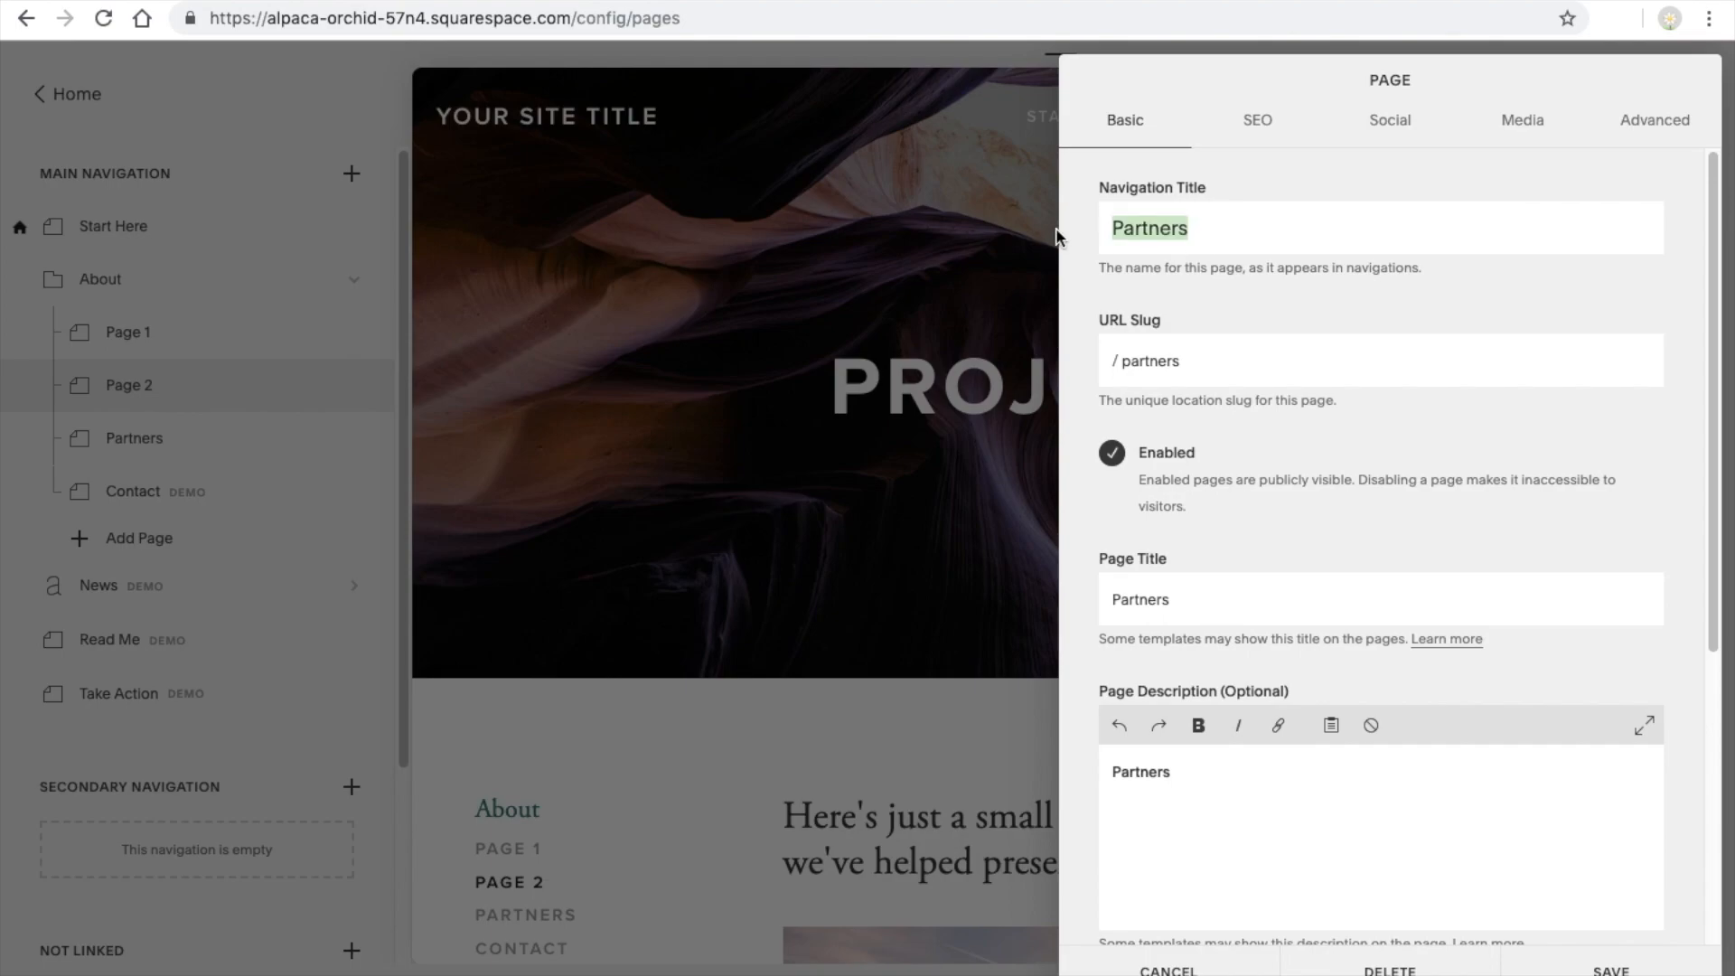
{"action": "type", "text": "Page 3"}
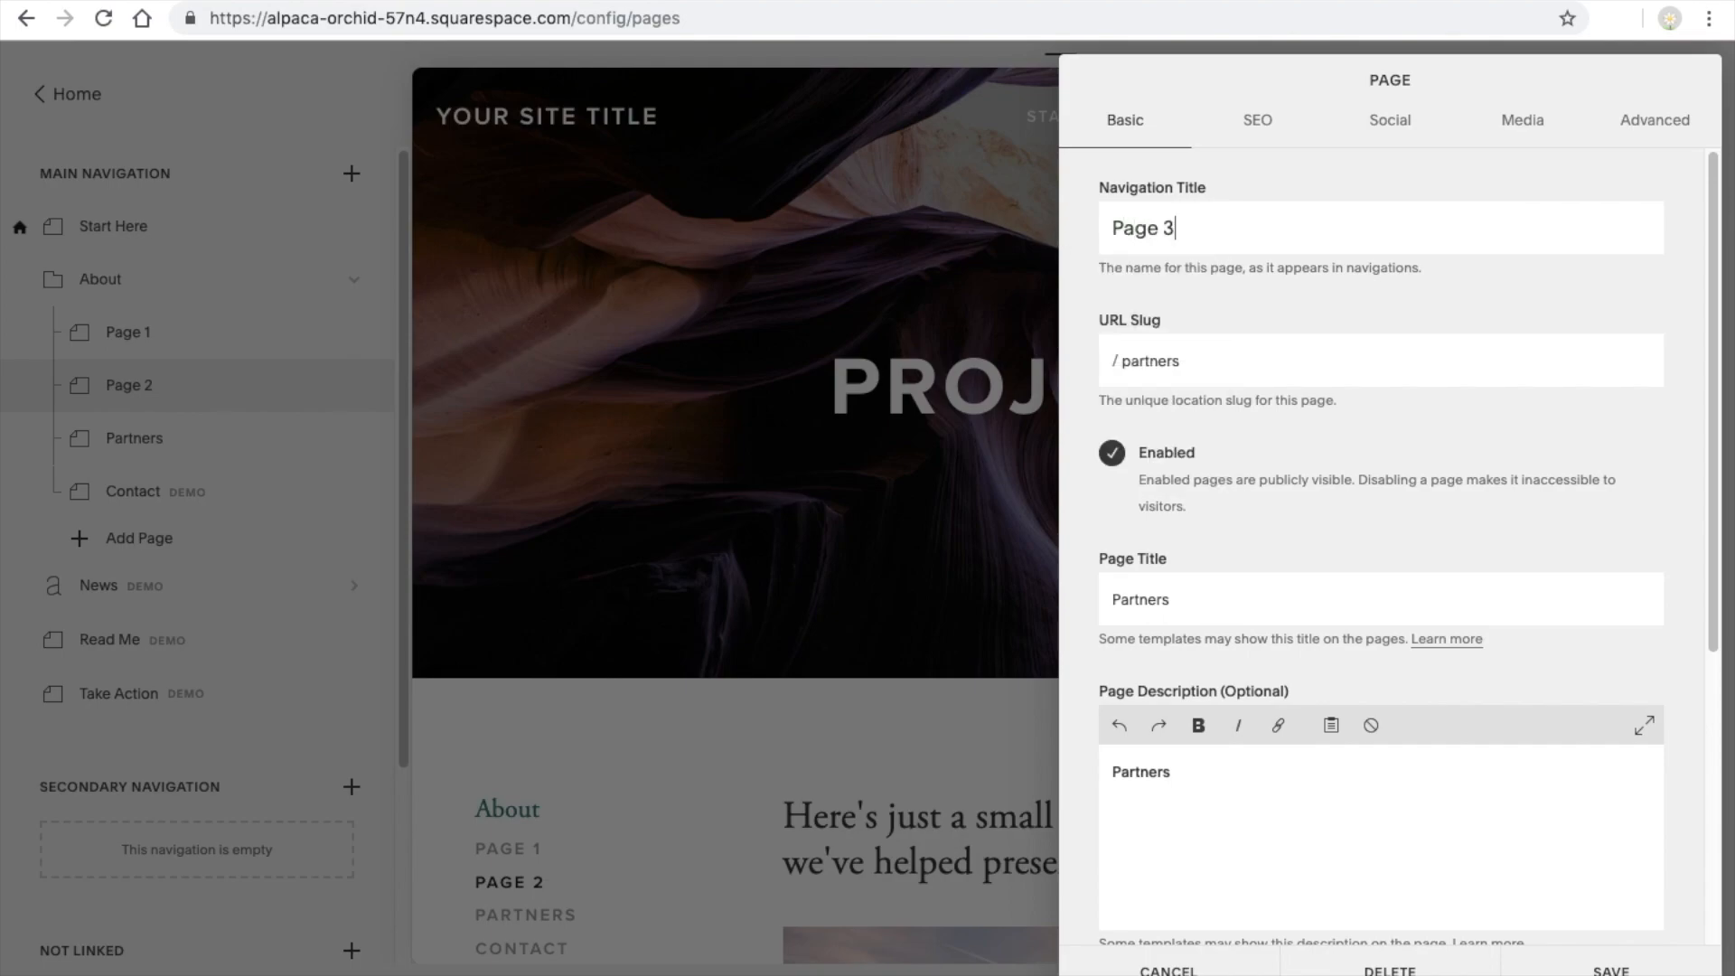
{"action": "left_click", "coordinate": [1262, 377]}
{"action": "key", "text": "BackSpace"}
{"action": "key", "text": "BackSpace"}
{"action": "key", "text": "BackSpace"}
{"action": "type", "text": "ge-3"}
{"action": "left_click", "coordinate": [1611, 969]}
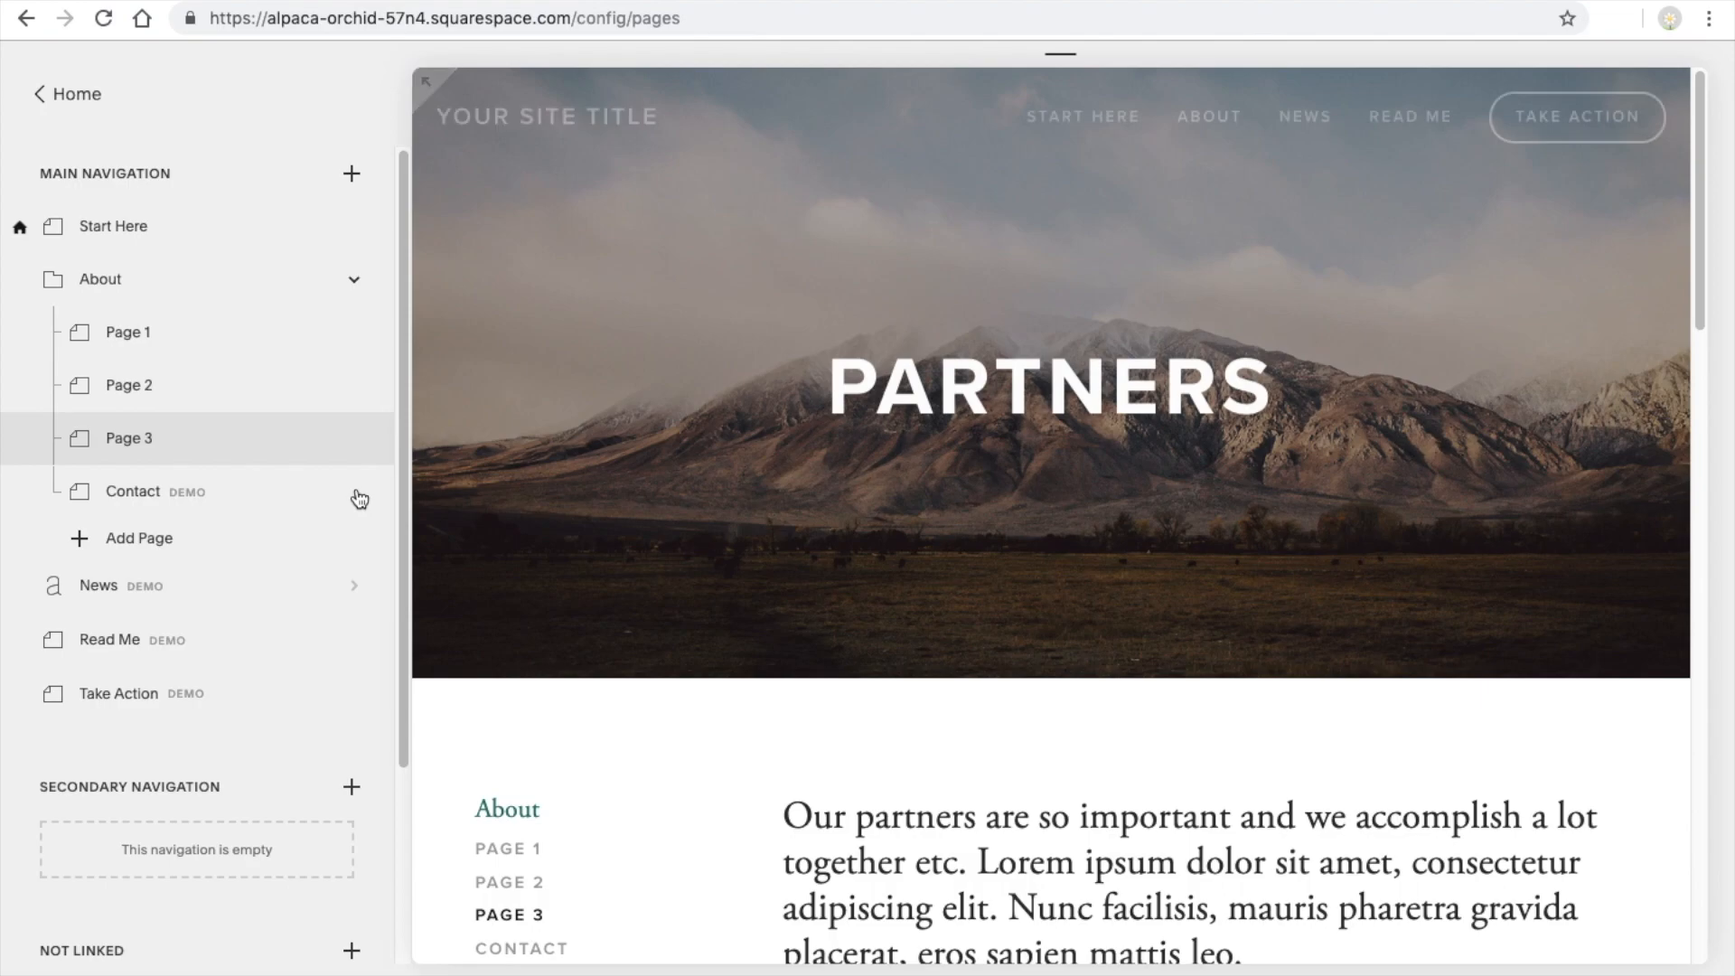
Change the Contact page's navigation title to "Contact Me", add "me" to its URL slug and save the settings
{"action": "left_click", "coordinate": [354, 492]}
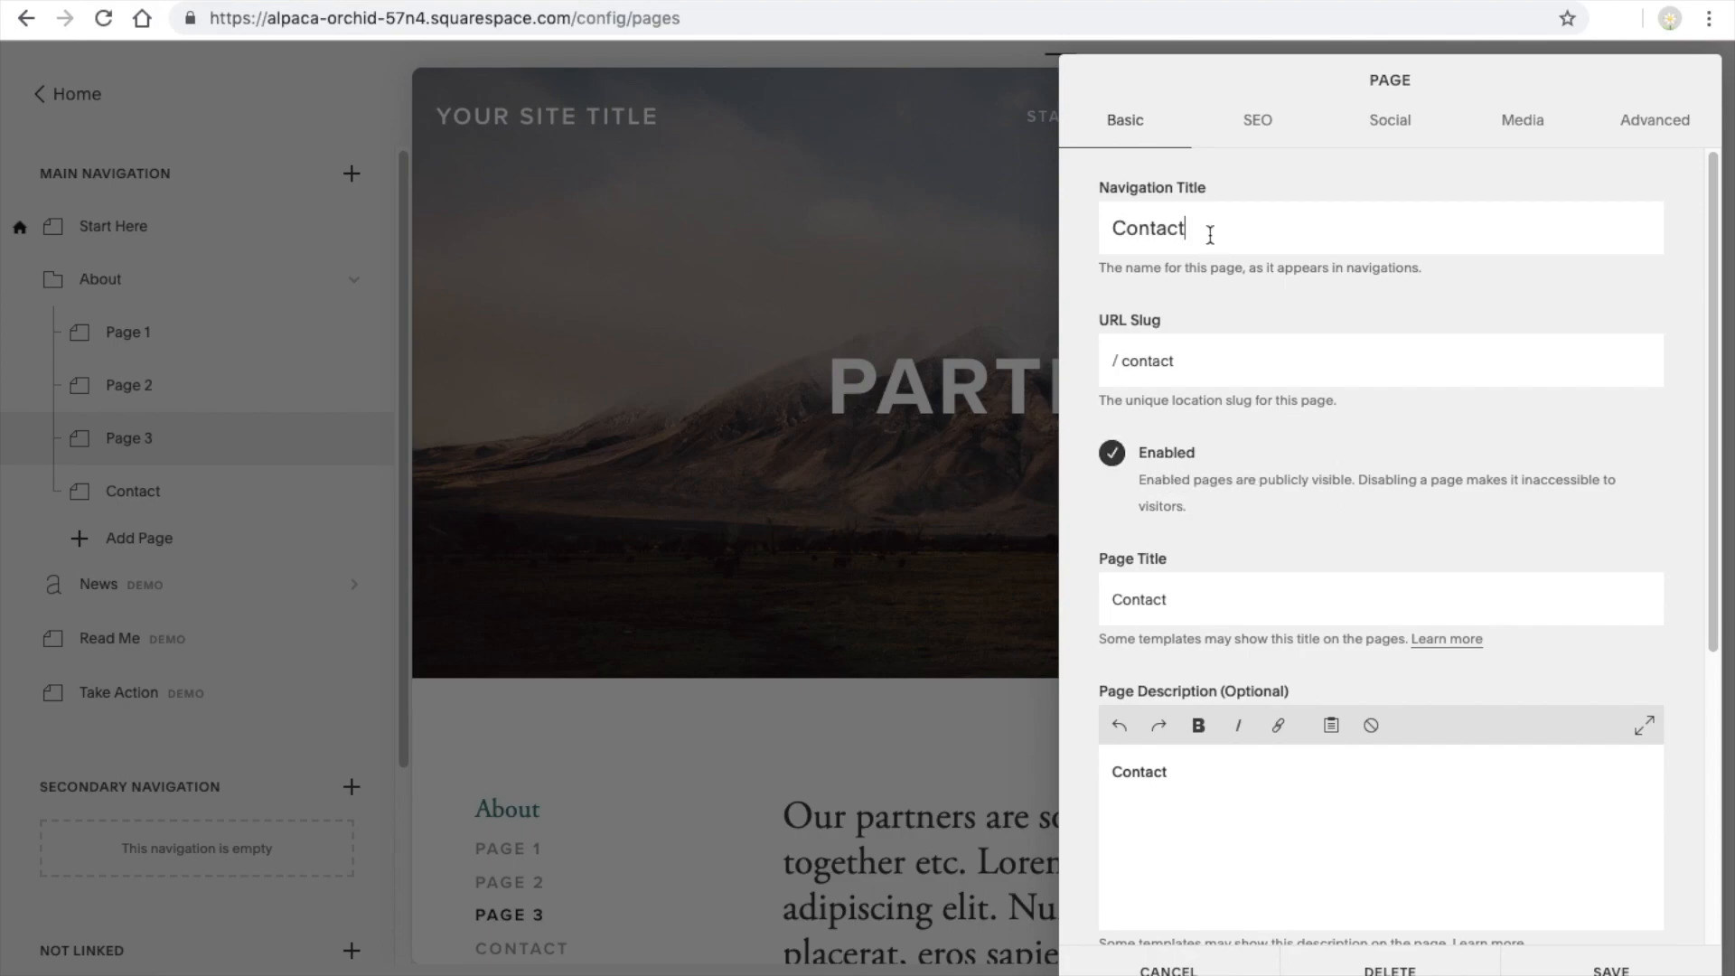
{"action": "left_click_drag", "start_coordinate": [1207, 235], "coordinate": [1091, 225]}
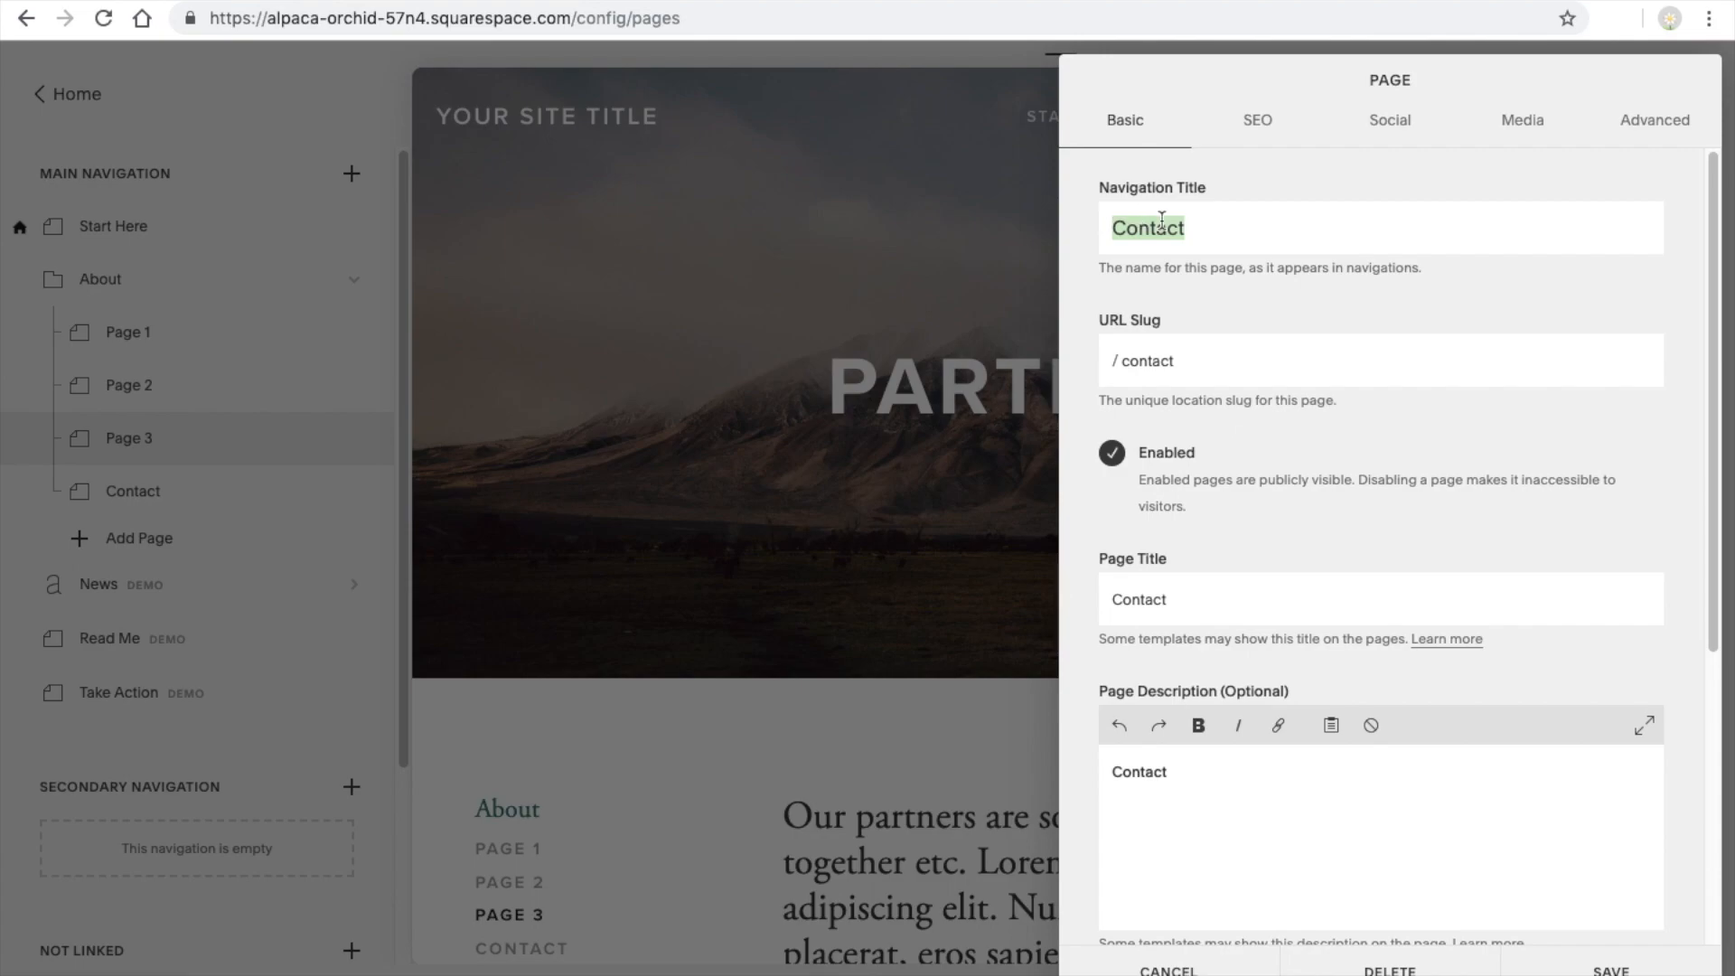
{"action": "left_click", "coordinate": [1243, 220]}
{"action": "type", "text": "ME"}
{"action": "key", "text": "BackSpace"}
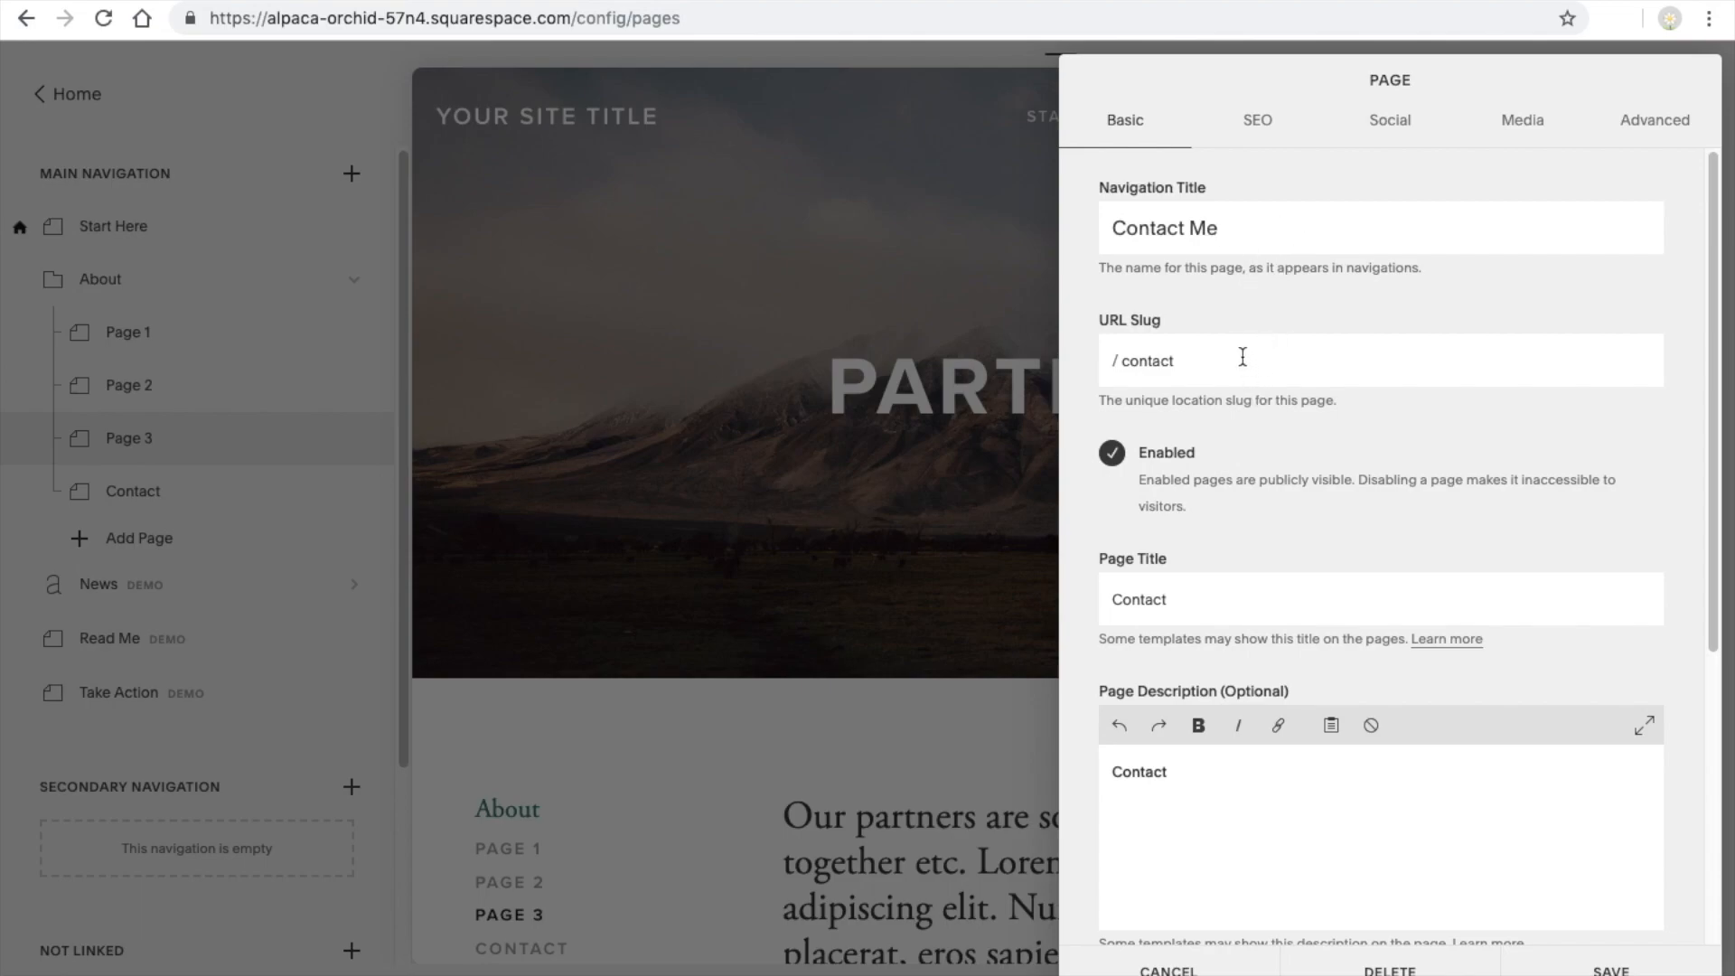
{"action": "type", "text": "me"}
{"action": "key", "text": "Return"}
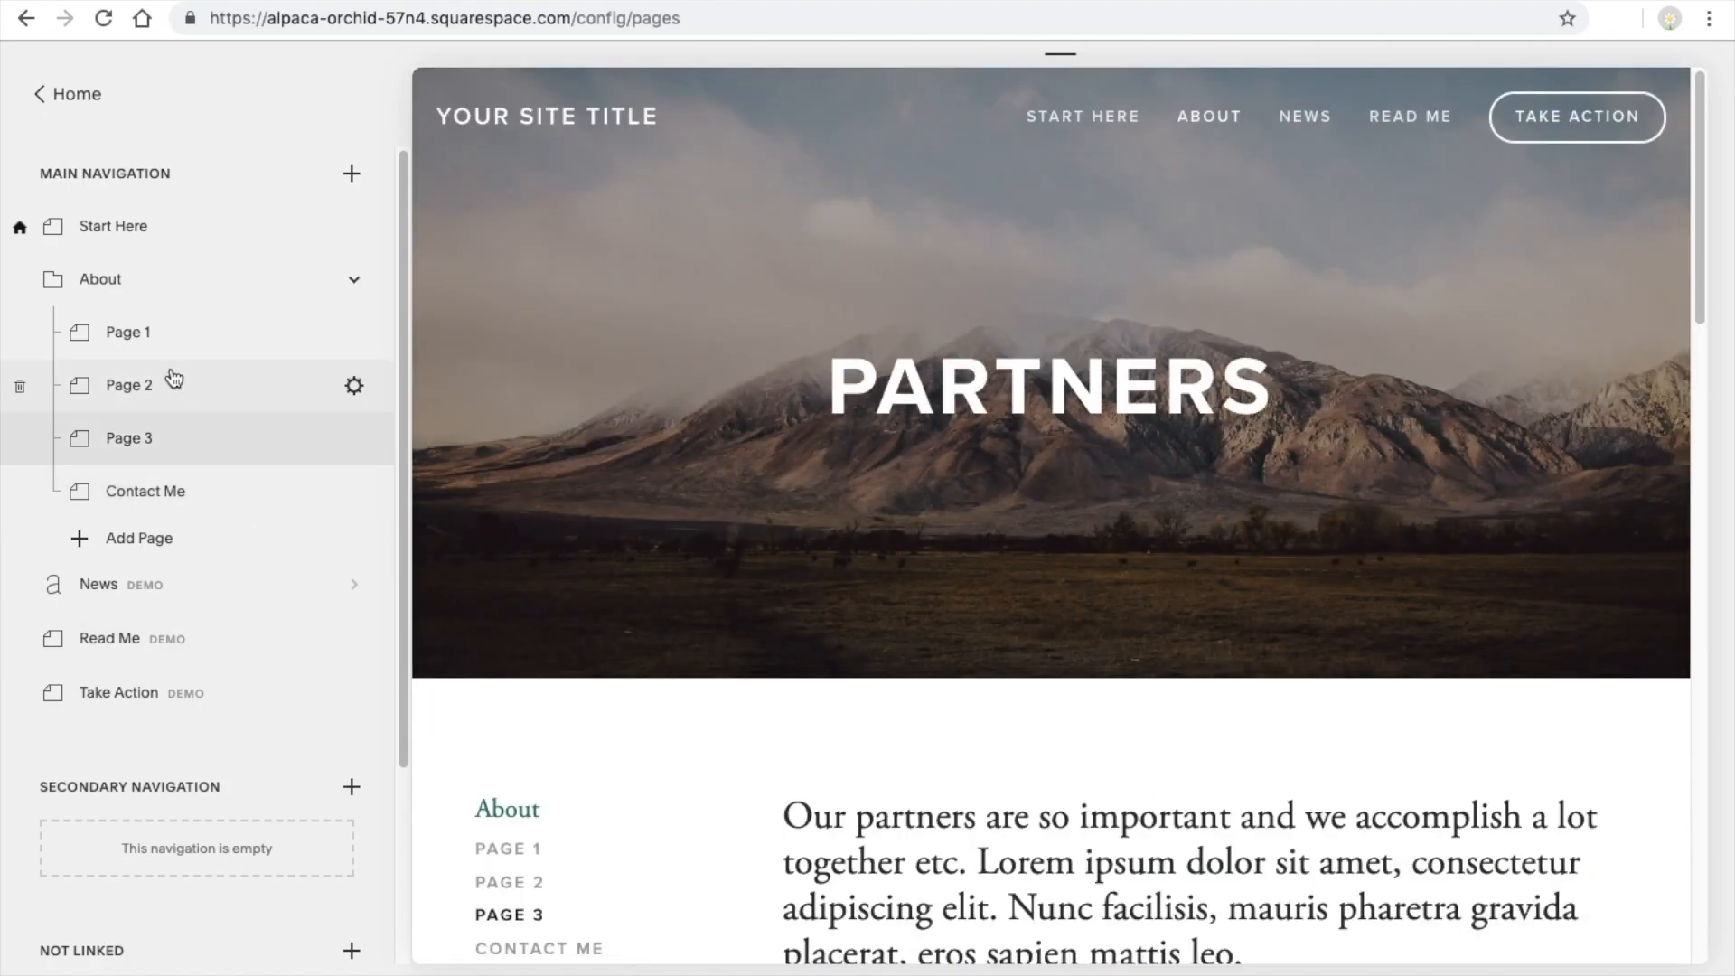
Preview Page 2 and Page 1, and check the About entry in the site's navigation
{"action": "left_click", "coordinate": [169, 390]}
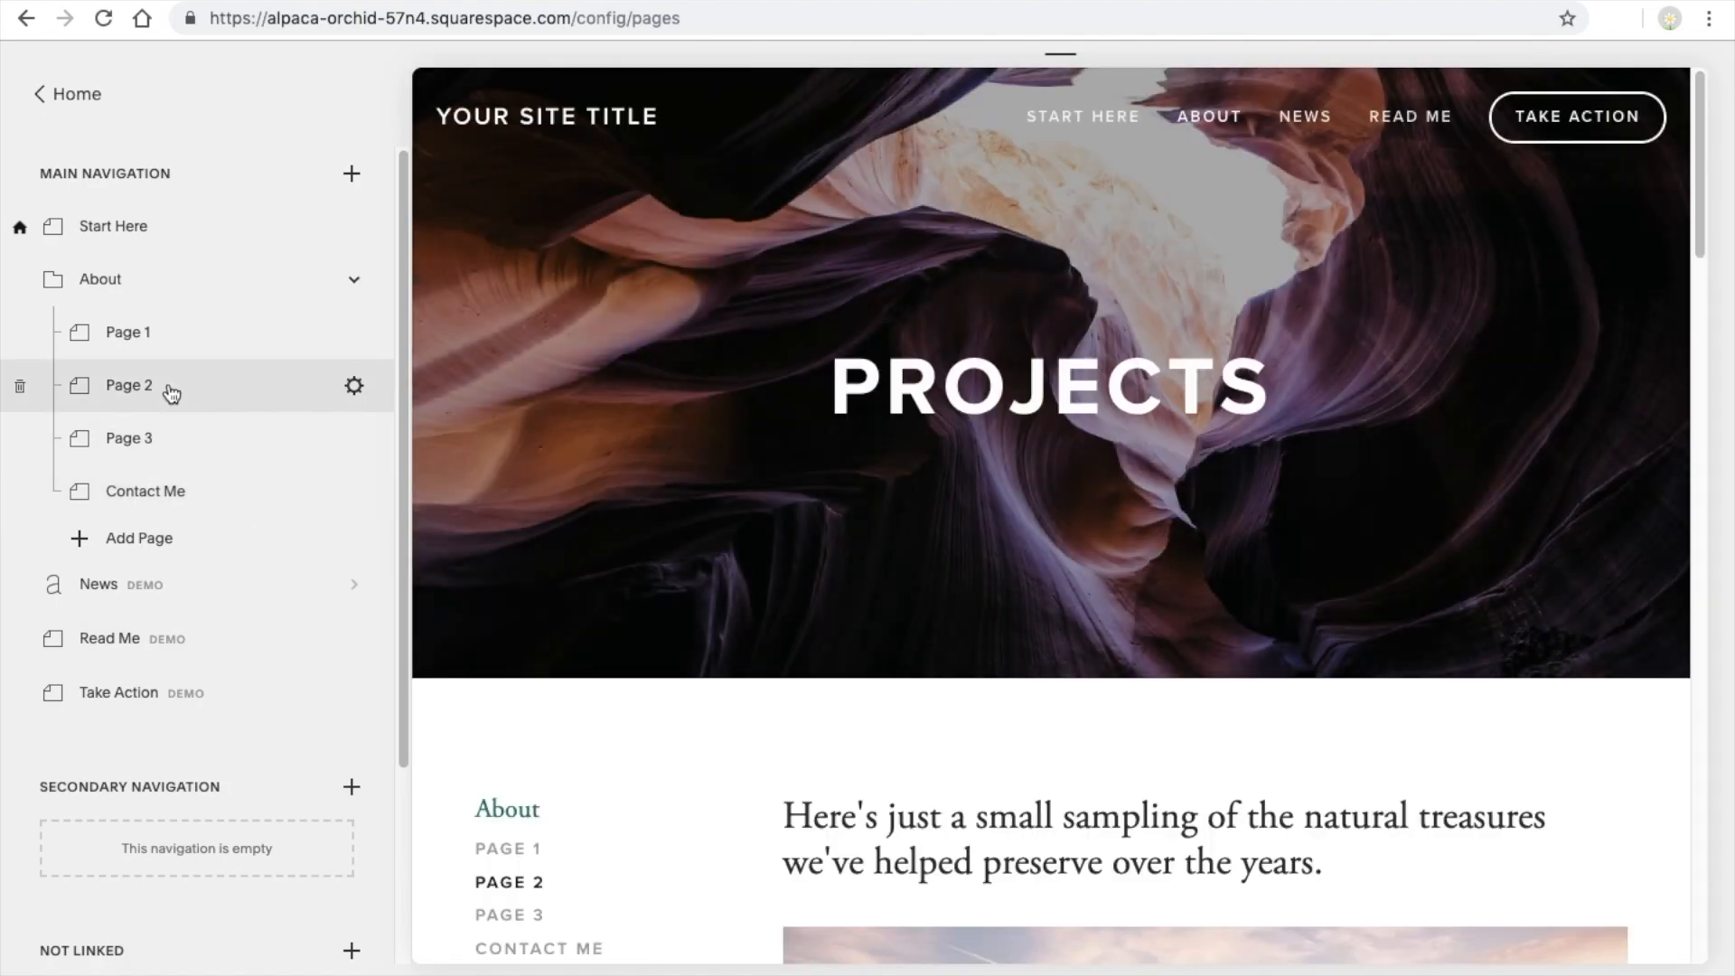
{"action": "left_click", "coordinate": [168, 332]}
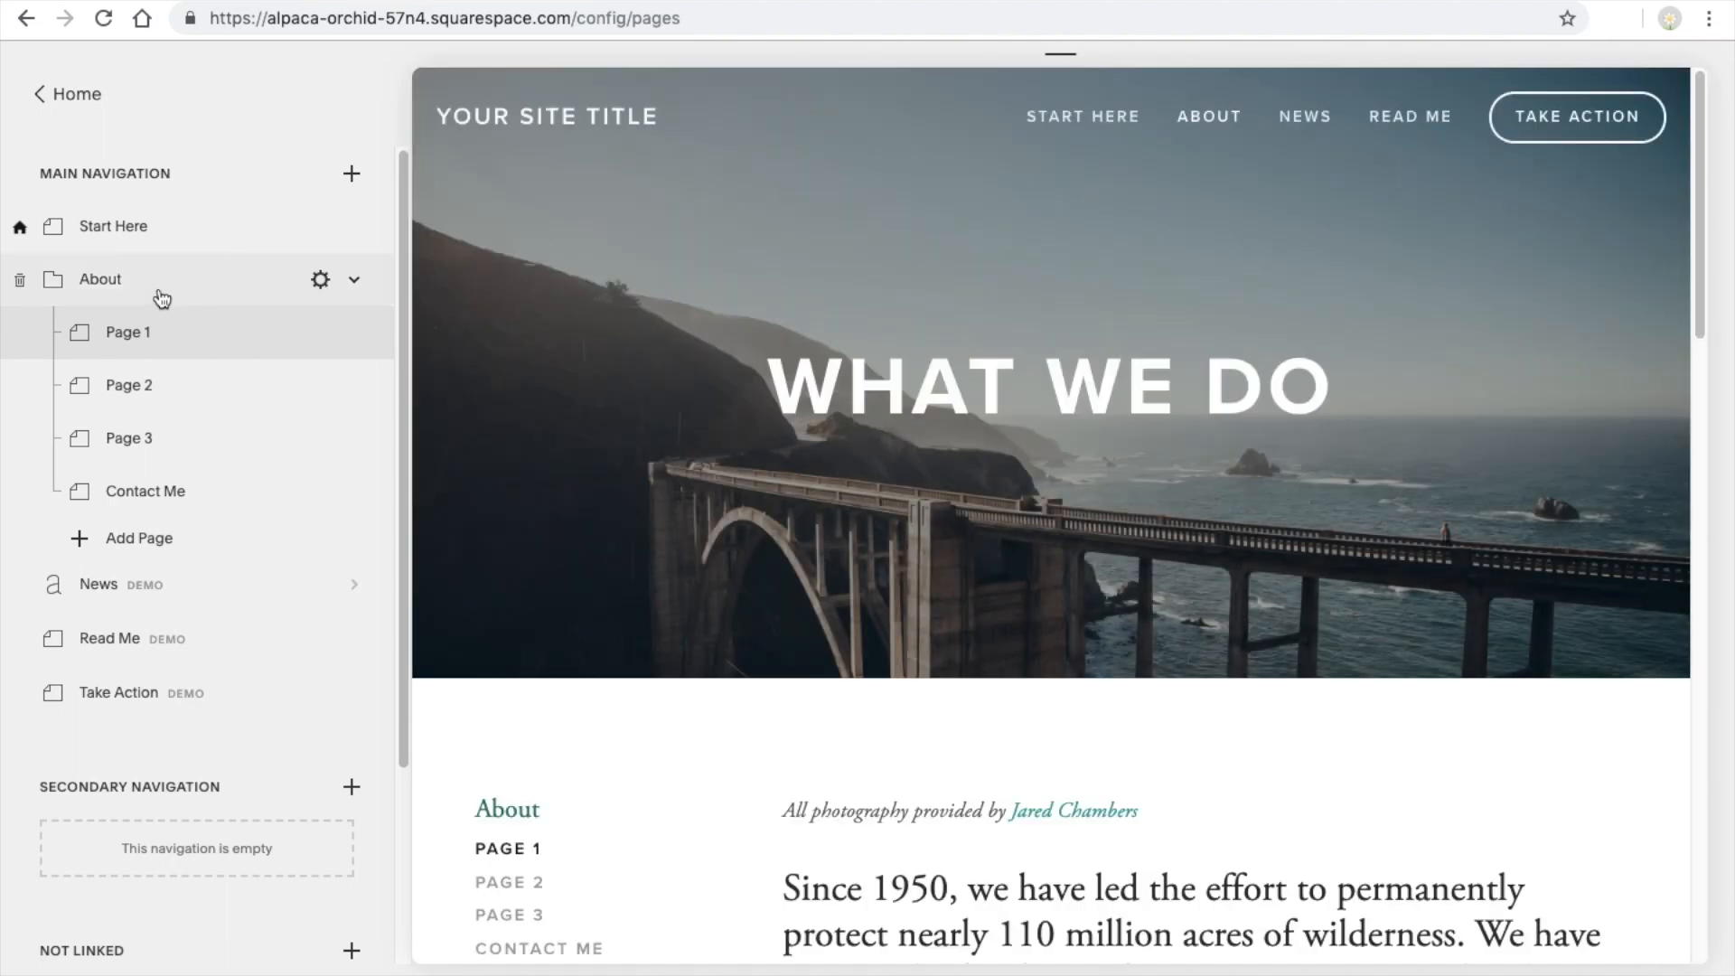
{"action": "mouse_move", "coordinate": [1208, 116]}
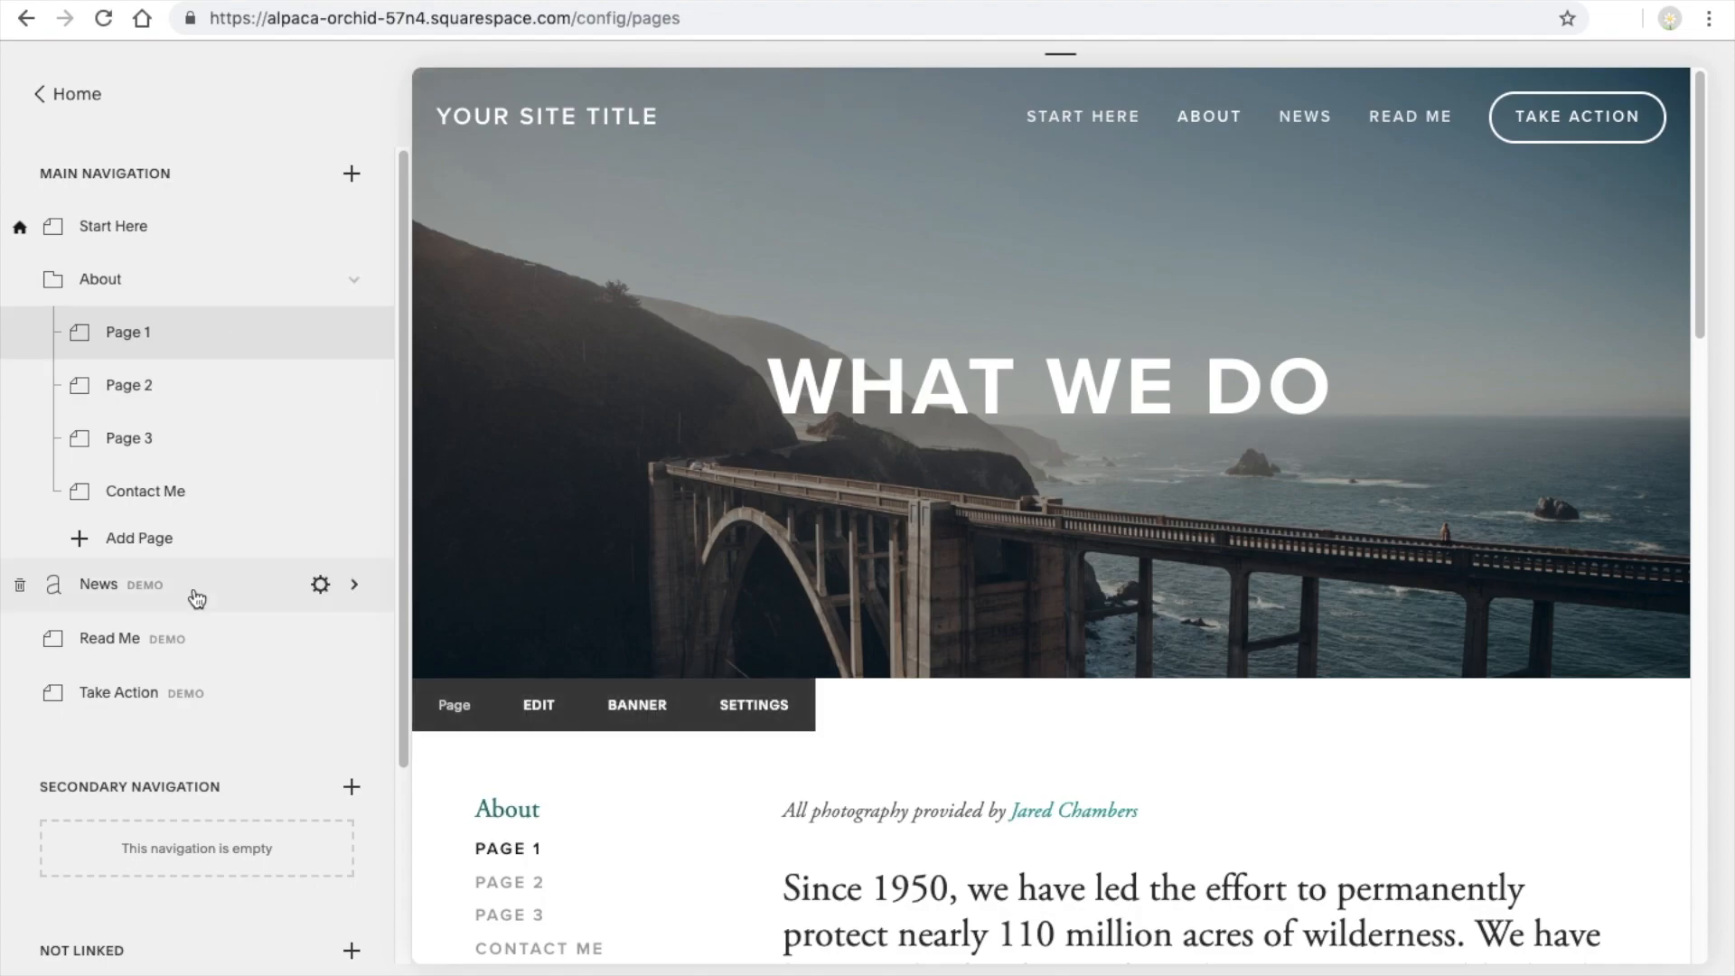
Change the News page's navigation title to "Blog" and its URL slug to "blog", saving the settings
{"action": "left_click", "coordinate": [322, 587]}
{"action": "double_click", "coordinate": [1190, 234]}
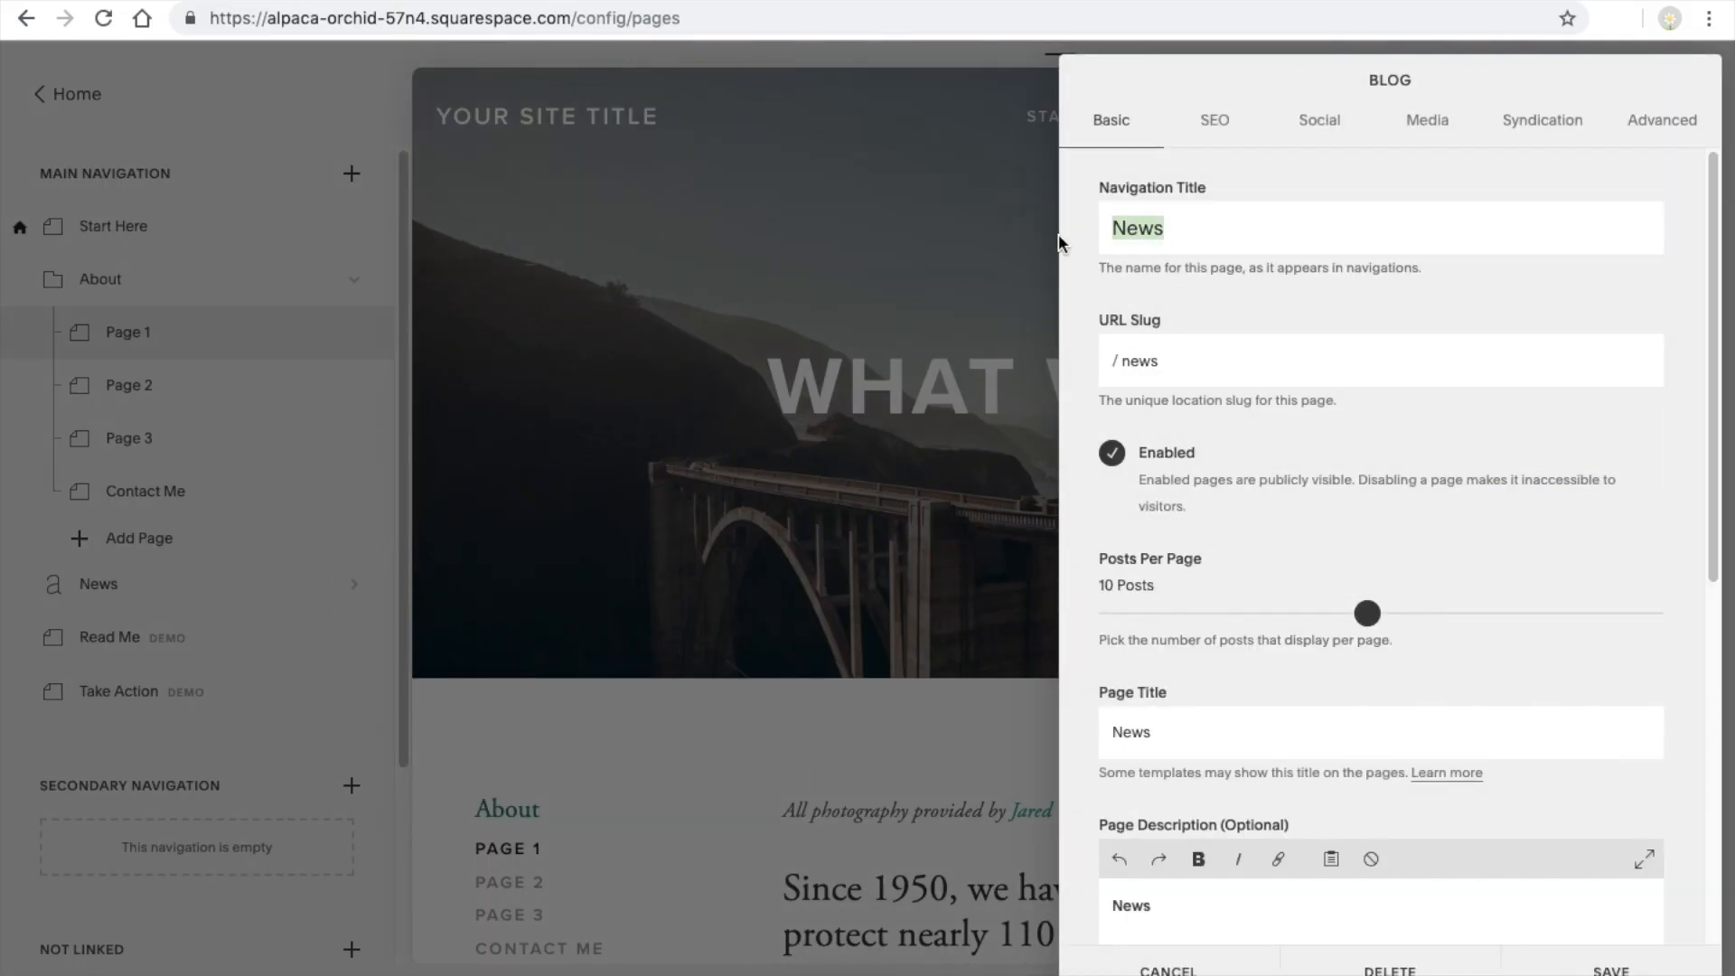
{"action": "type", "text": "Blog"}
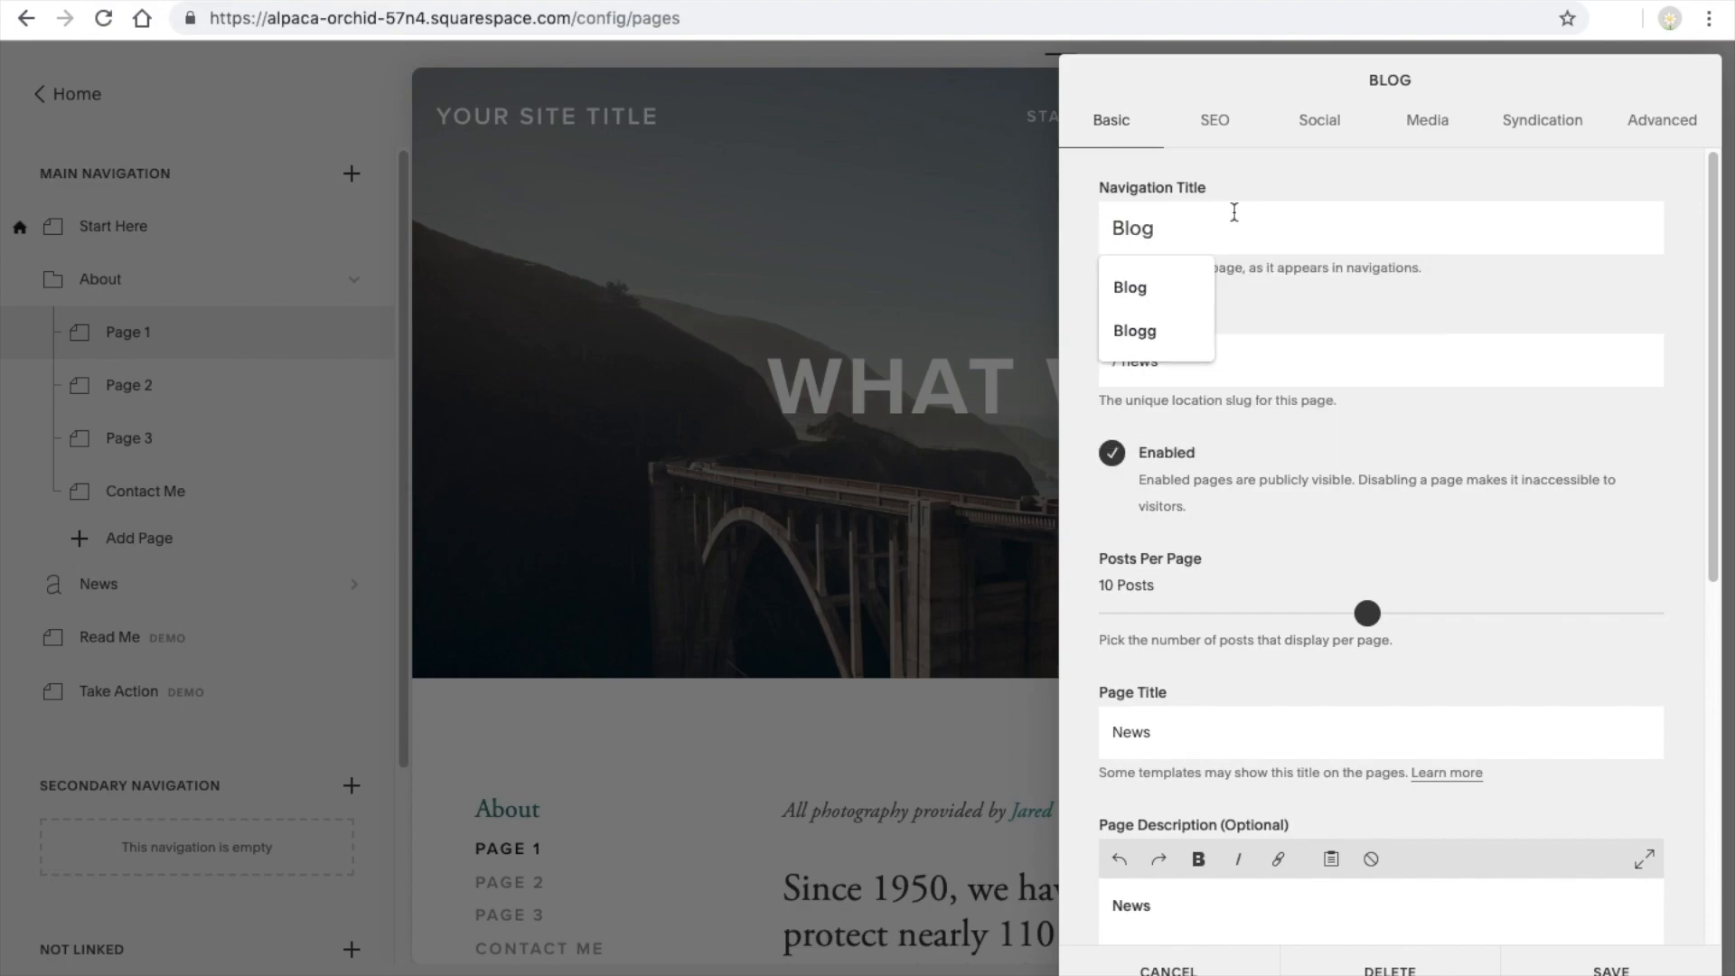
{"action": "left_click", "coordinate": [1314, 305]}
{"action": "key", "text": "BackSpace"}
{"action": "key", "text": "BackSpace"}
{"action": "key", "text": "BackSpace"}
{"action": "key", "text": "BackSpace"}
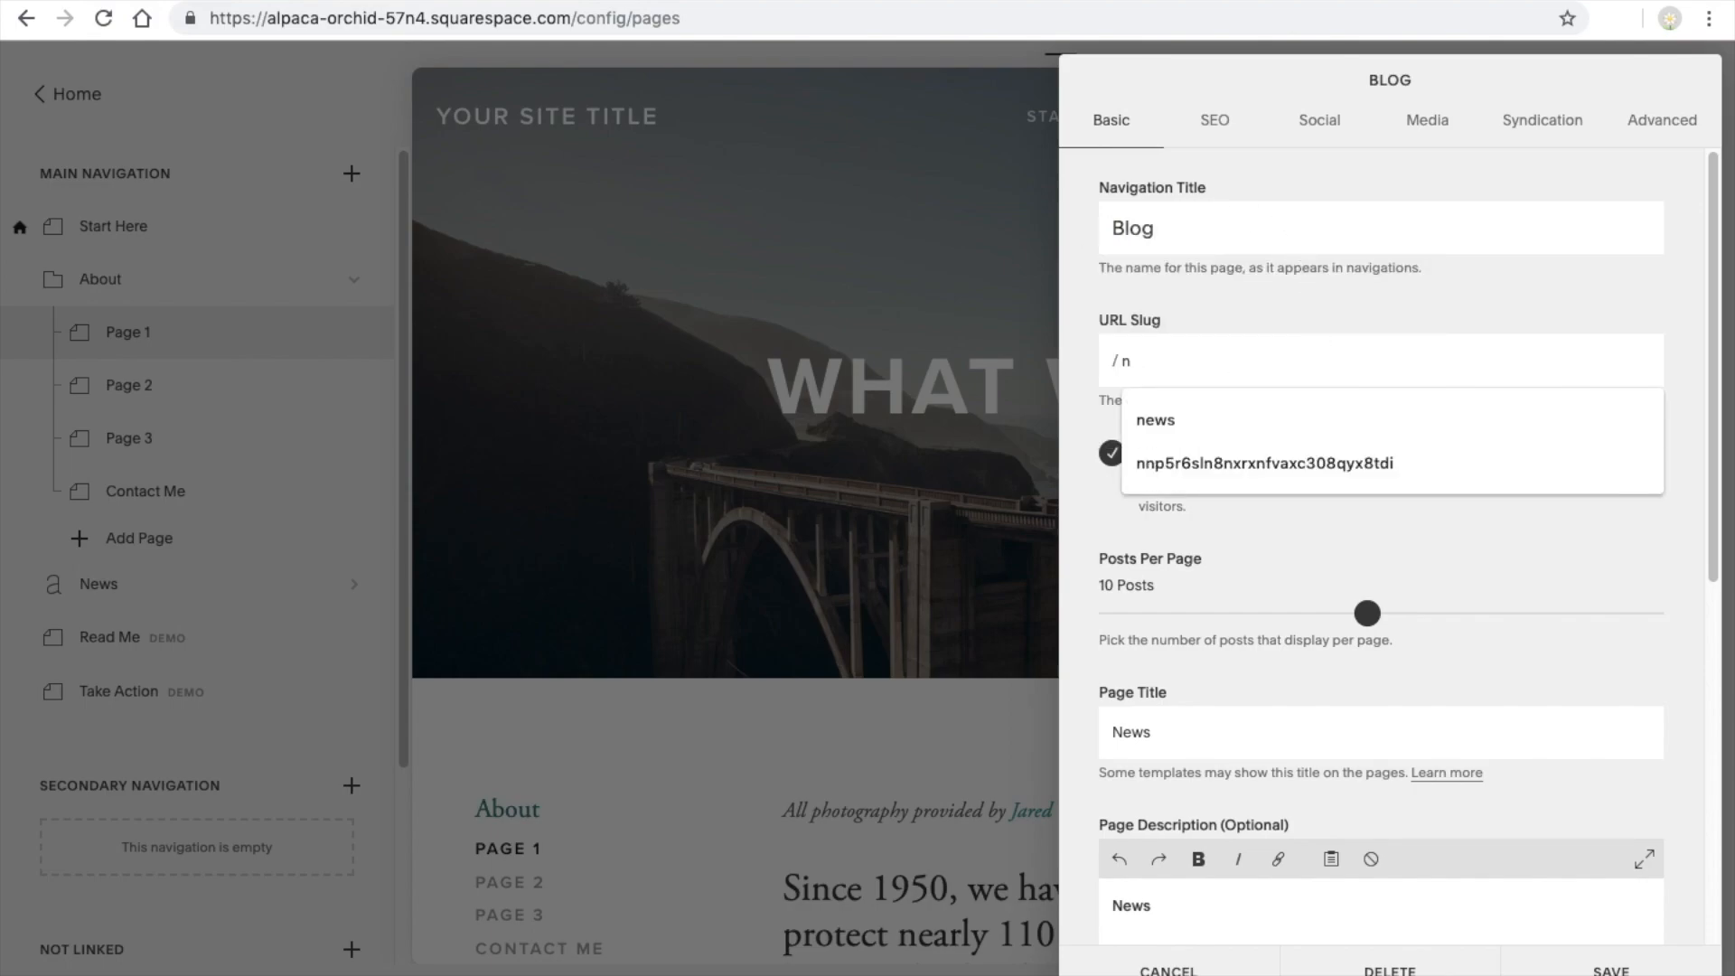
{"action": "type", "text": "blog"}
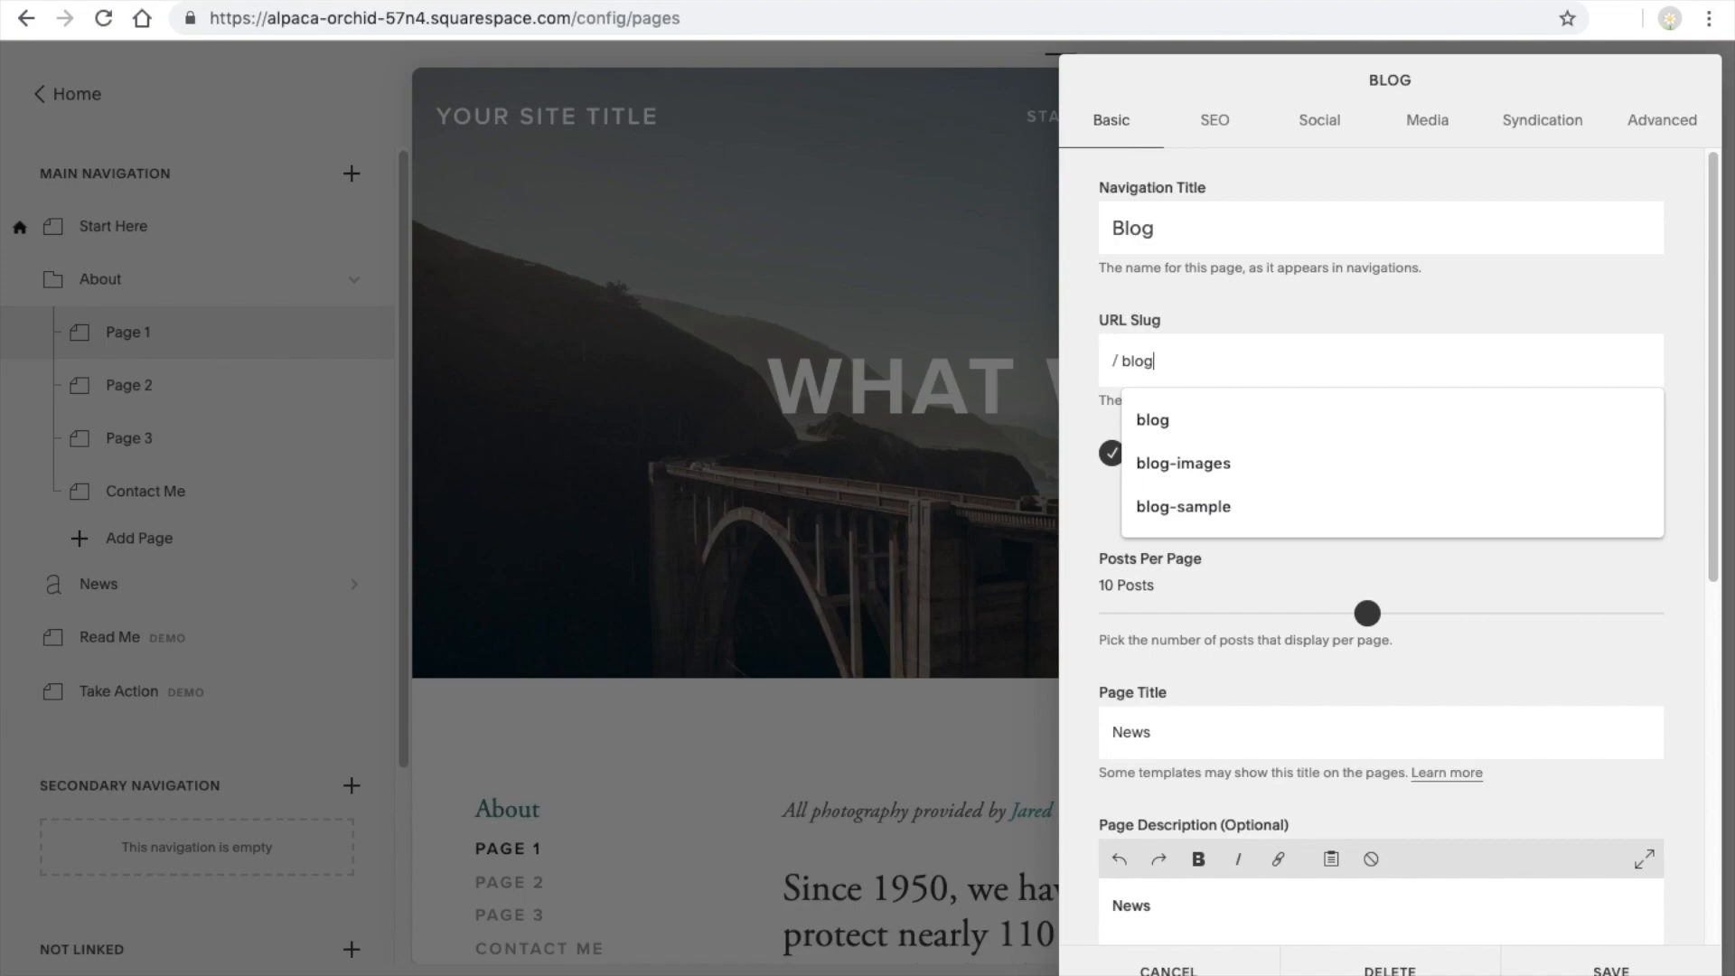
{"action": "left_click", "coordinate": [1367, 301]}
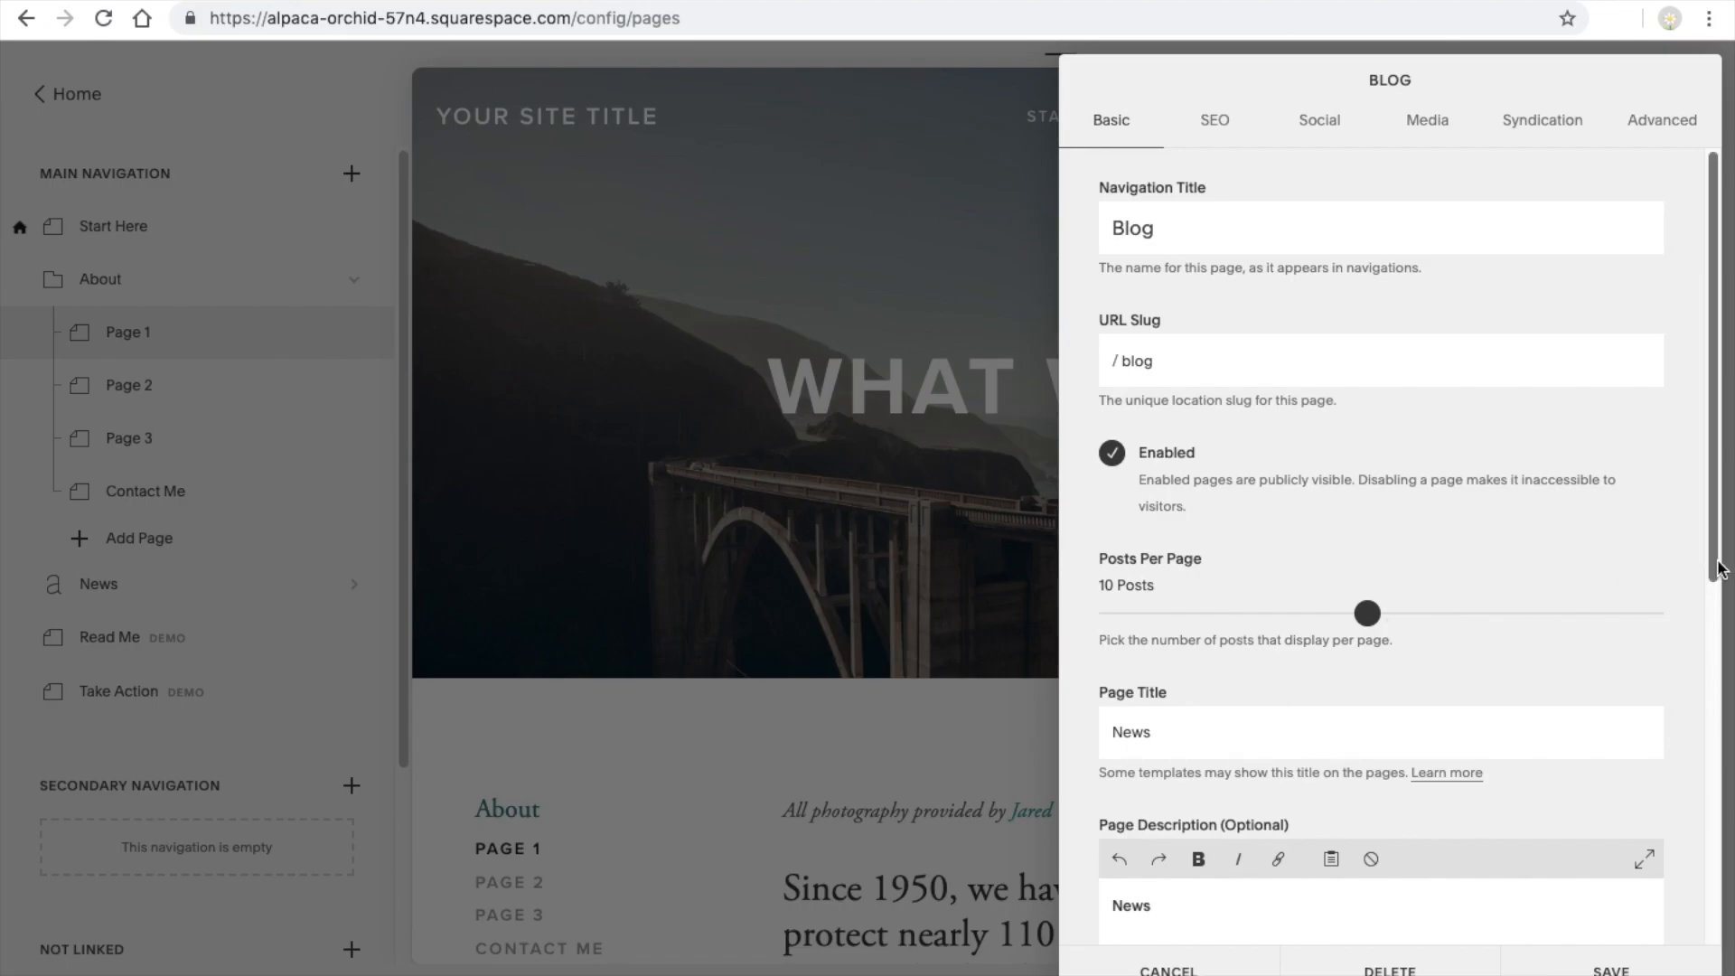
{"action": "left_click", "coordinate": [1611, 967]}
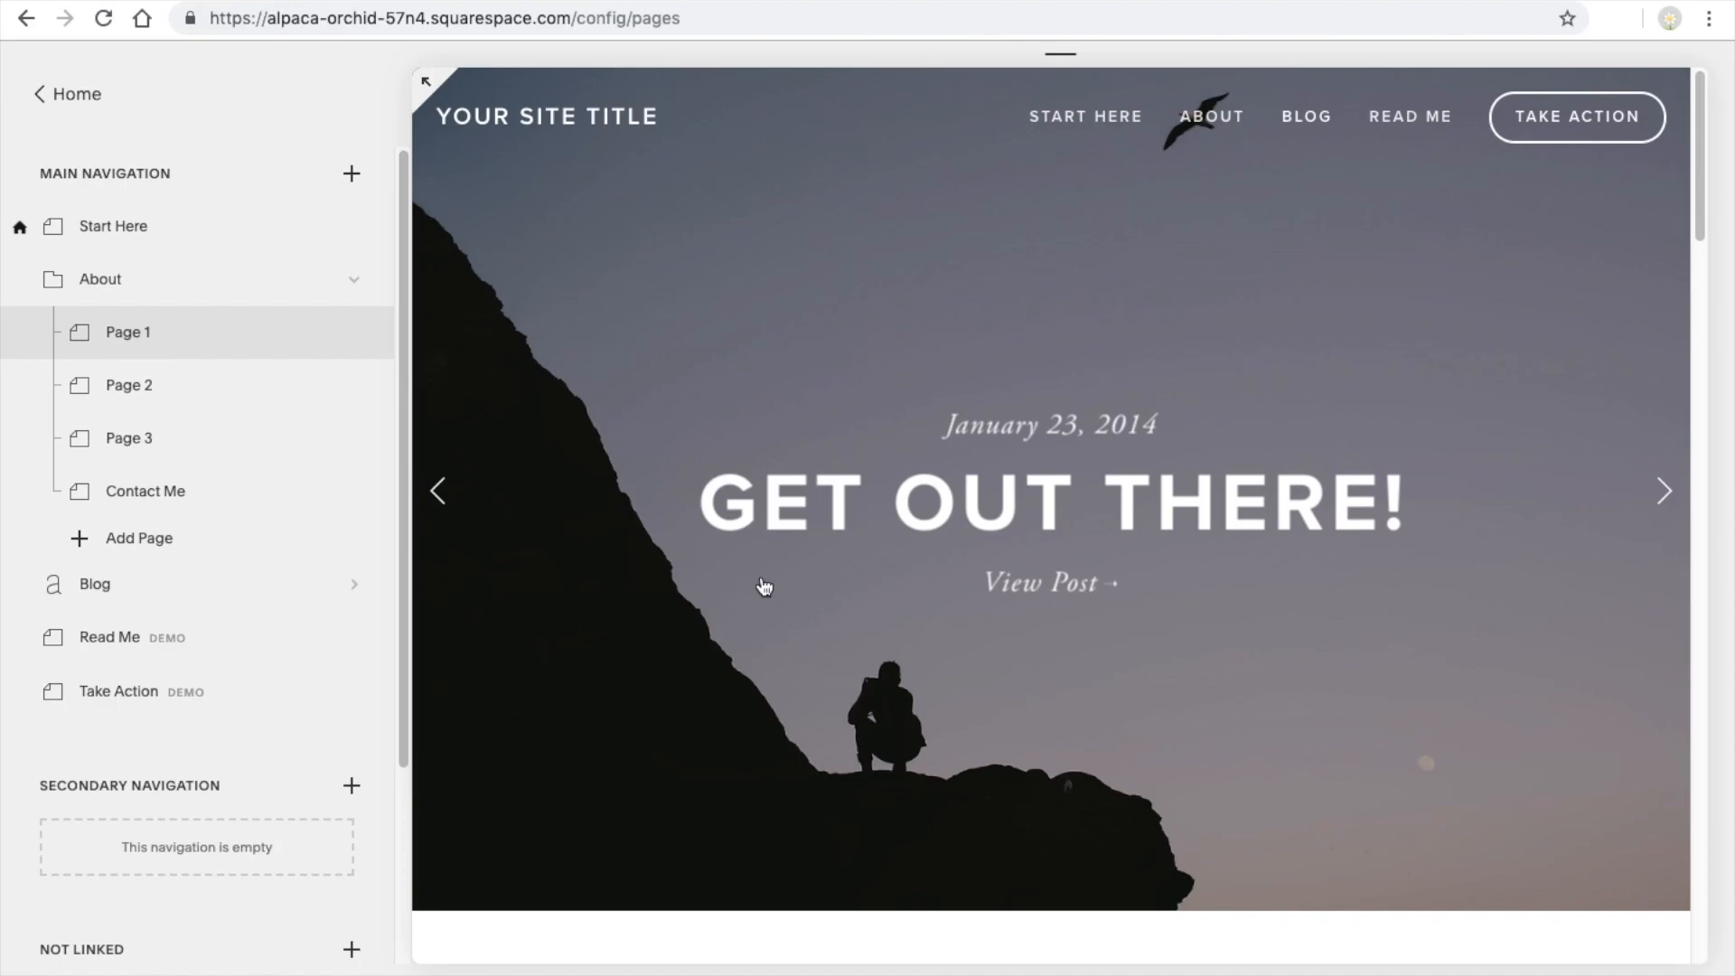
Change the Read Me page's navigation title to "Legal" and save the settings
{"action": "left_click_drag", "start_coordinate": [1696, 220], "coordinate": [1632, 70]}
{"action": "left_click", "coordinate": [355, 638]}
{"action": "left_click_drag", "start_coordinate": [1195, 231], "coordinate": [1053, 233]}
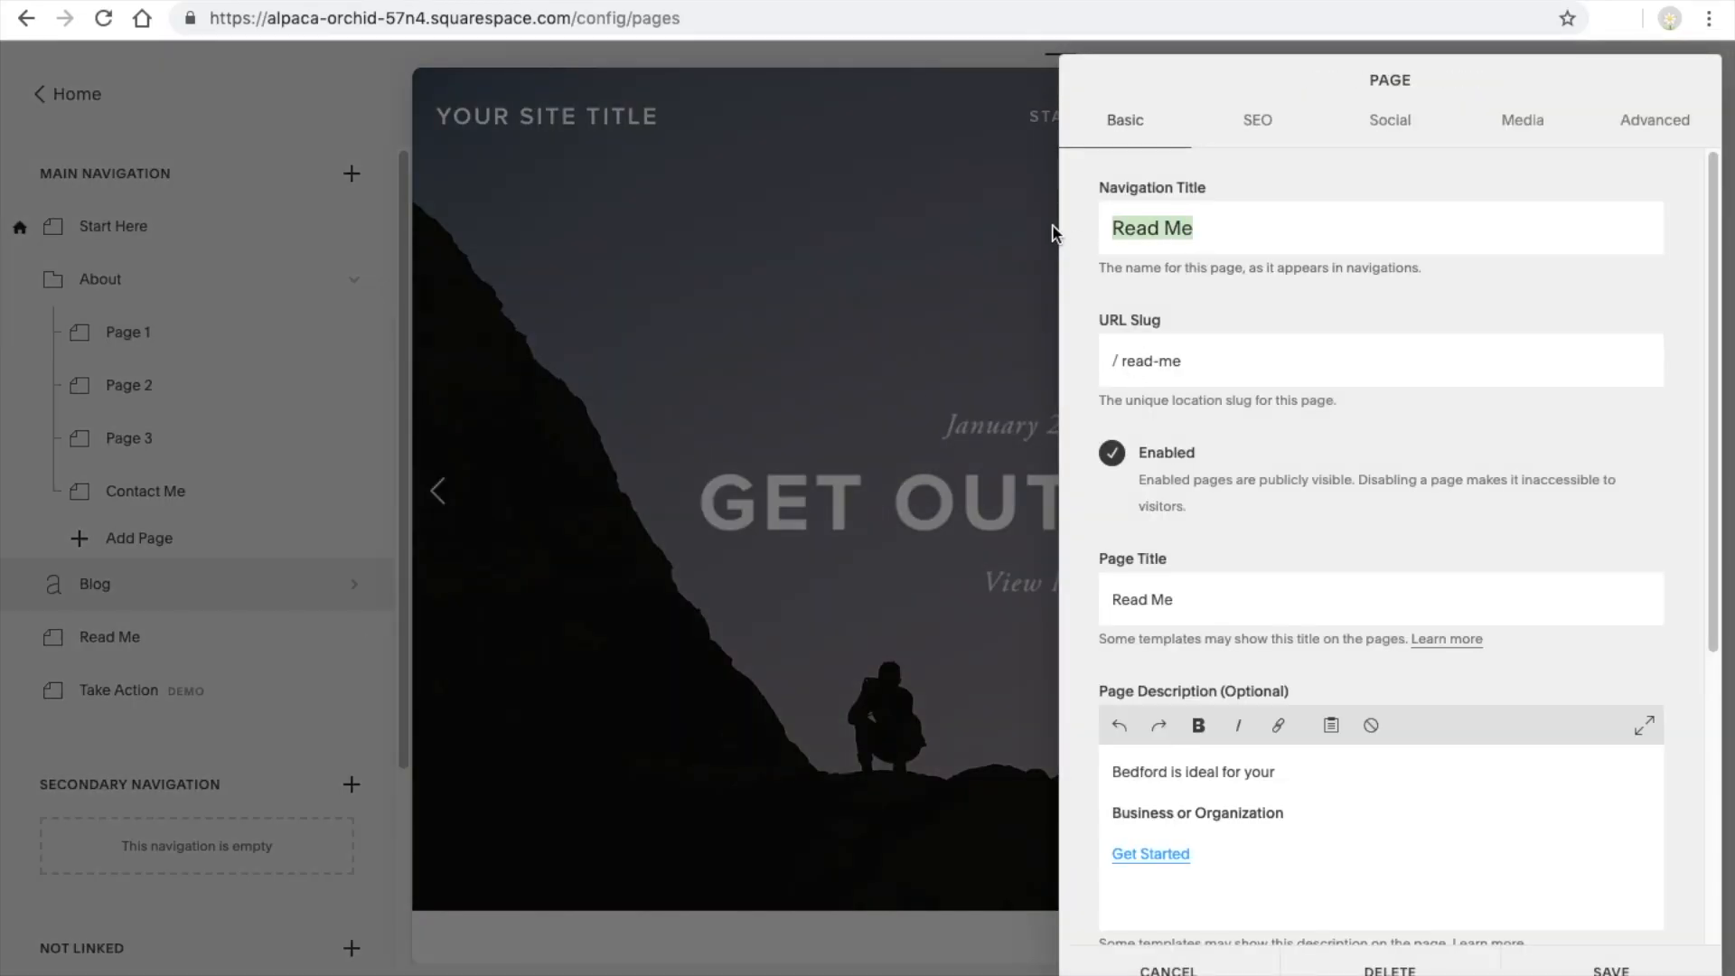
{"action": "type", "text": "Legal"}
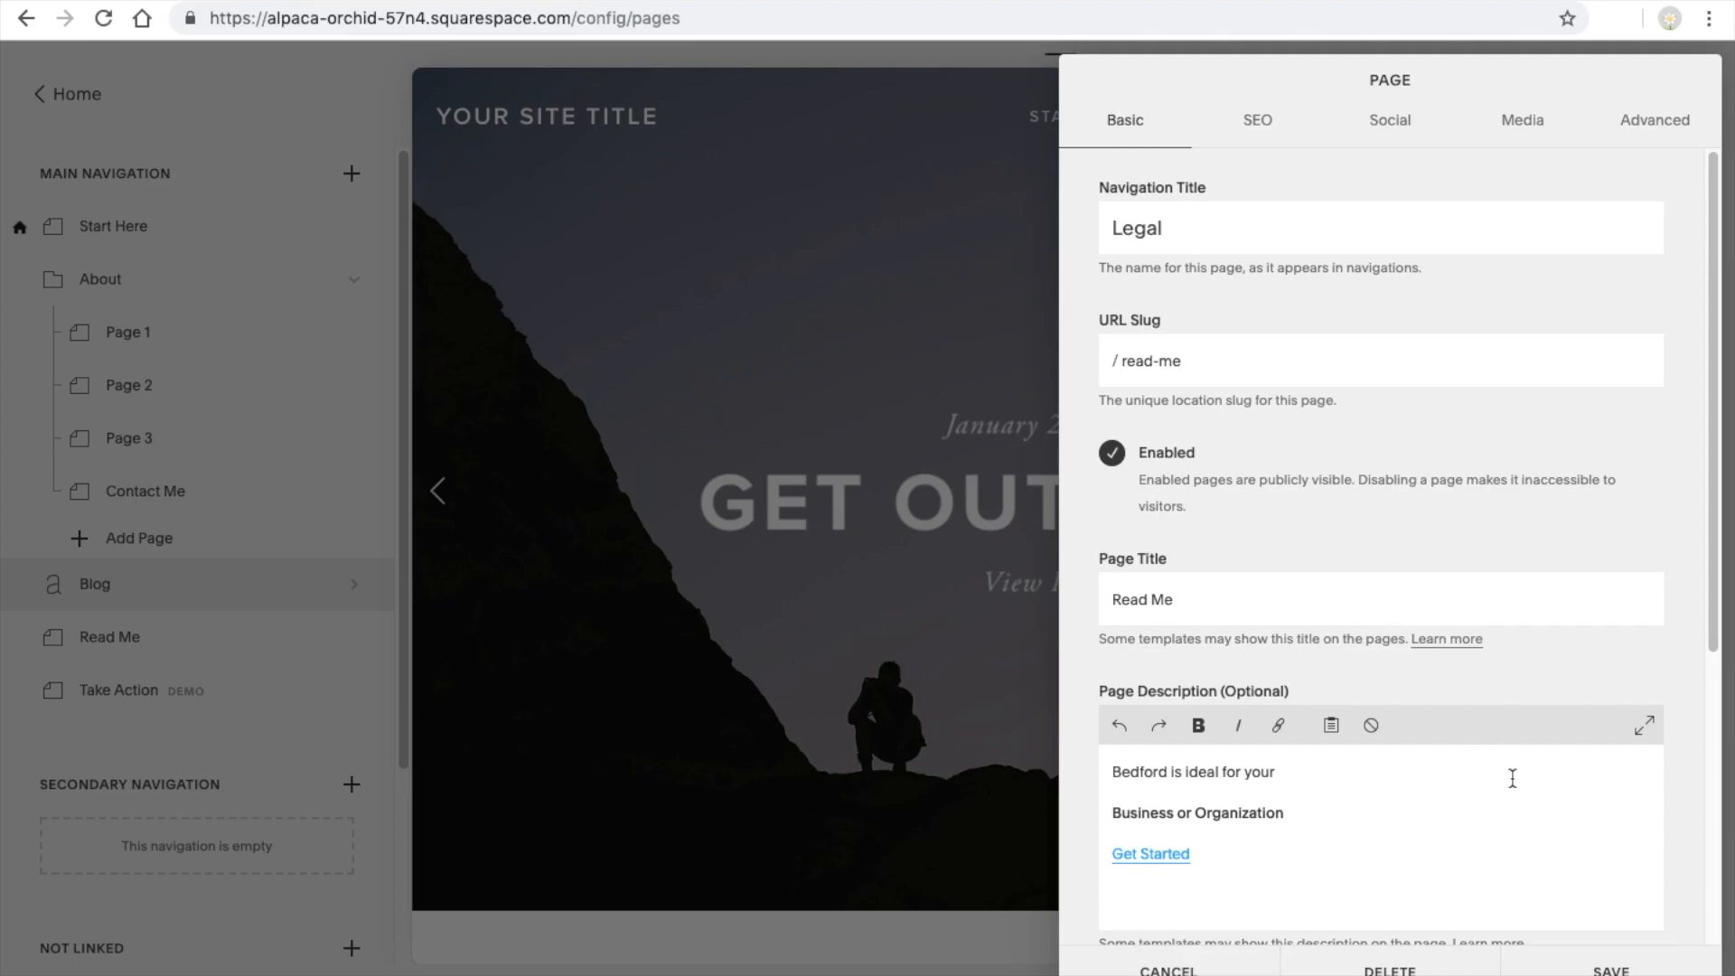
{"action": "left_click", "coordinate": [1604, 968]}
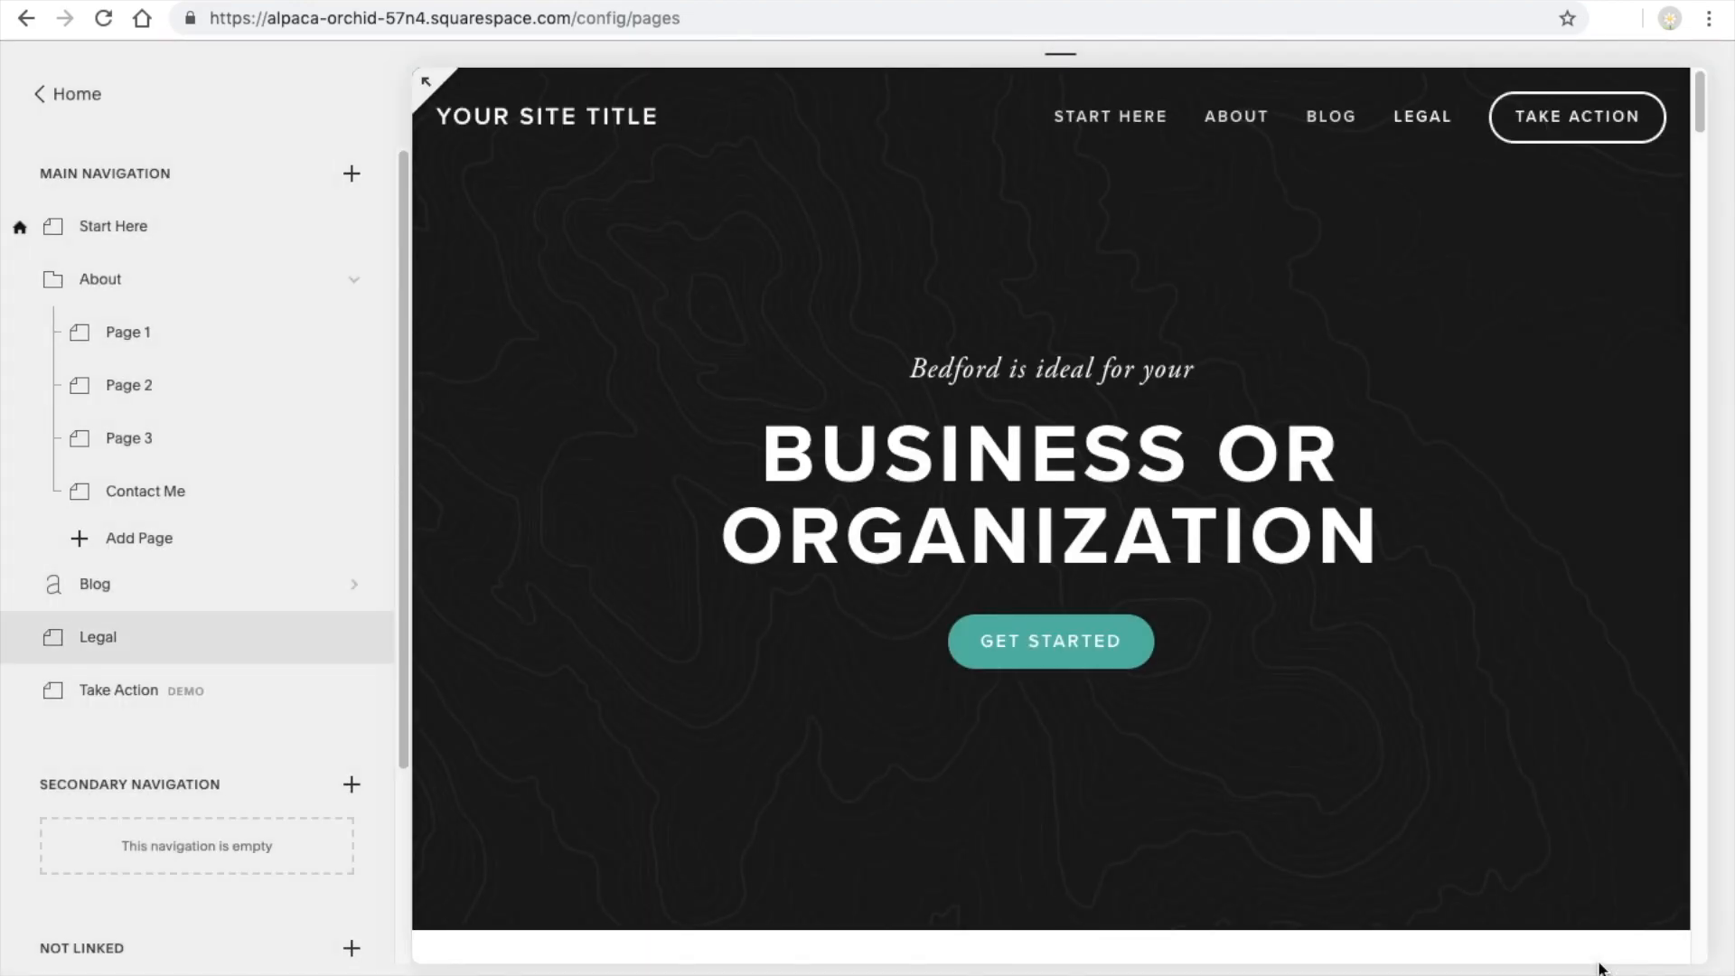
Change the Take Action page's navigation title to "Sign Up" and its URL slug to "sign-up", saving the settings
{"action": "left_click", "coordinate": [351, 689]}
{"action": "left_click_drag", "start_coordinate": [1256, 239], "coordinate": [1093, 236]}
{"action": "type", "text": "Sign Up"}
{"action": "triple_click", "coordinate": [1191, 354]}
{"action": "type", "text": "sigh"}
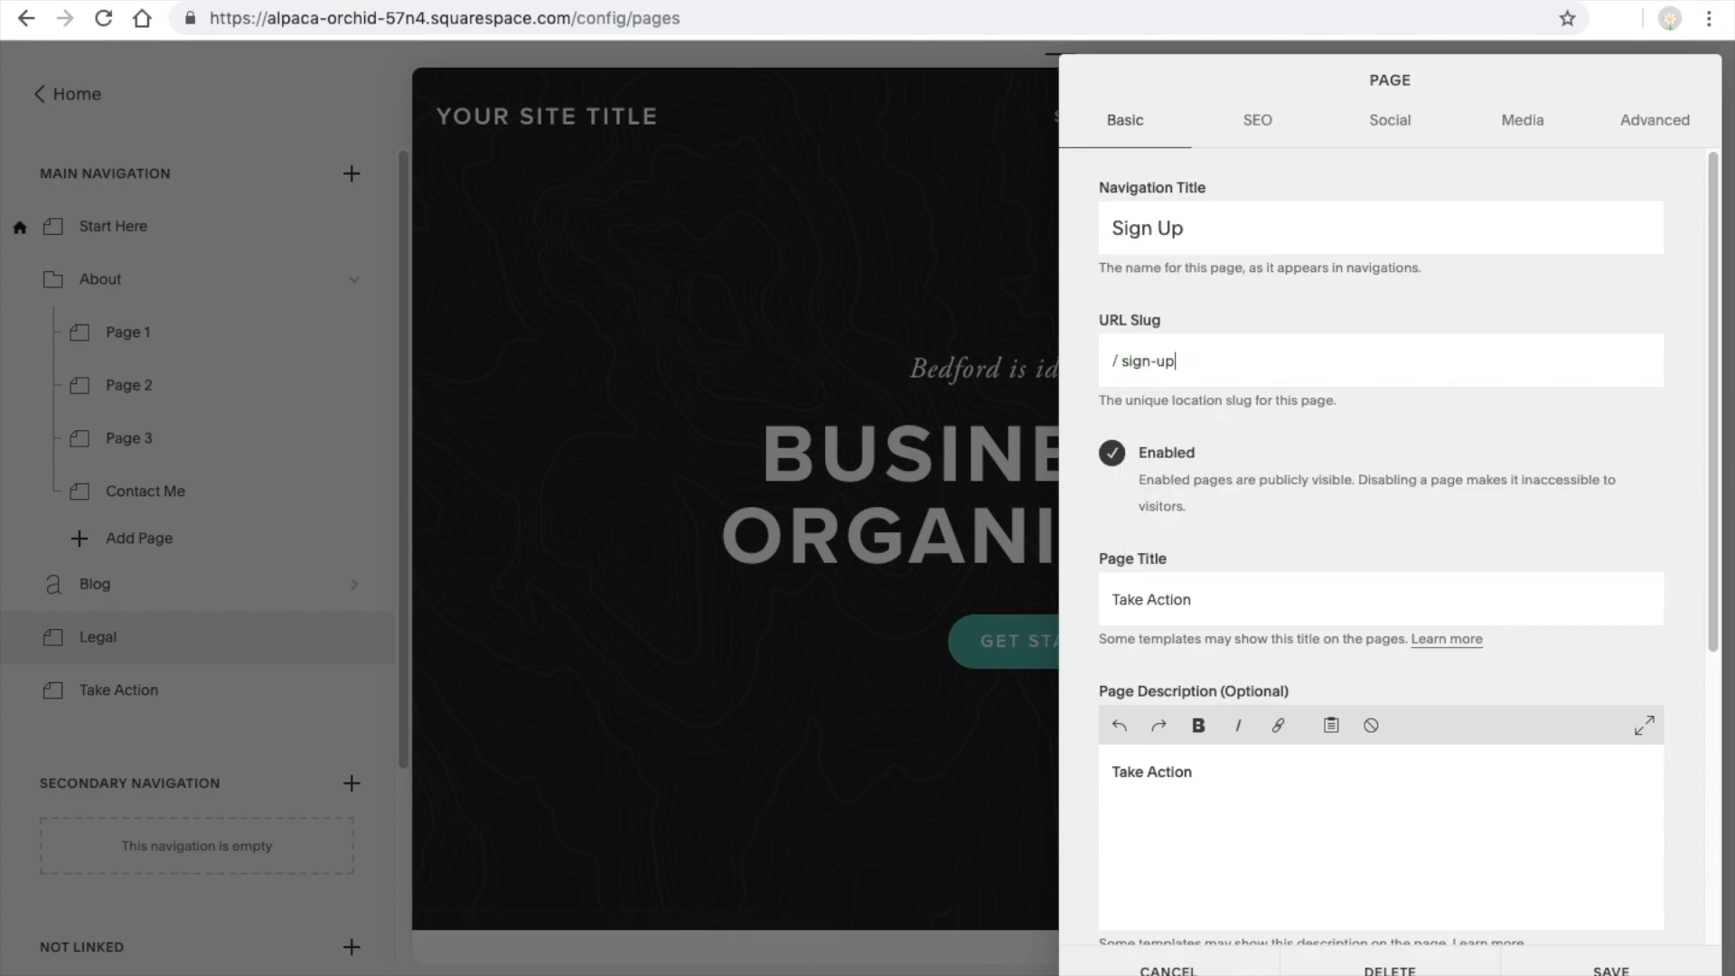
{"action": "left_click", "coordinate": [1581, 958]}
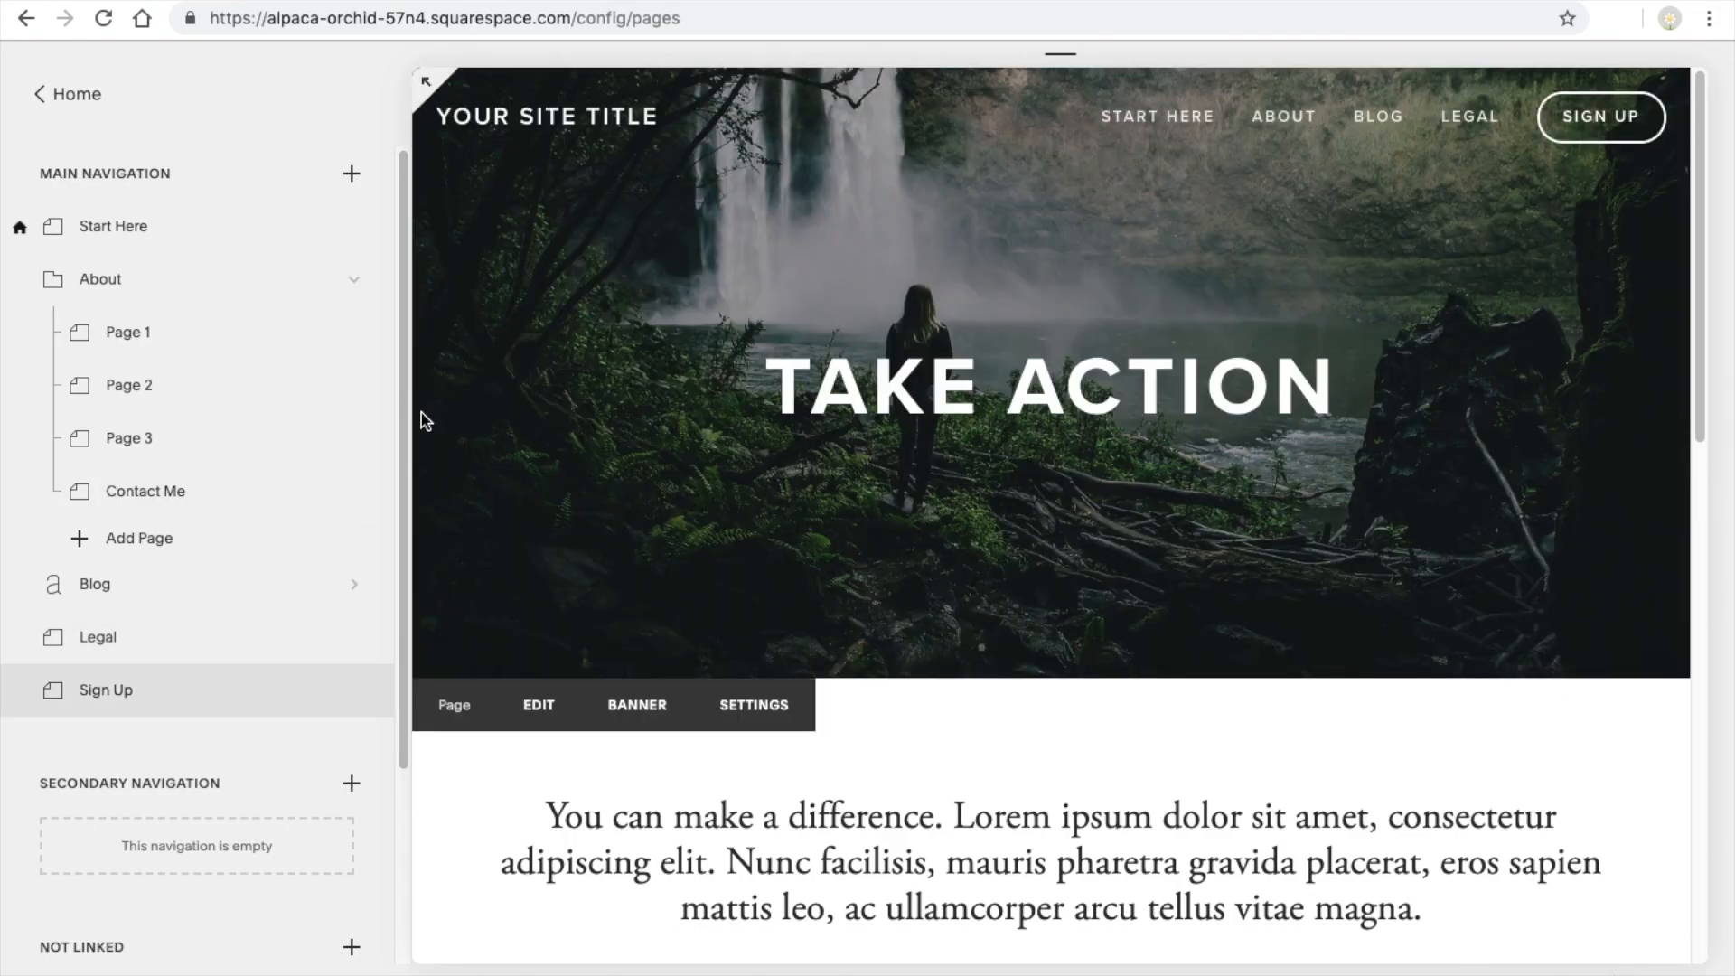
{"action": "left_click", "coordinate": [115, 228]}
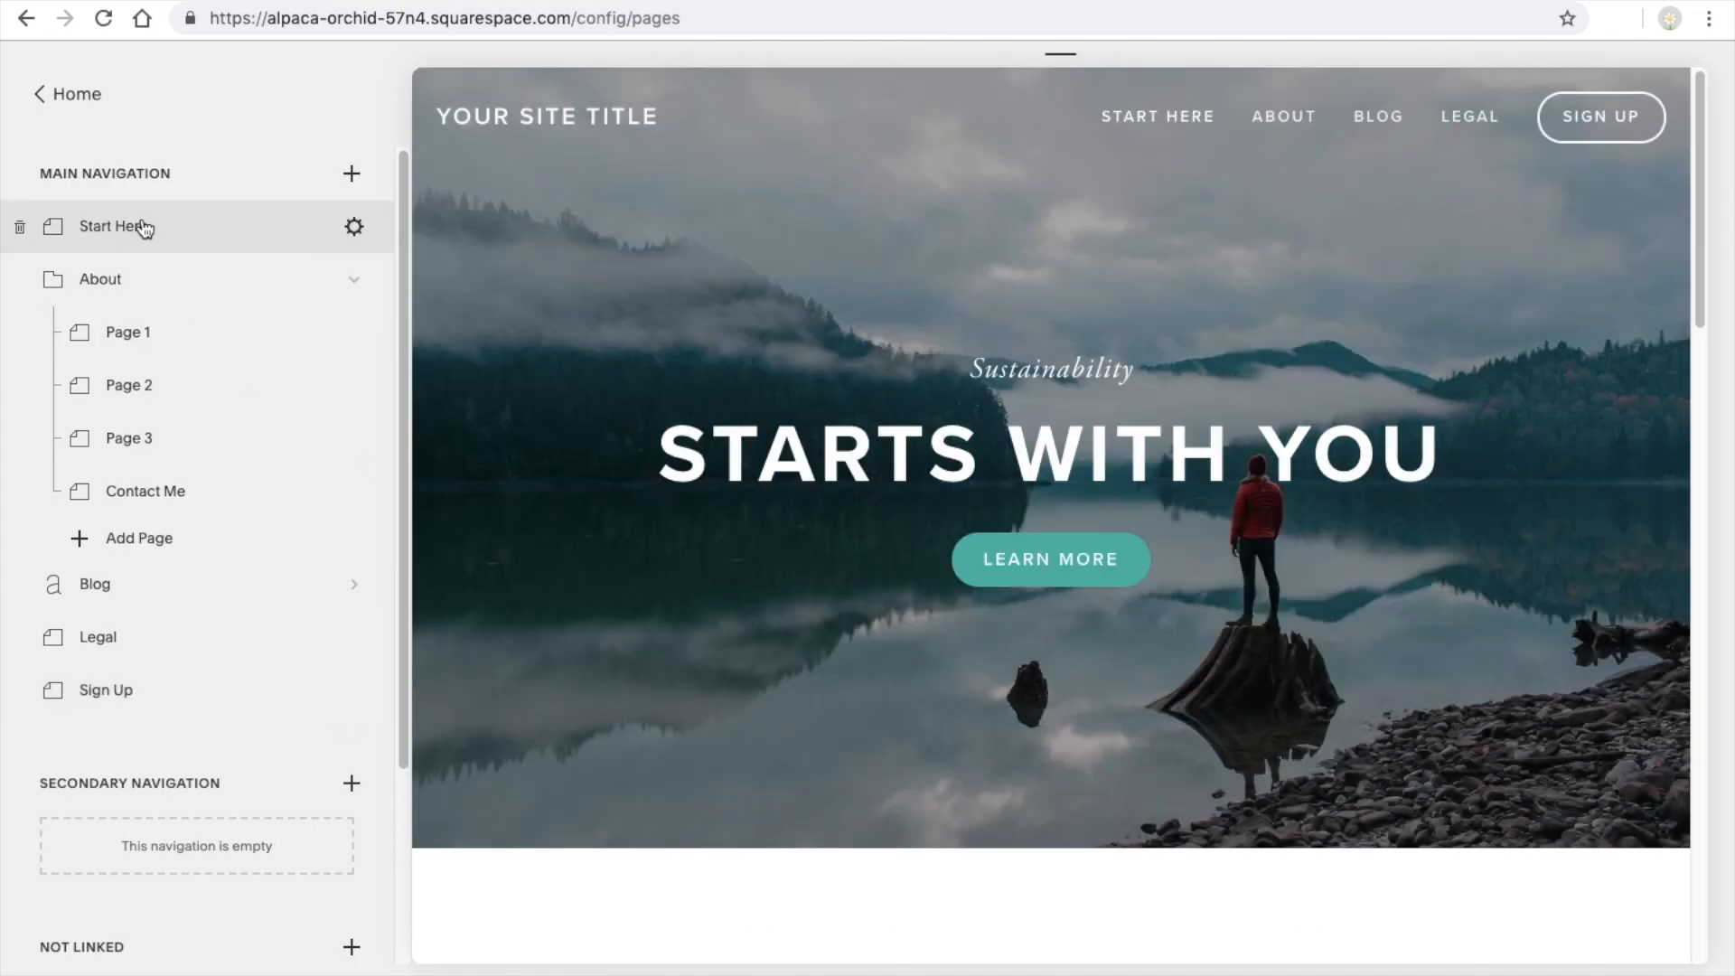
{"action": "left_click", "coordinate": [352, 176]}
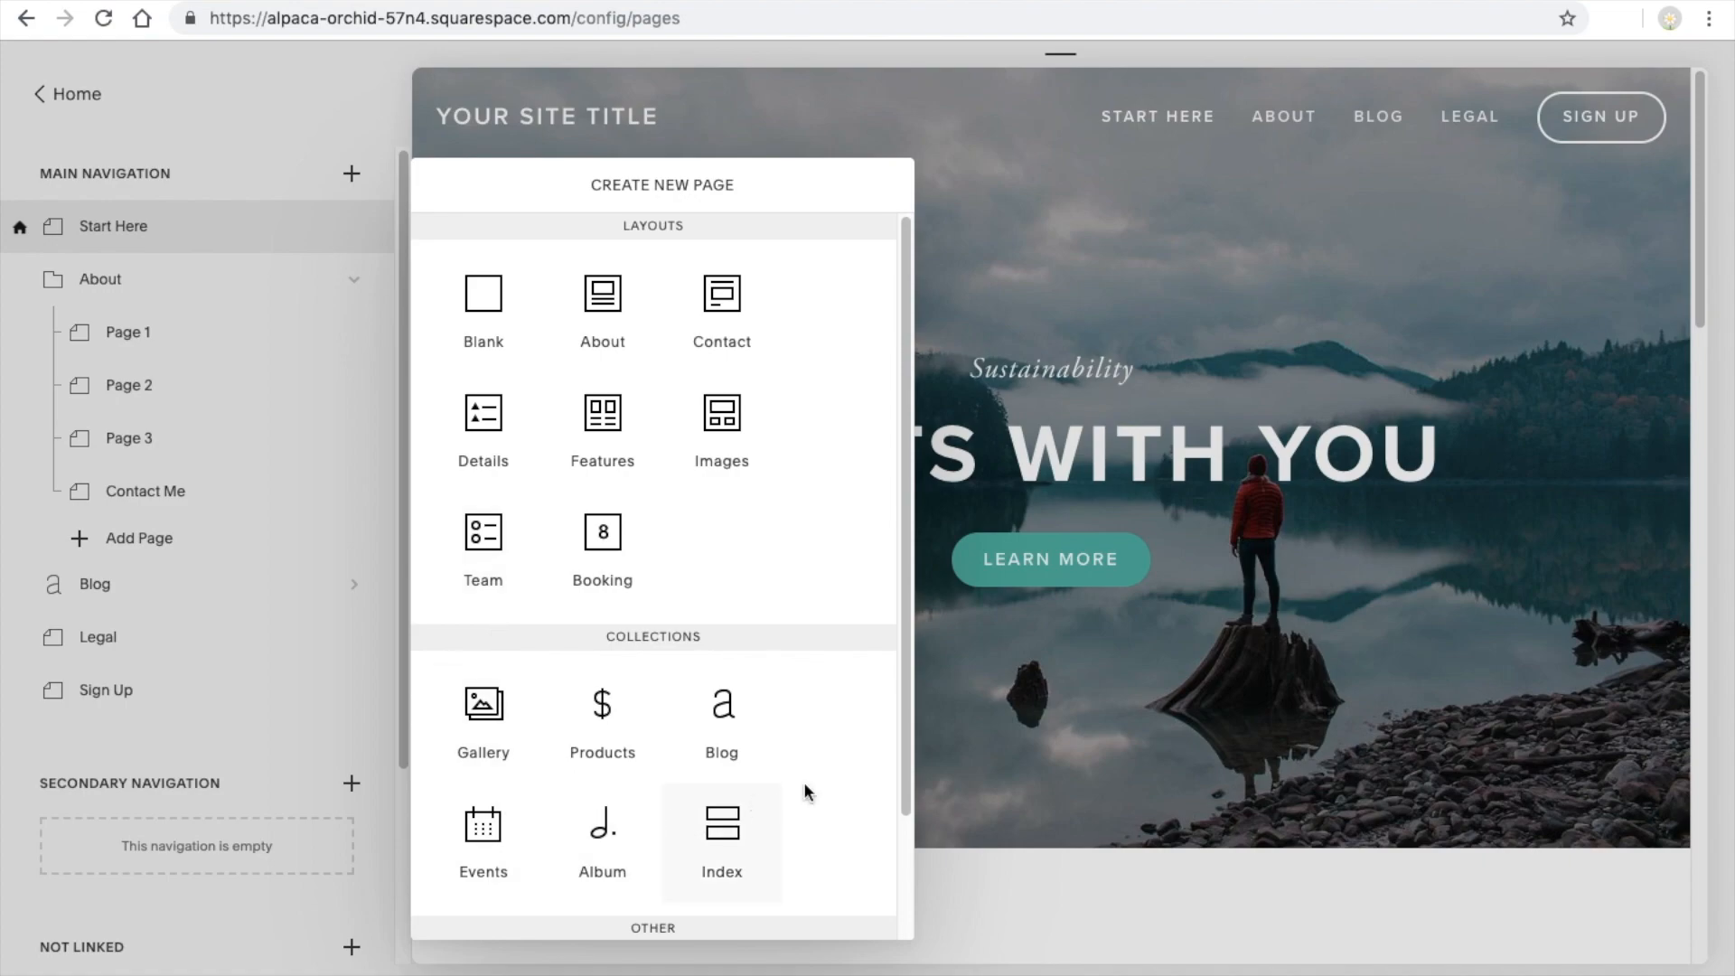
{"action": "left_click_drag", "start_coordinate": [902, 770], "coordinate": [888, 903]}
{"action": "left_click", "coordinate": [735, 865]}
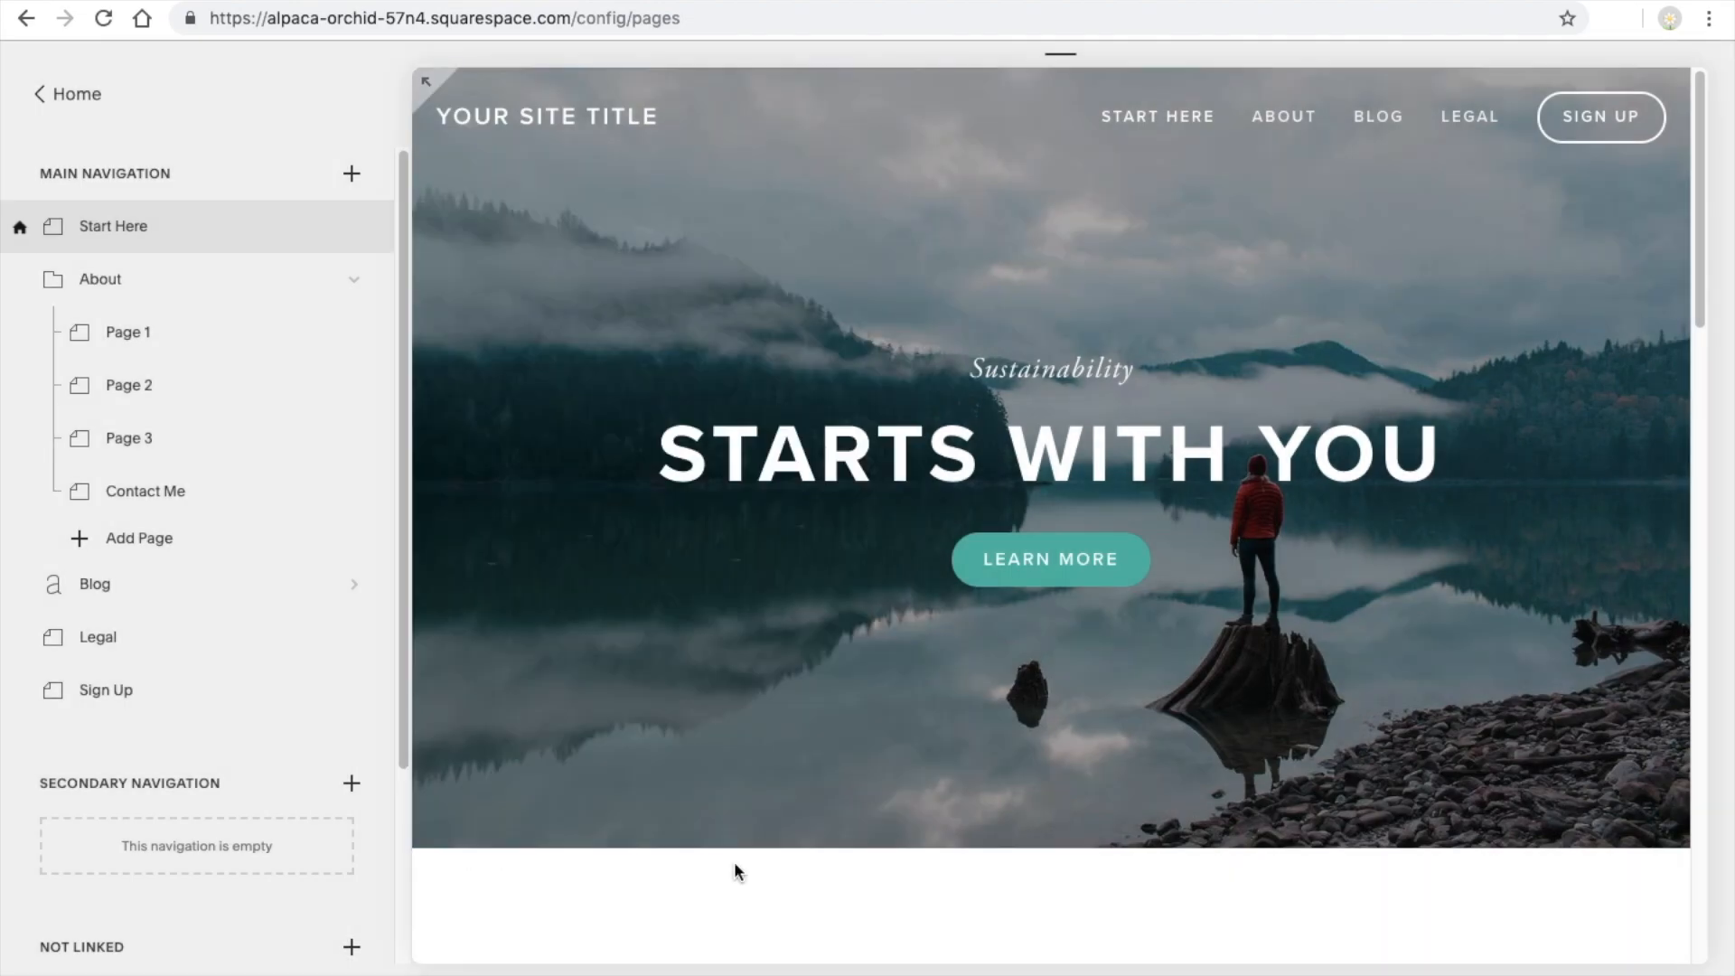
{"action": "type", "text": "www.yoau"}
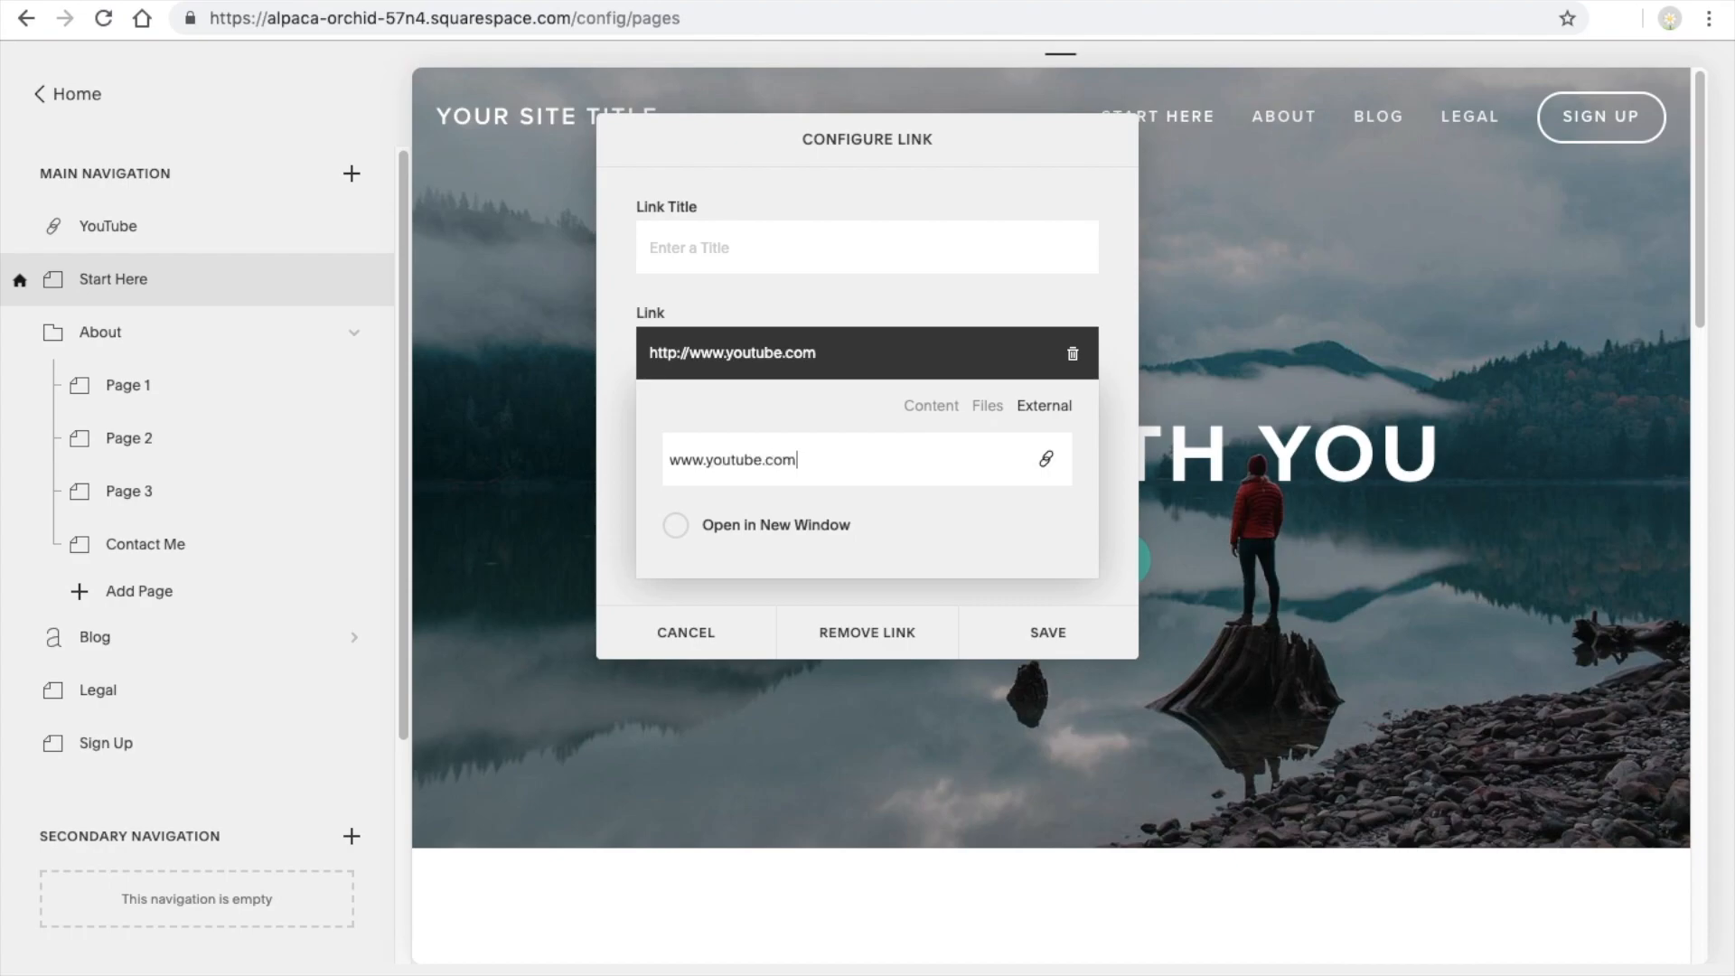
Set the YouTube link to open in a new window, enter "YouTube" as its link title and save it
{"action": "left_click", "coordinate": [676, 525]}
{"action": "left_click", "coordinate": [1039, 635]}
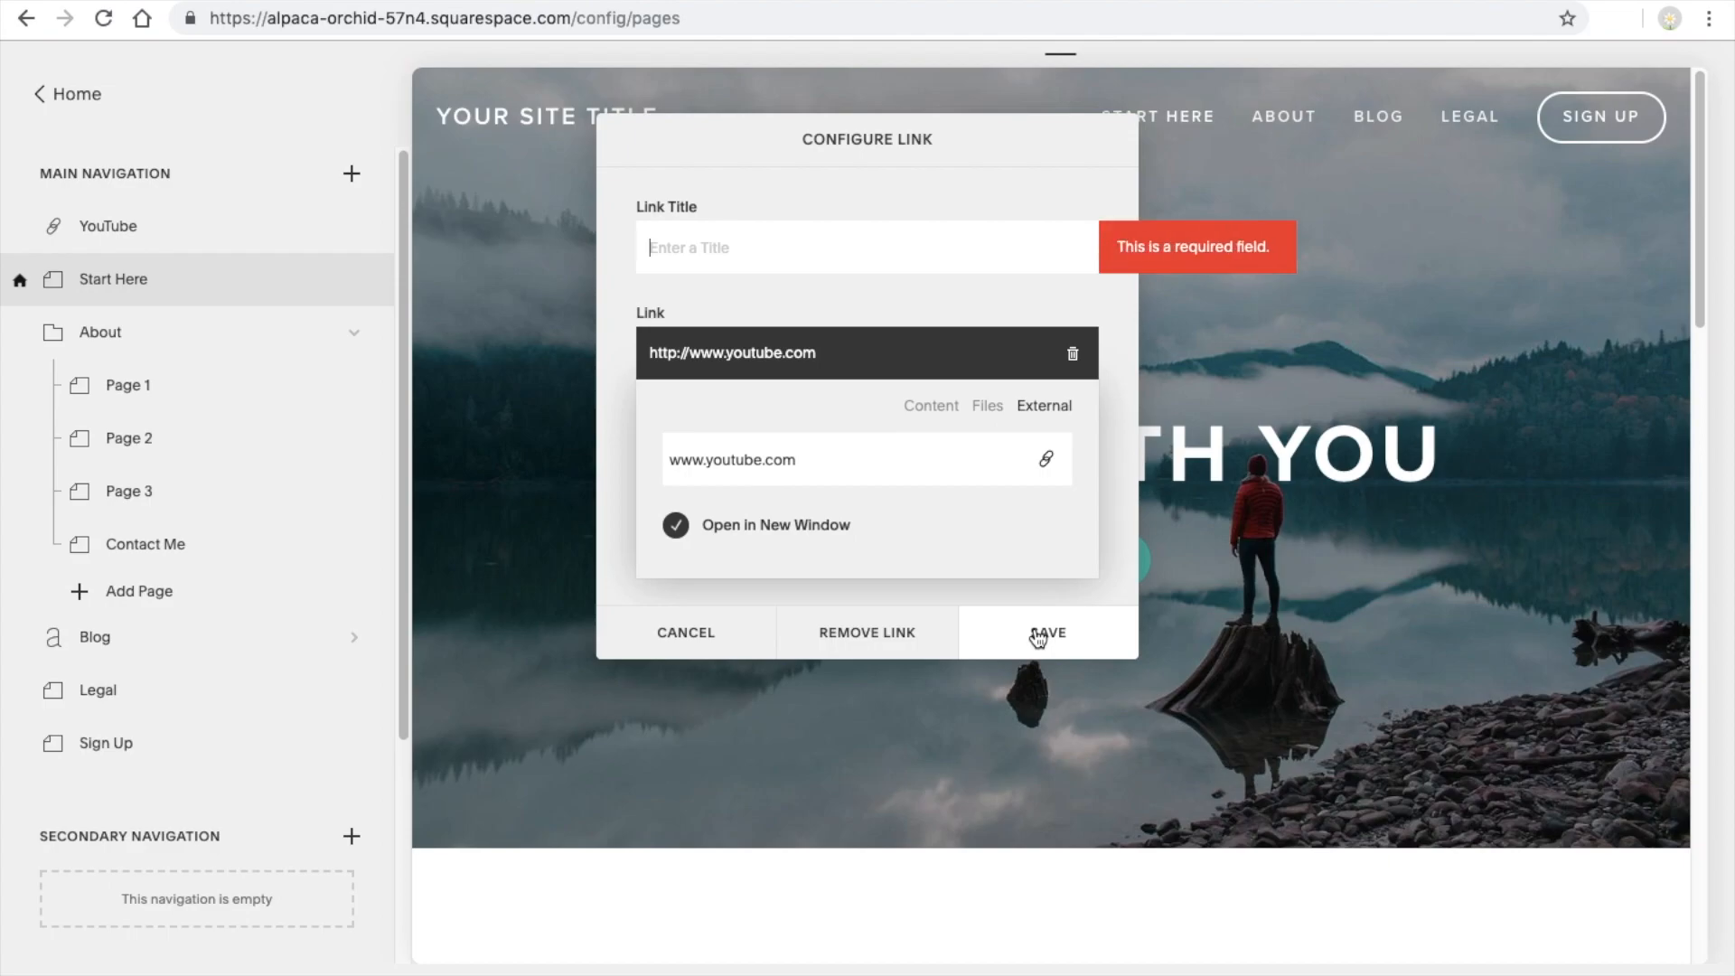
{"action": "left_click", "coordinate": [838, 248]}
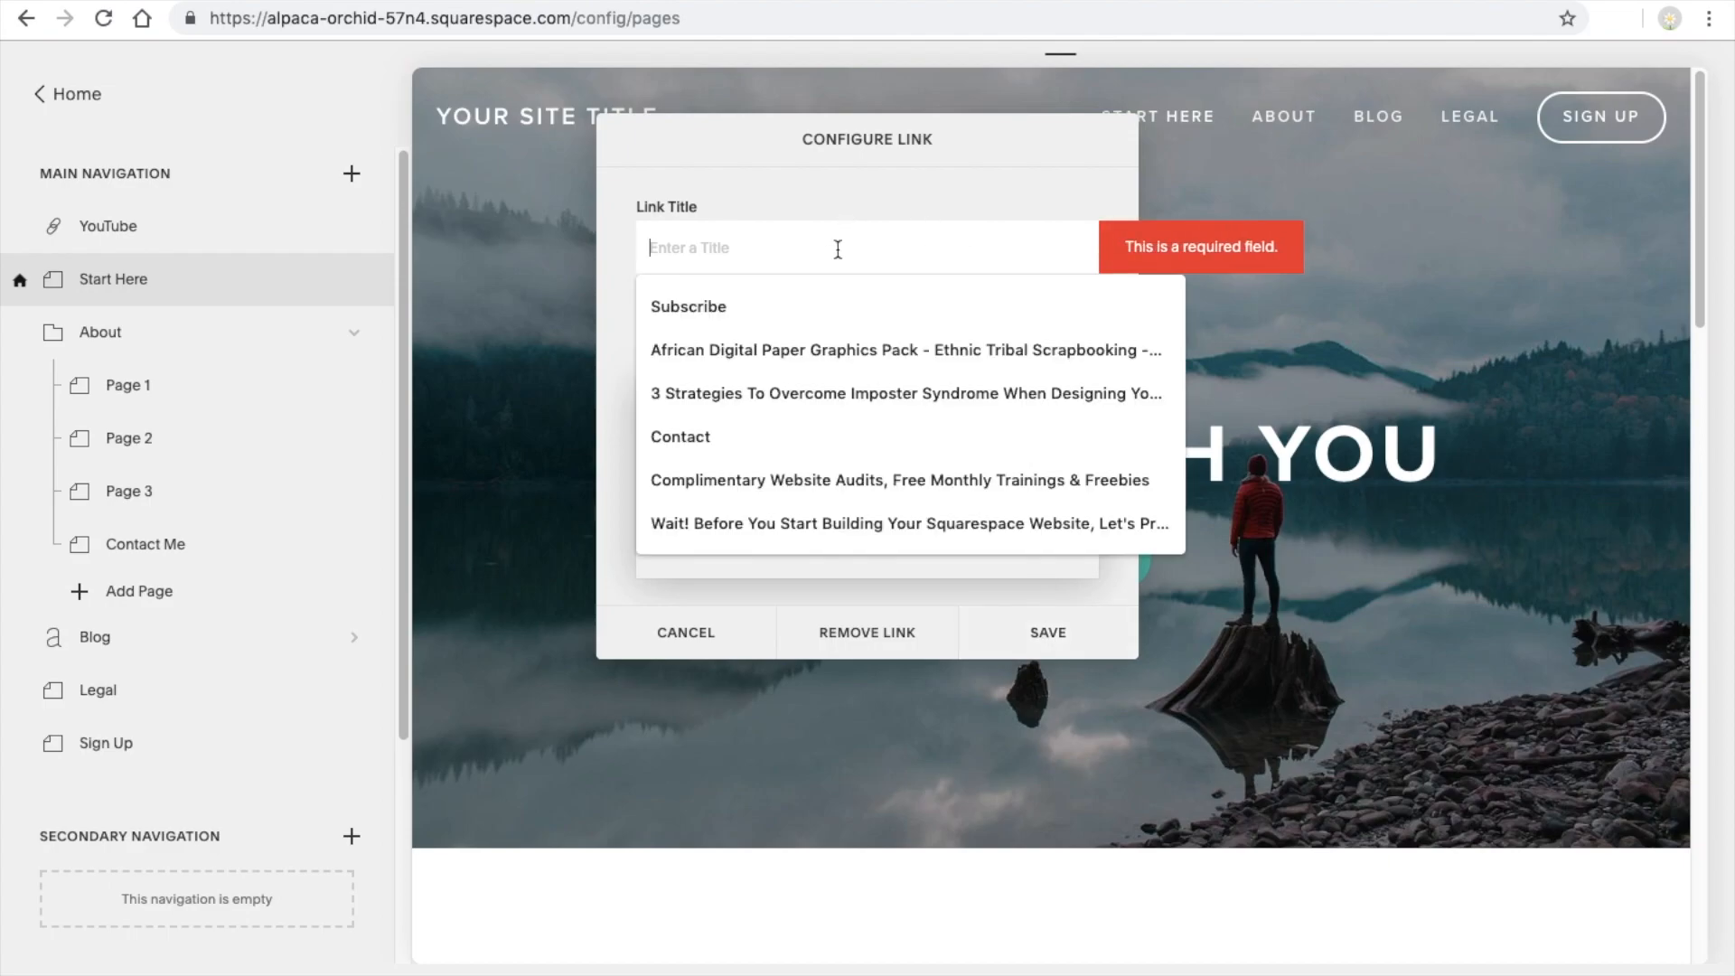
{"action": "type", "text": "Y"}
{"action": "left_click", "coordinate": [764, 300]}
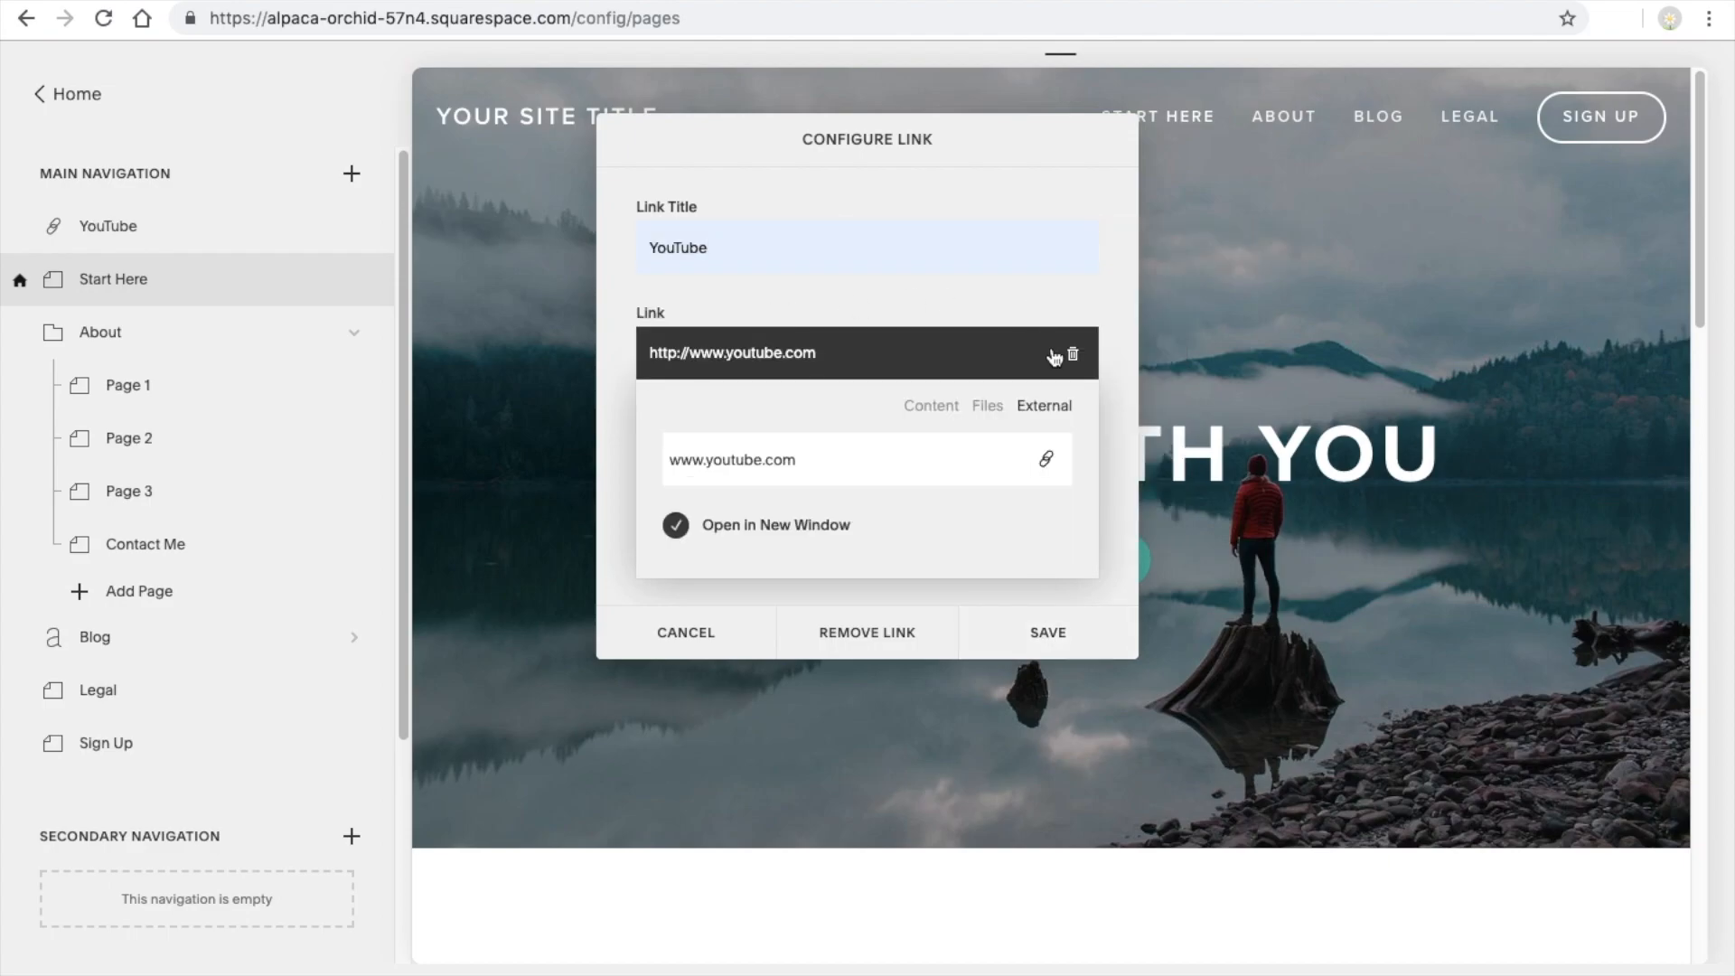
{"action": "left_click", "coordinate": [1057, 635]}
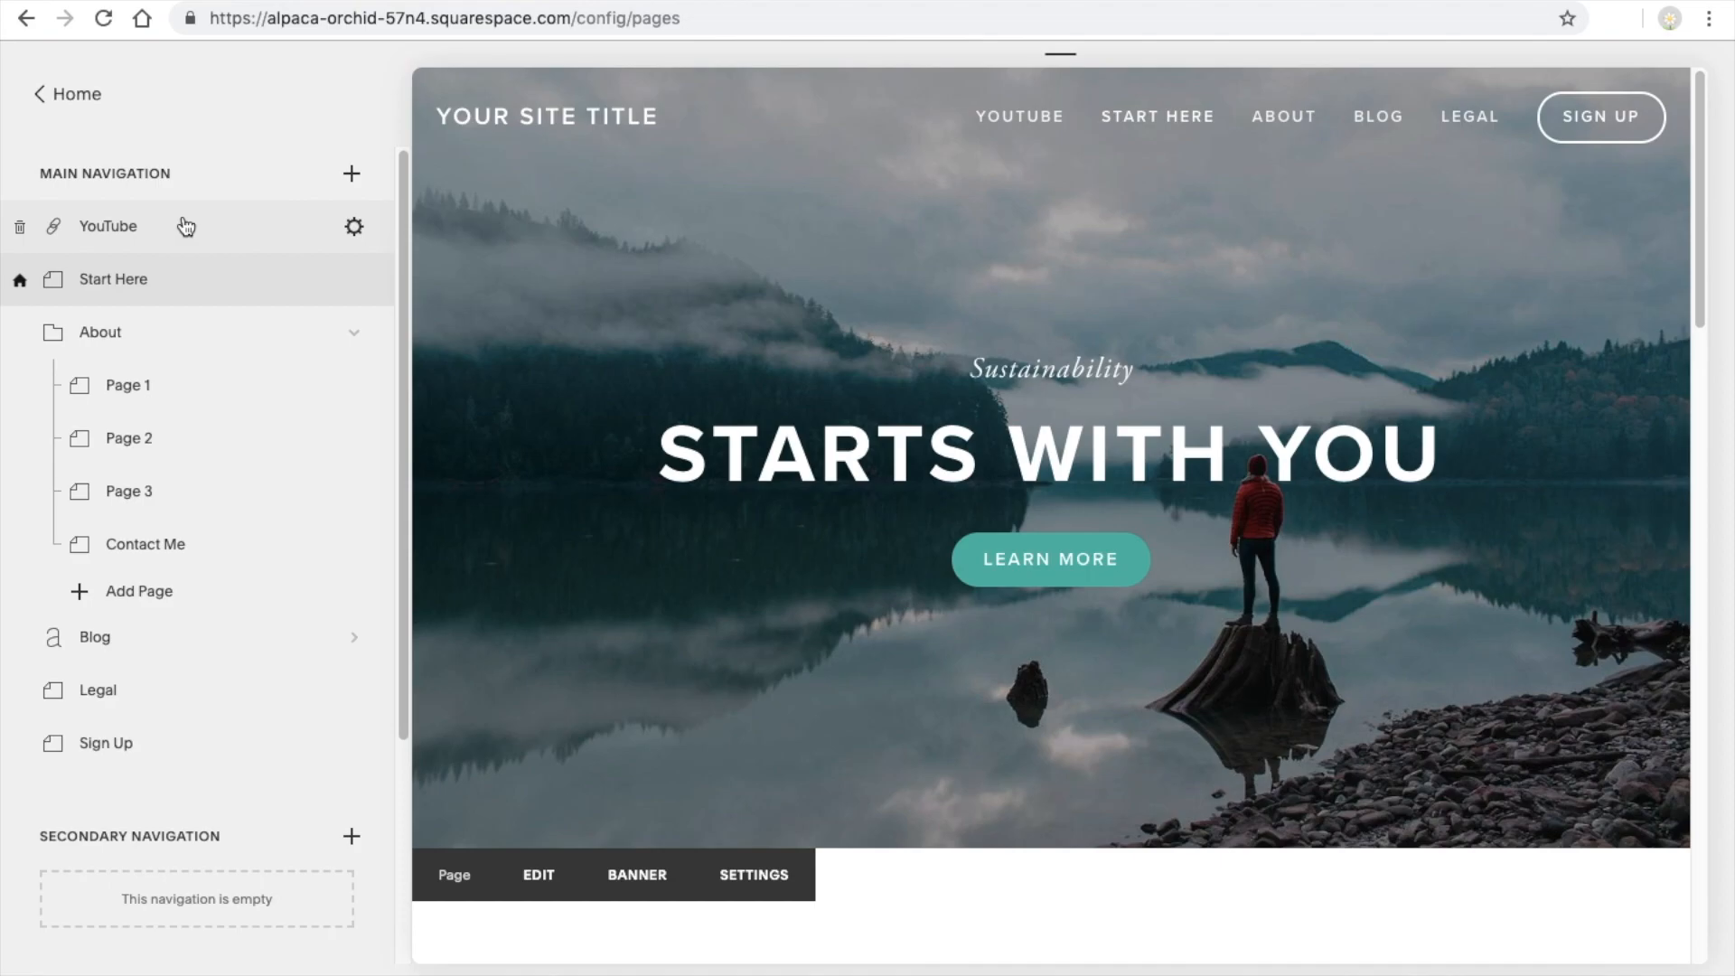
Move the YouTube link between Legal and Sign Up in the main navigation, and check the site in the full-screen preview
{"action": "left_click_drag", "start_coordinate": [182, 225], "coordinate": [180, 710]}
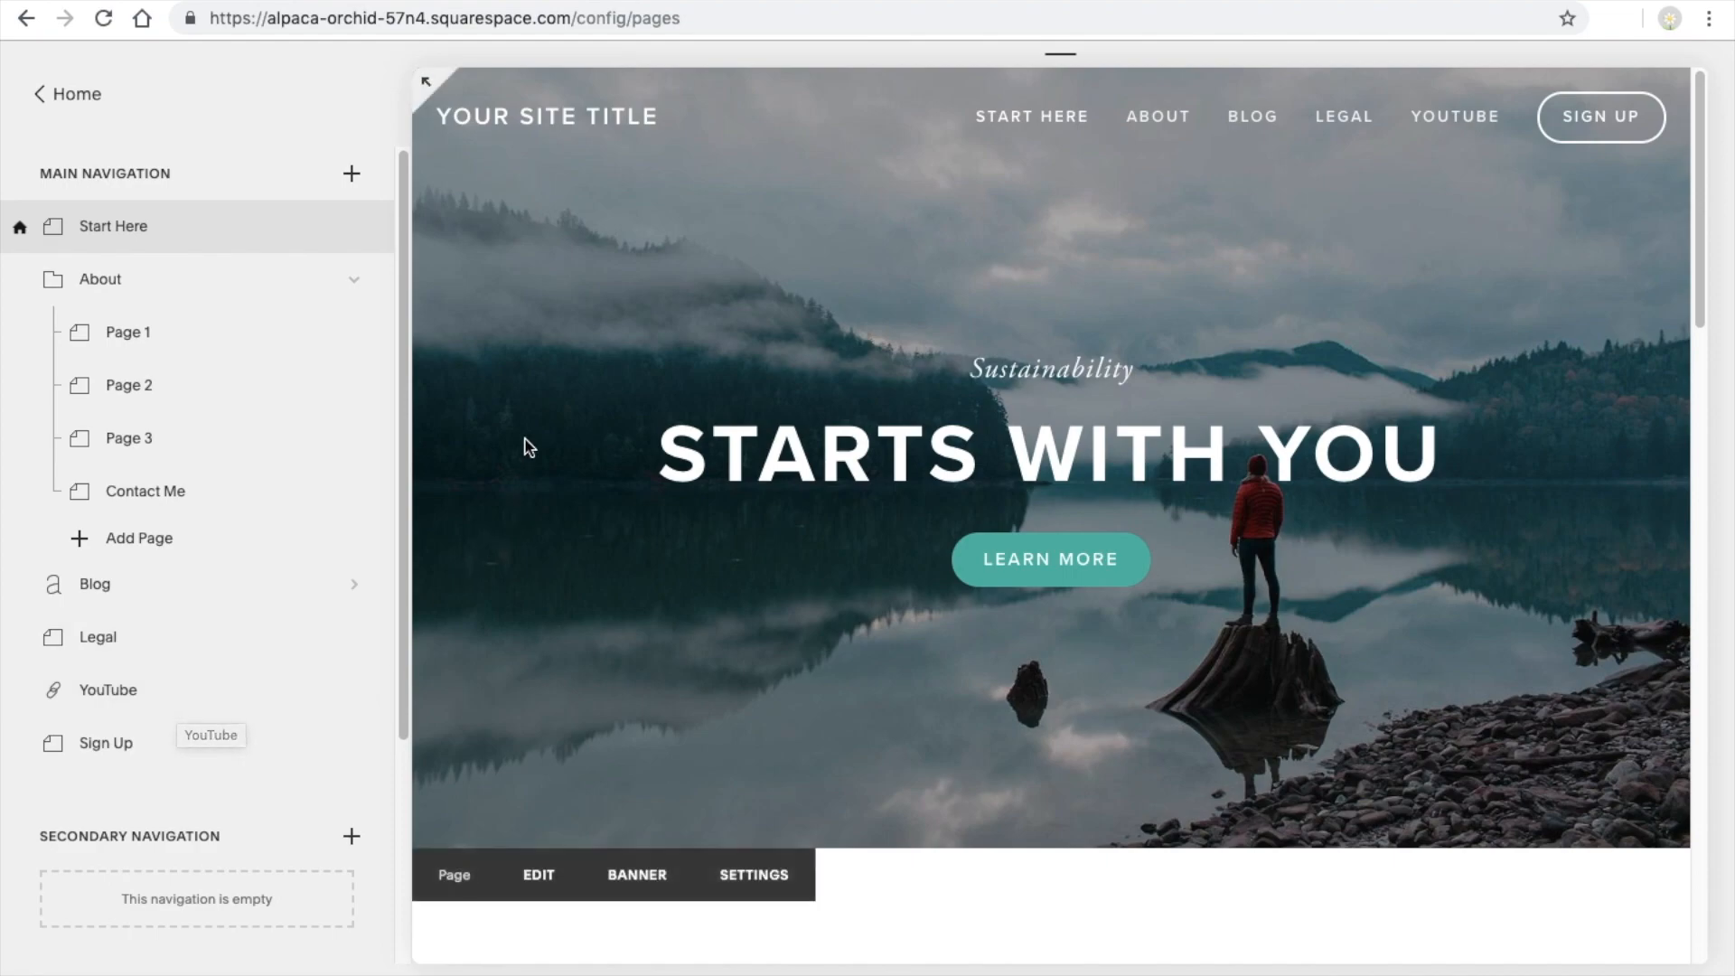
{"action": "mouse_move", "coordinate": [290, 710]}
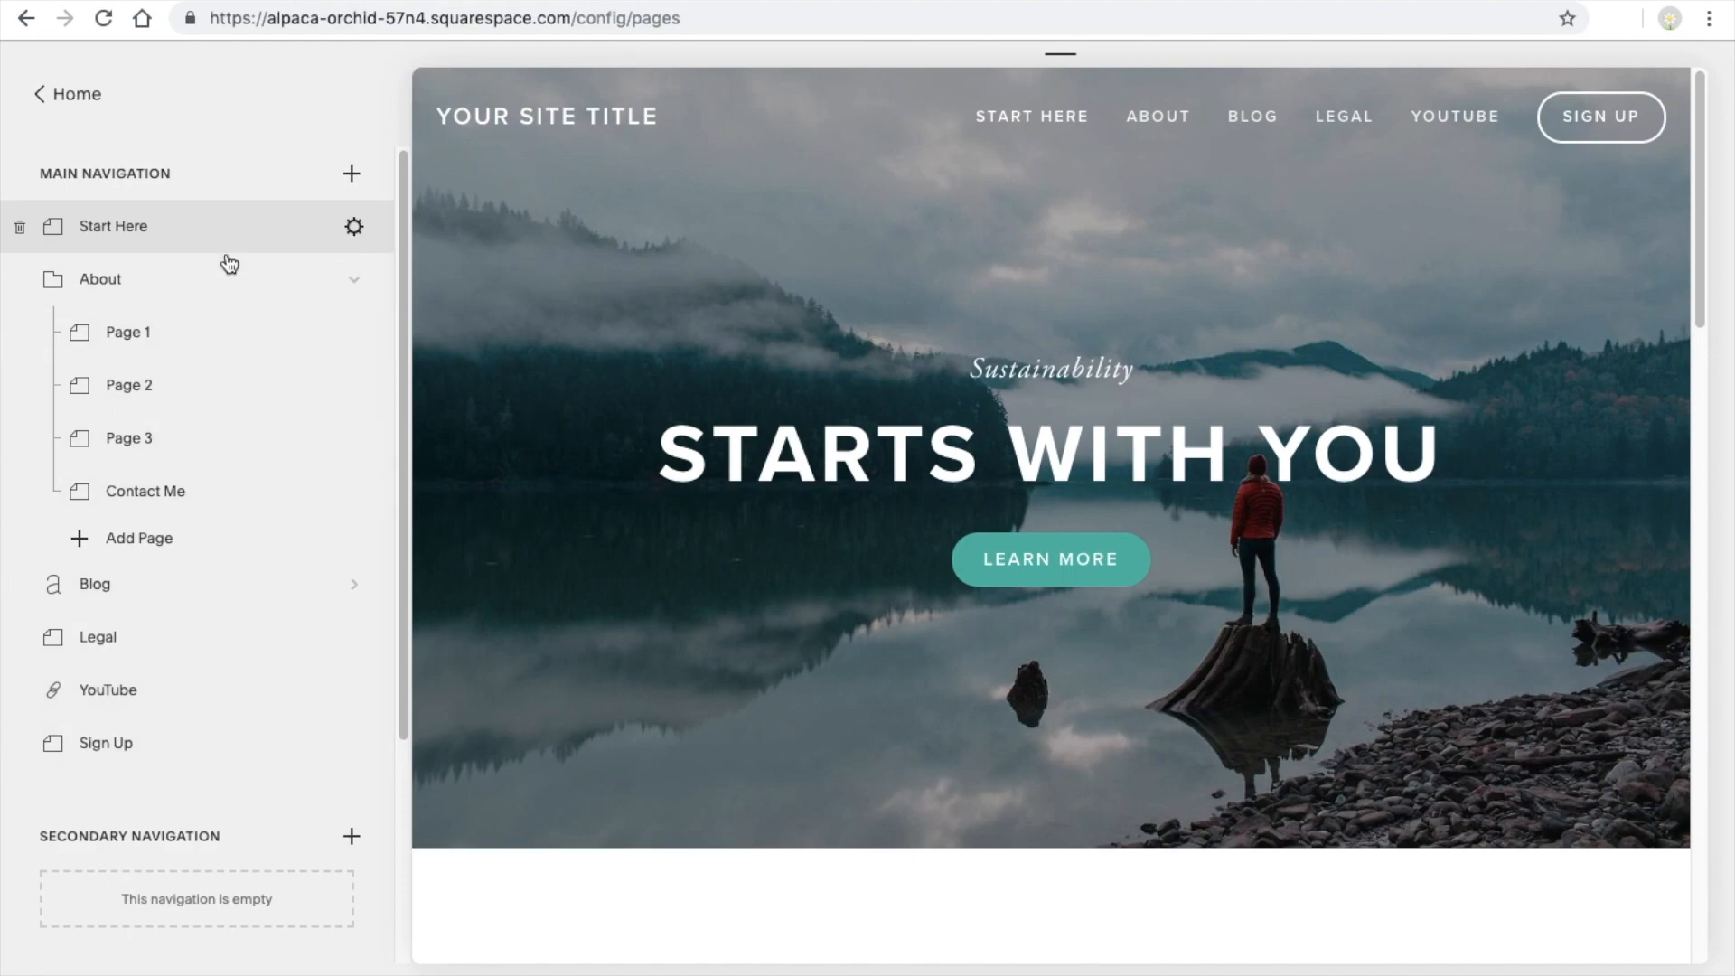
{"action": "mouse_move", "coordinate": [445, 122]}
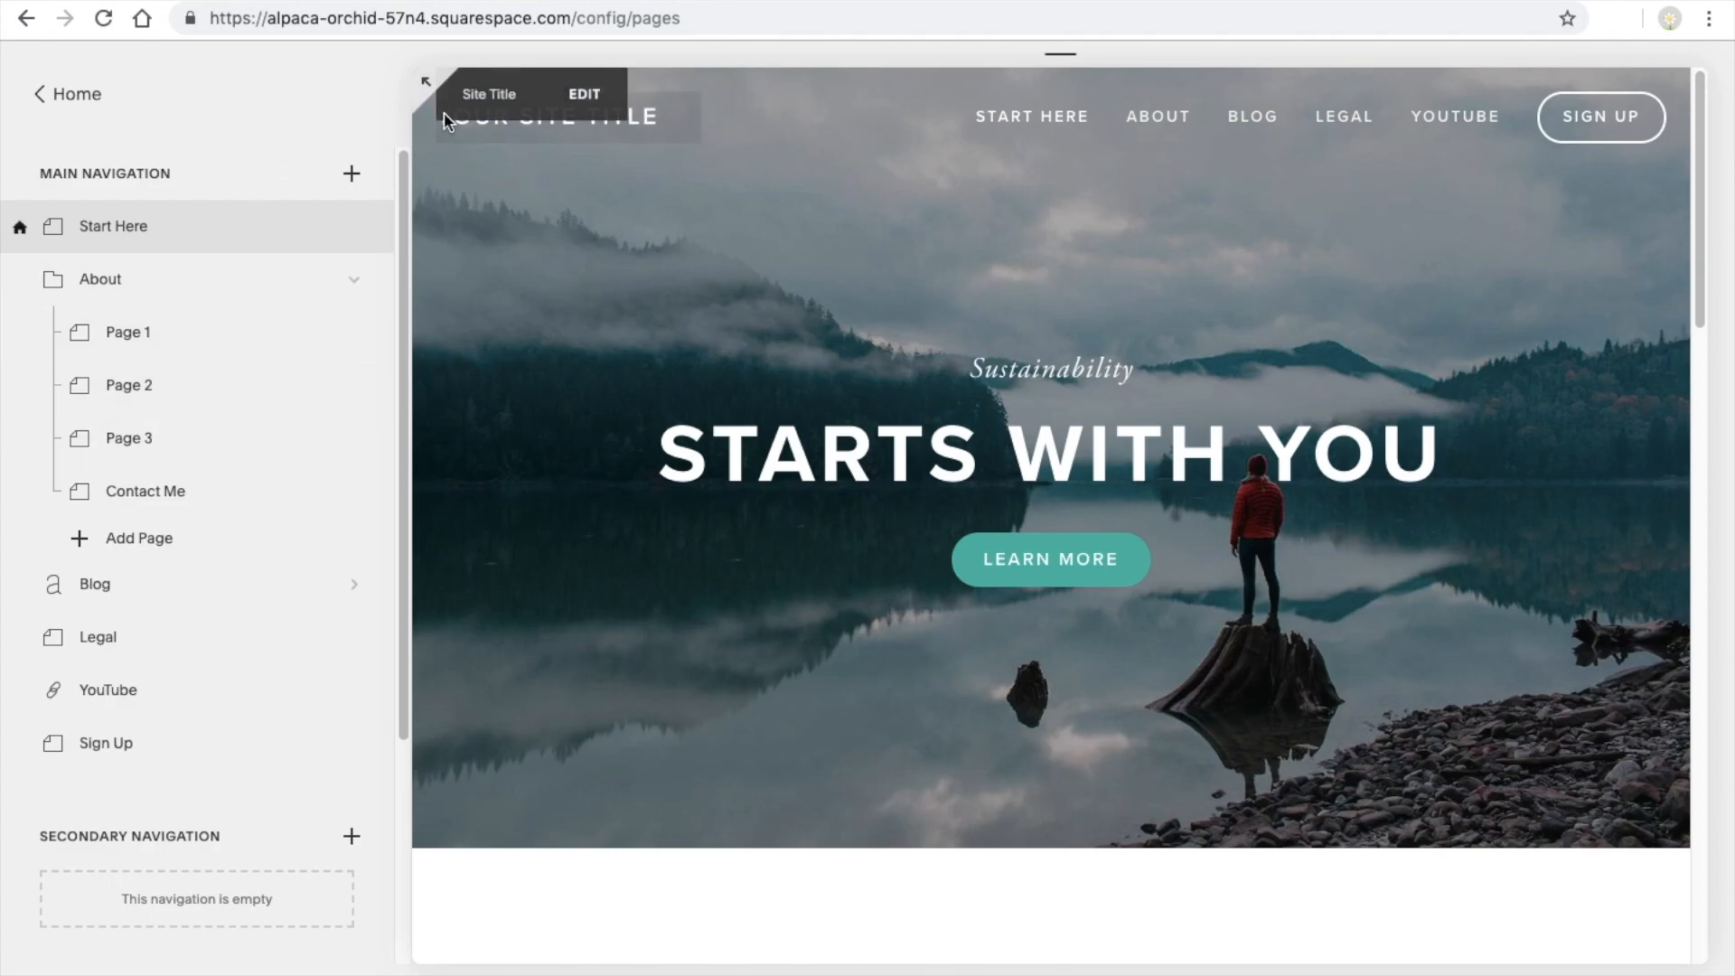
{"action": "left_click", "coordinate": [424, 82]}
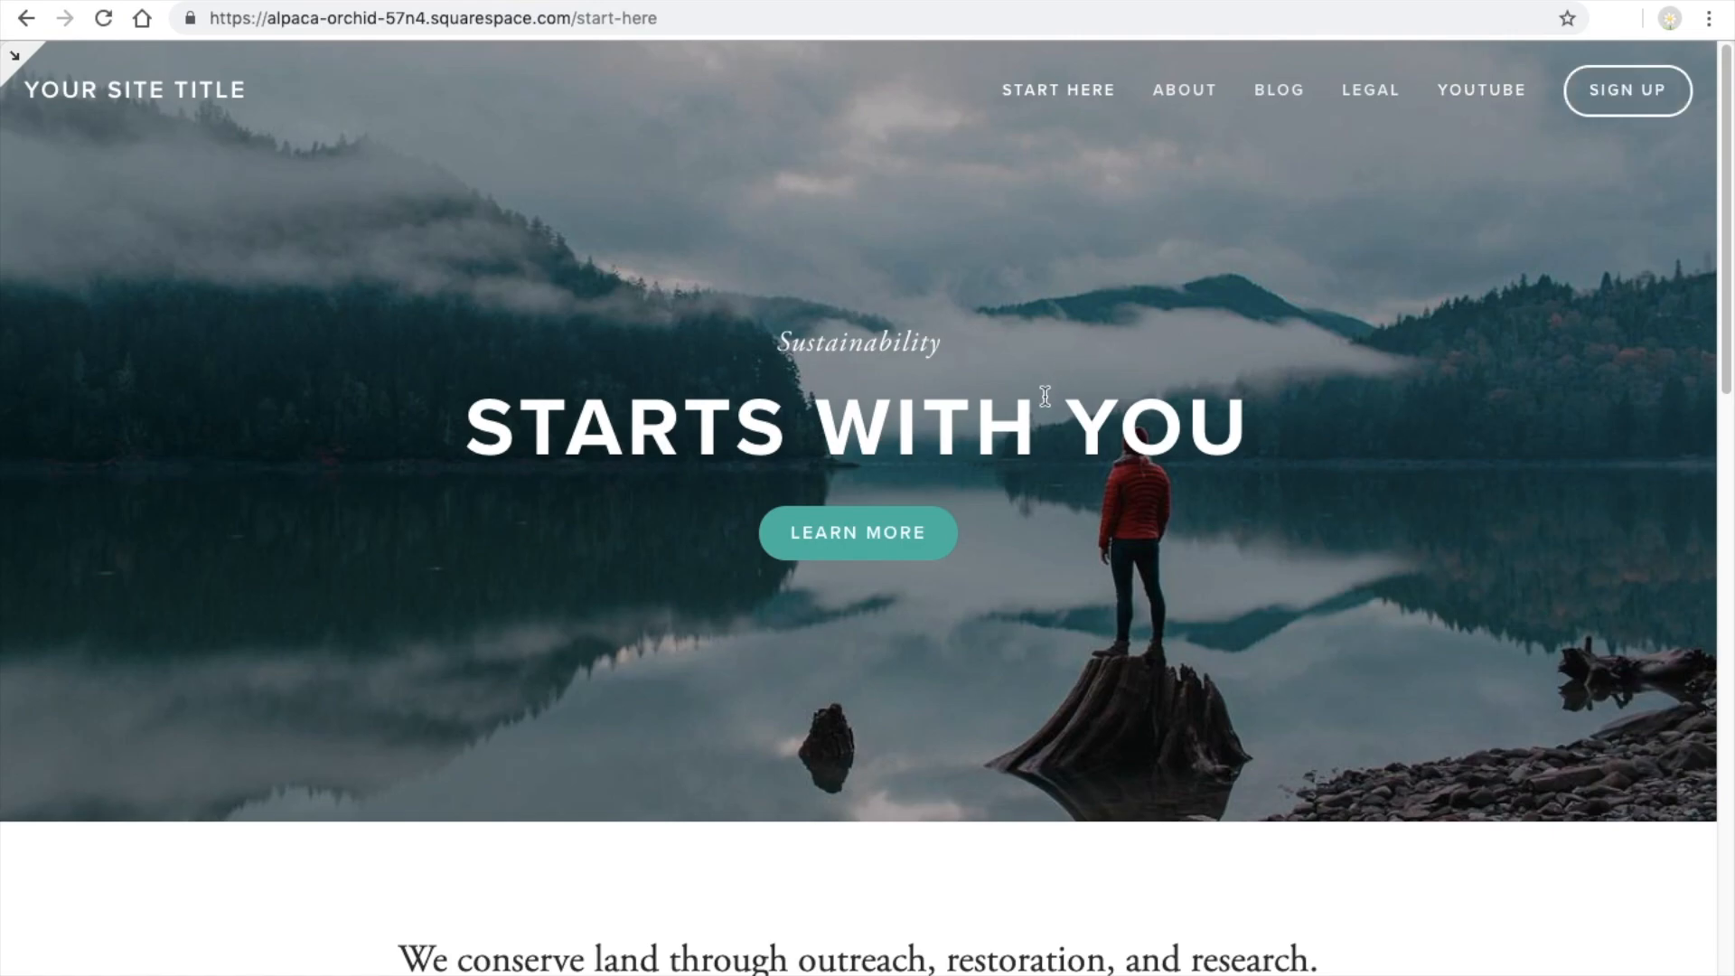
{"action": "left_click", "coordinate": [13, 58]}
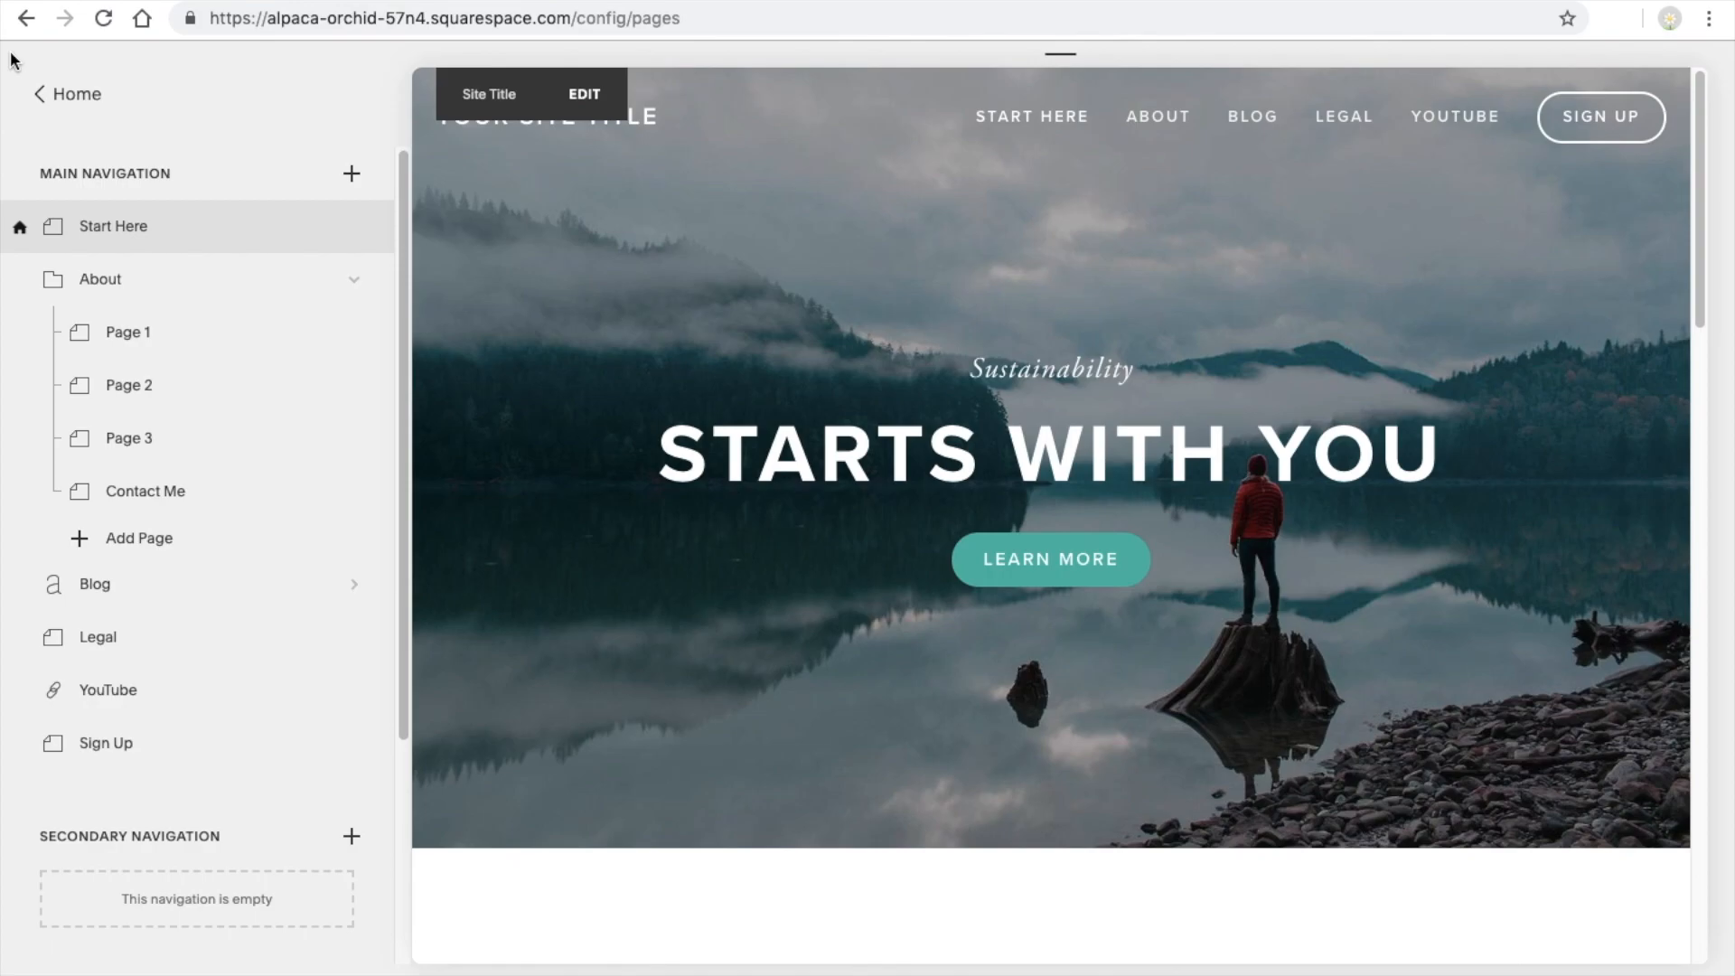